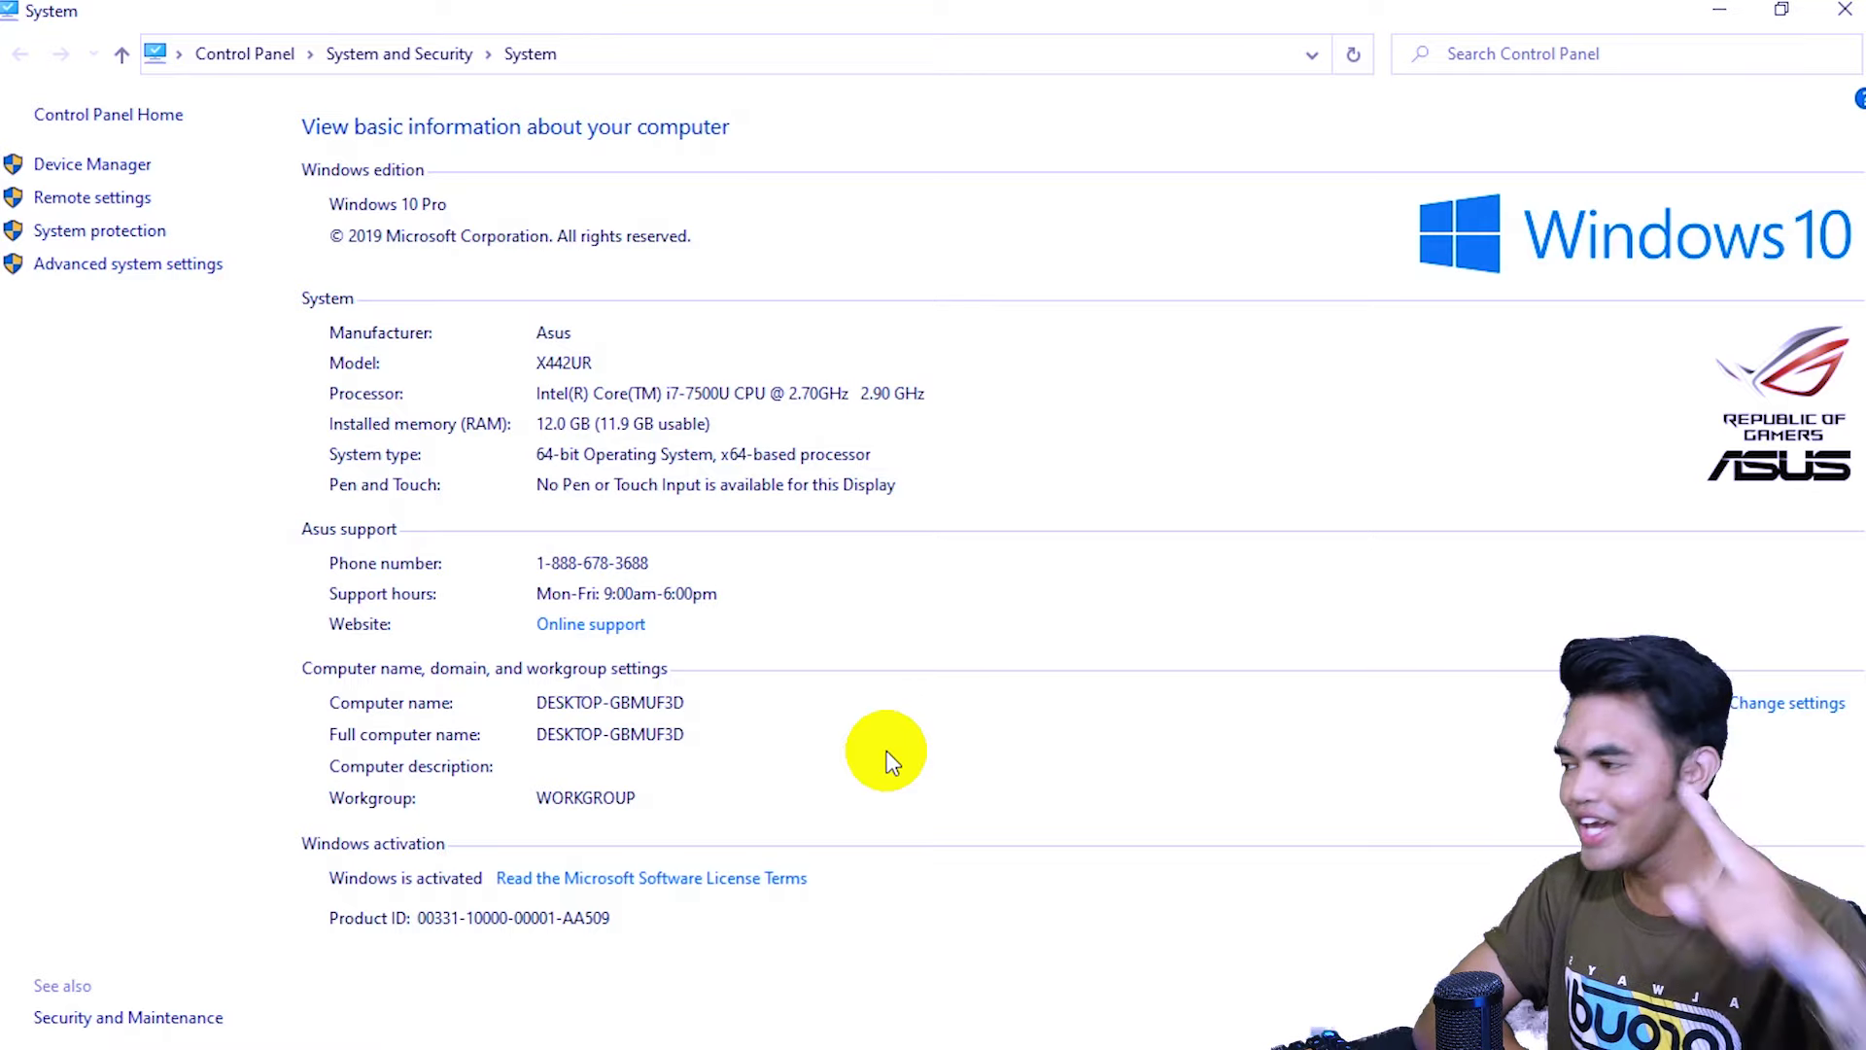
Minimize the System information window and refresh the desktop
left_click(1717, 10)
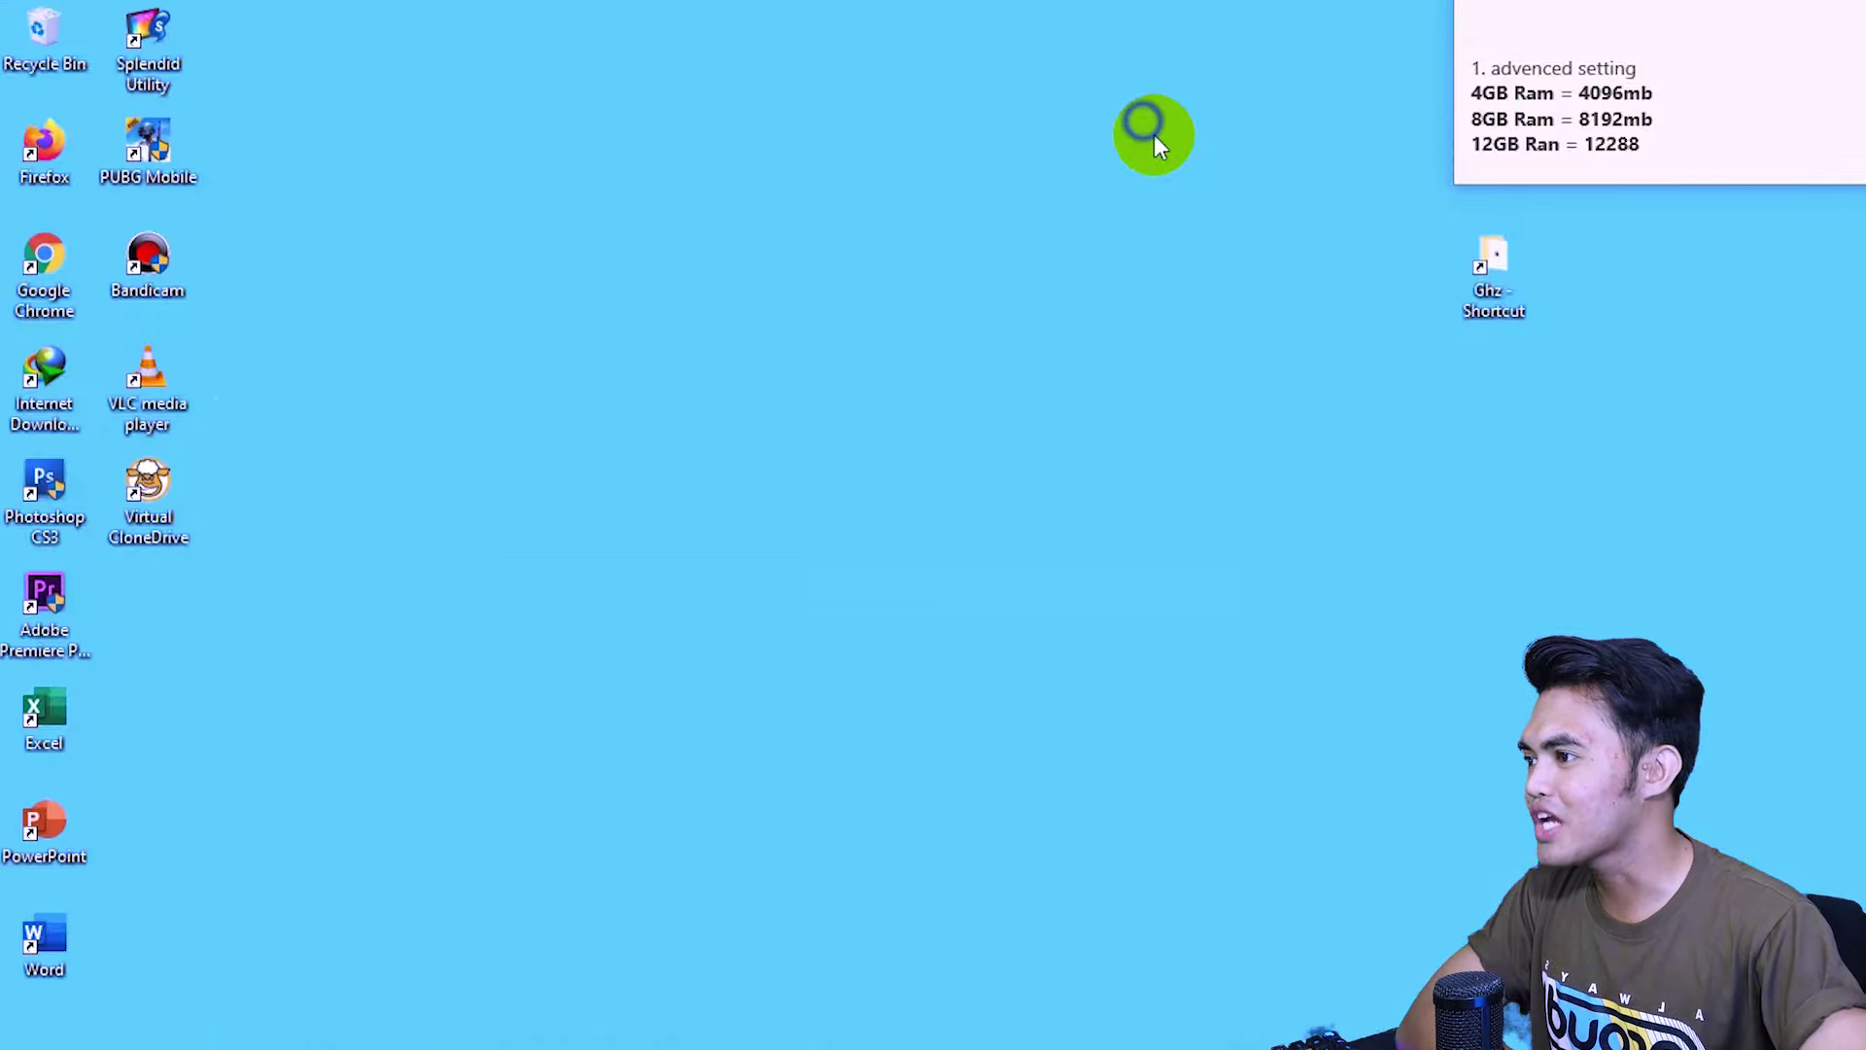
right_click(1147, 124)
left_click(1215, 204)
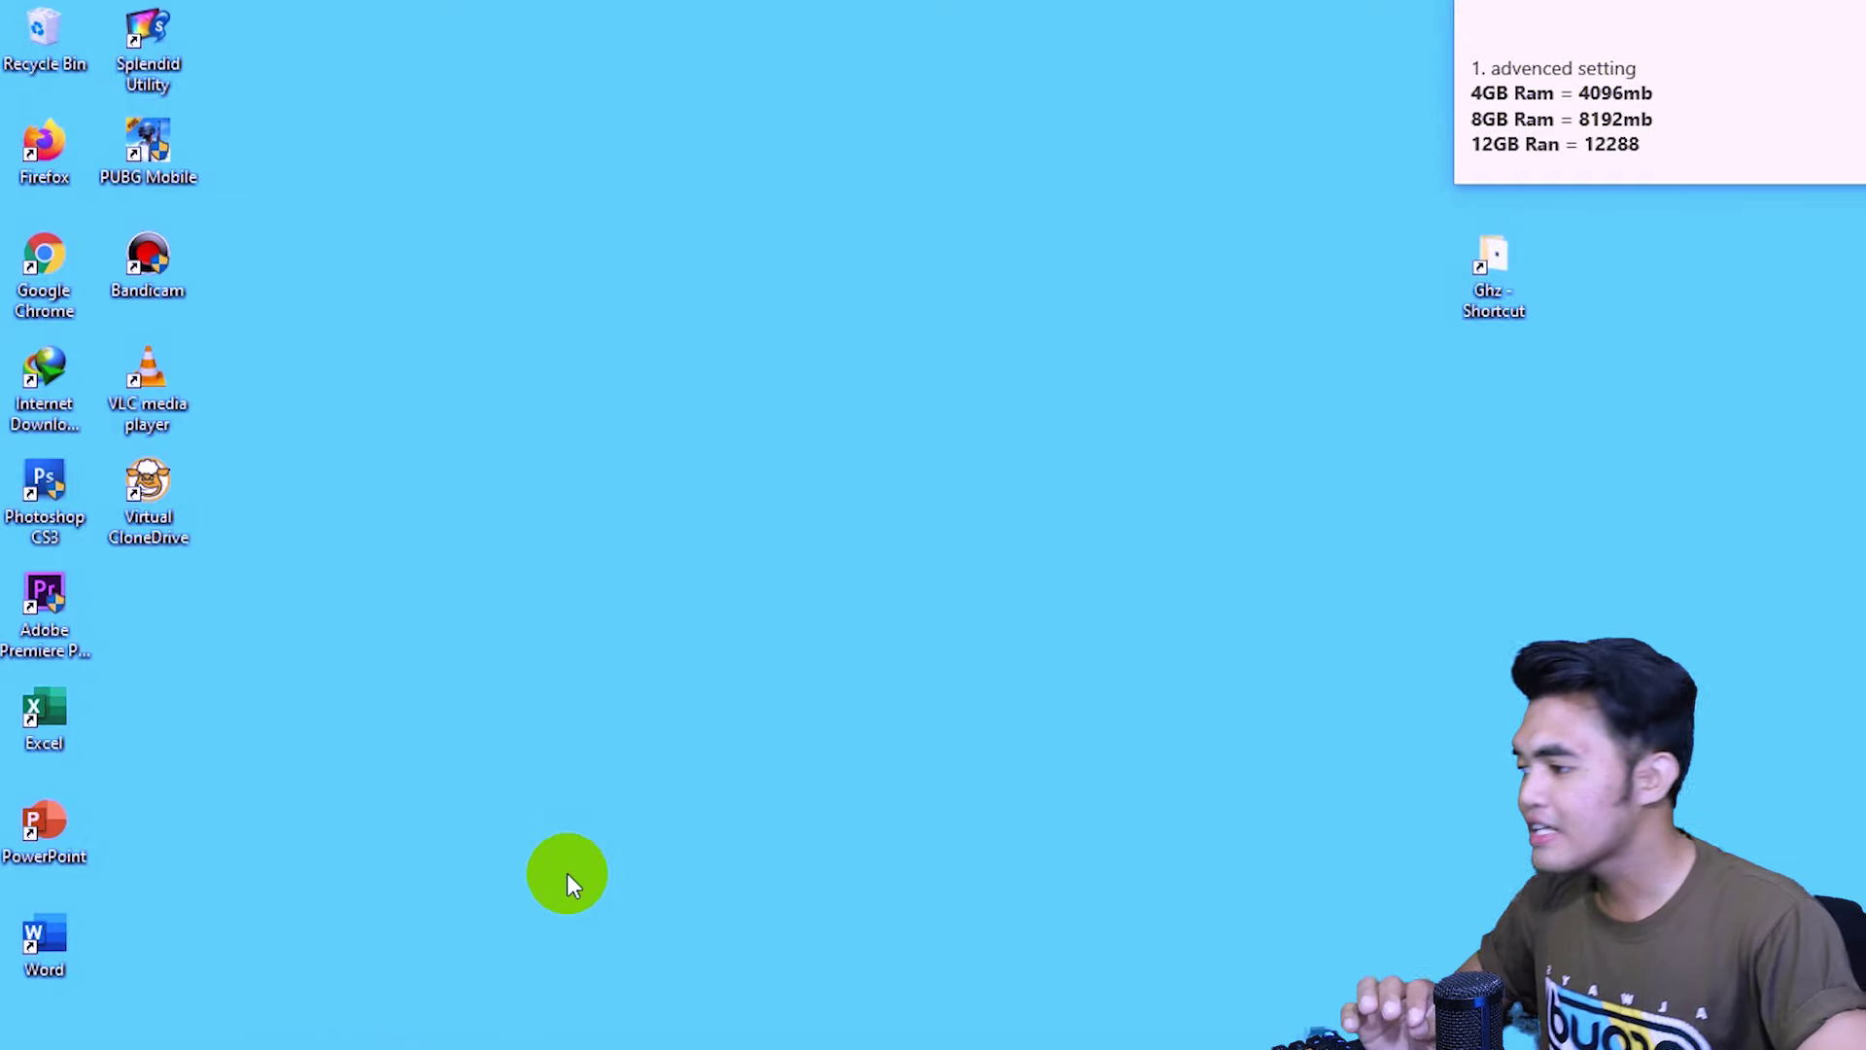
Examine the CPU utilization and speed in Task Manager's performance view, then minimize it and refresh the desktop
mouse_move(899, 1045)
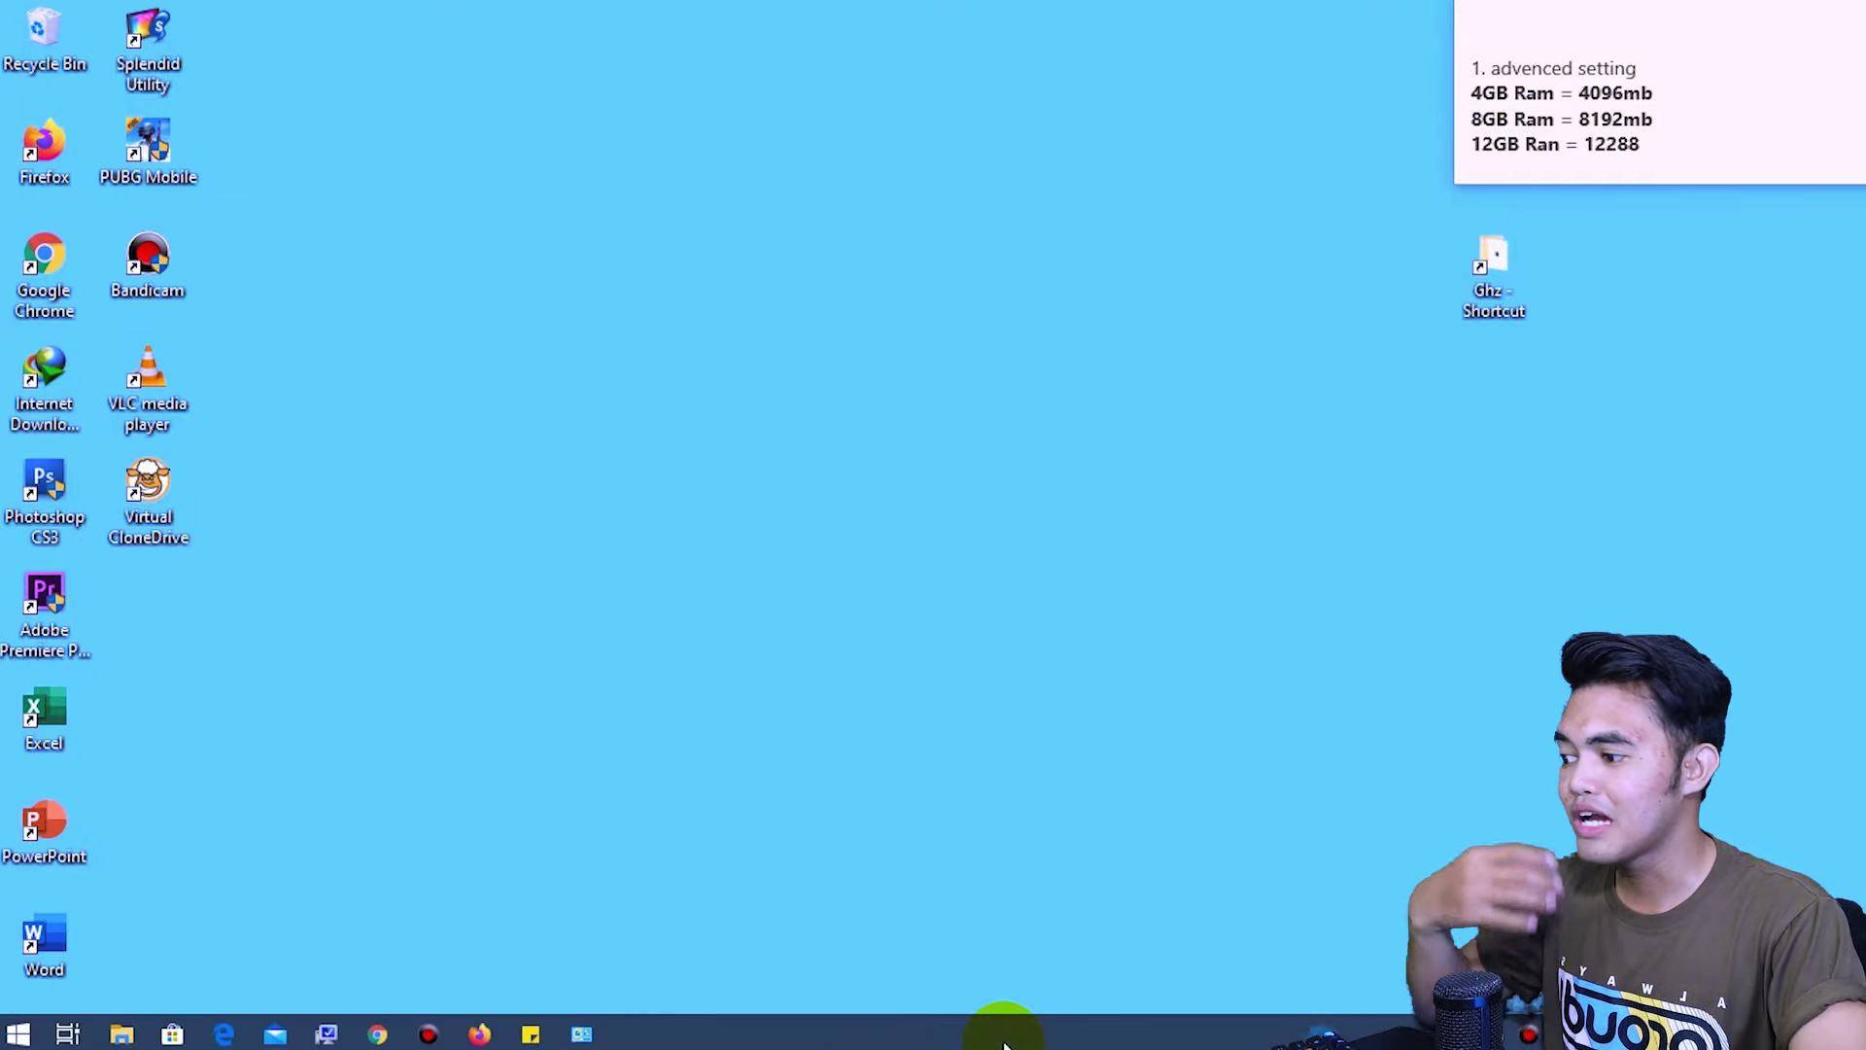
right_click(1004, 1043)
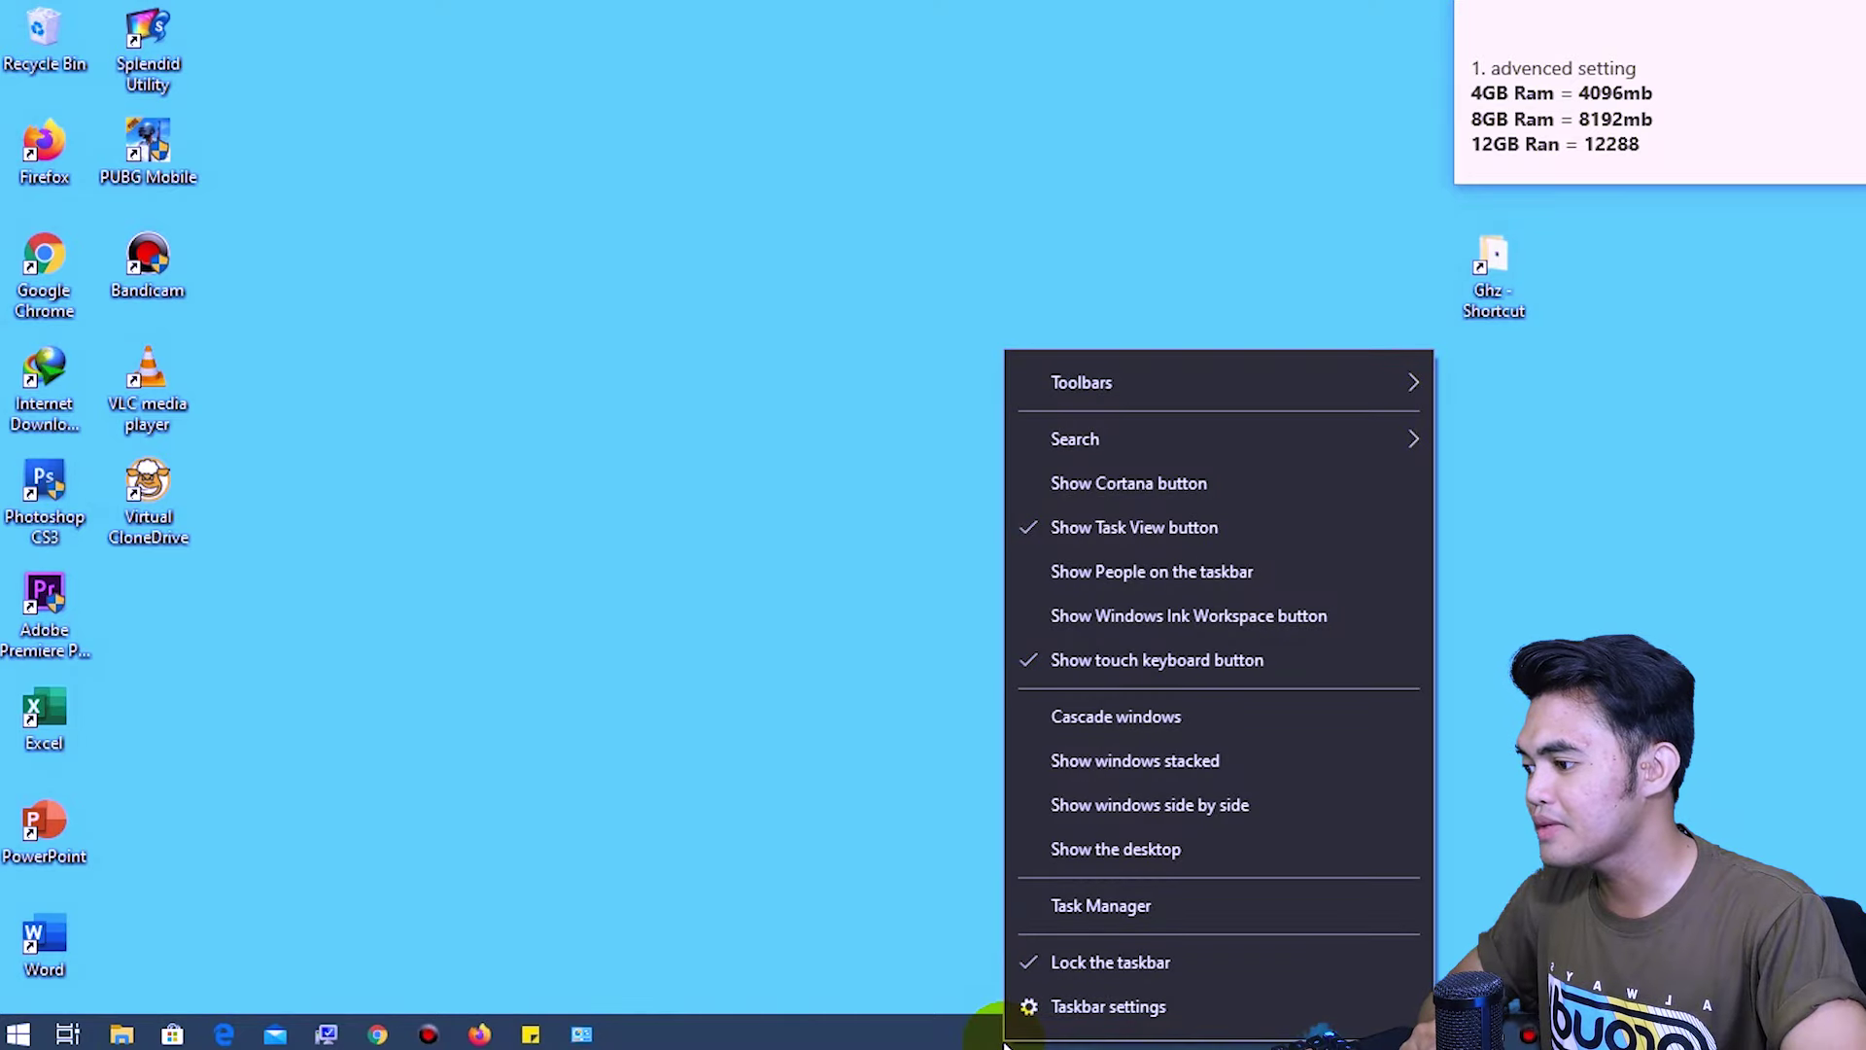
left_click(1062, 903)
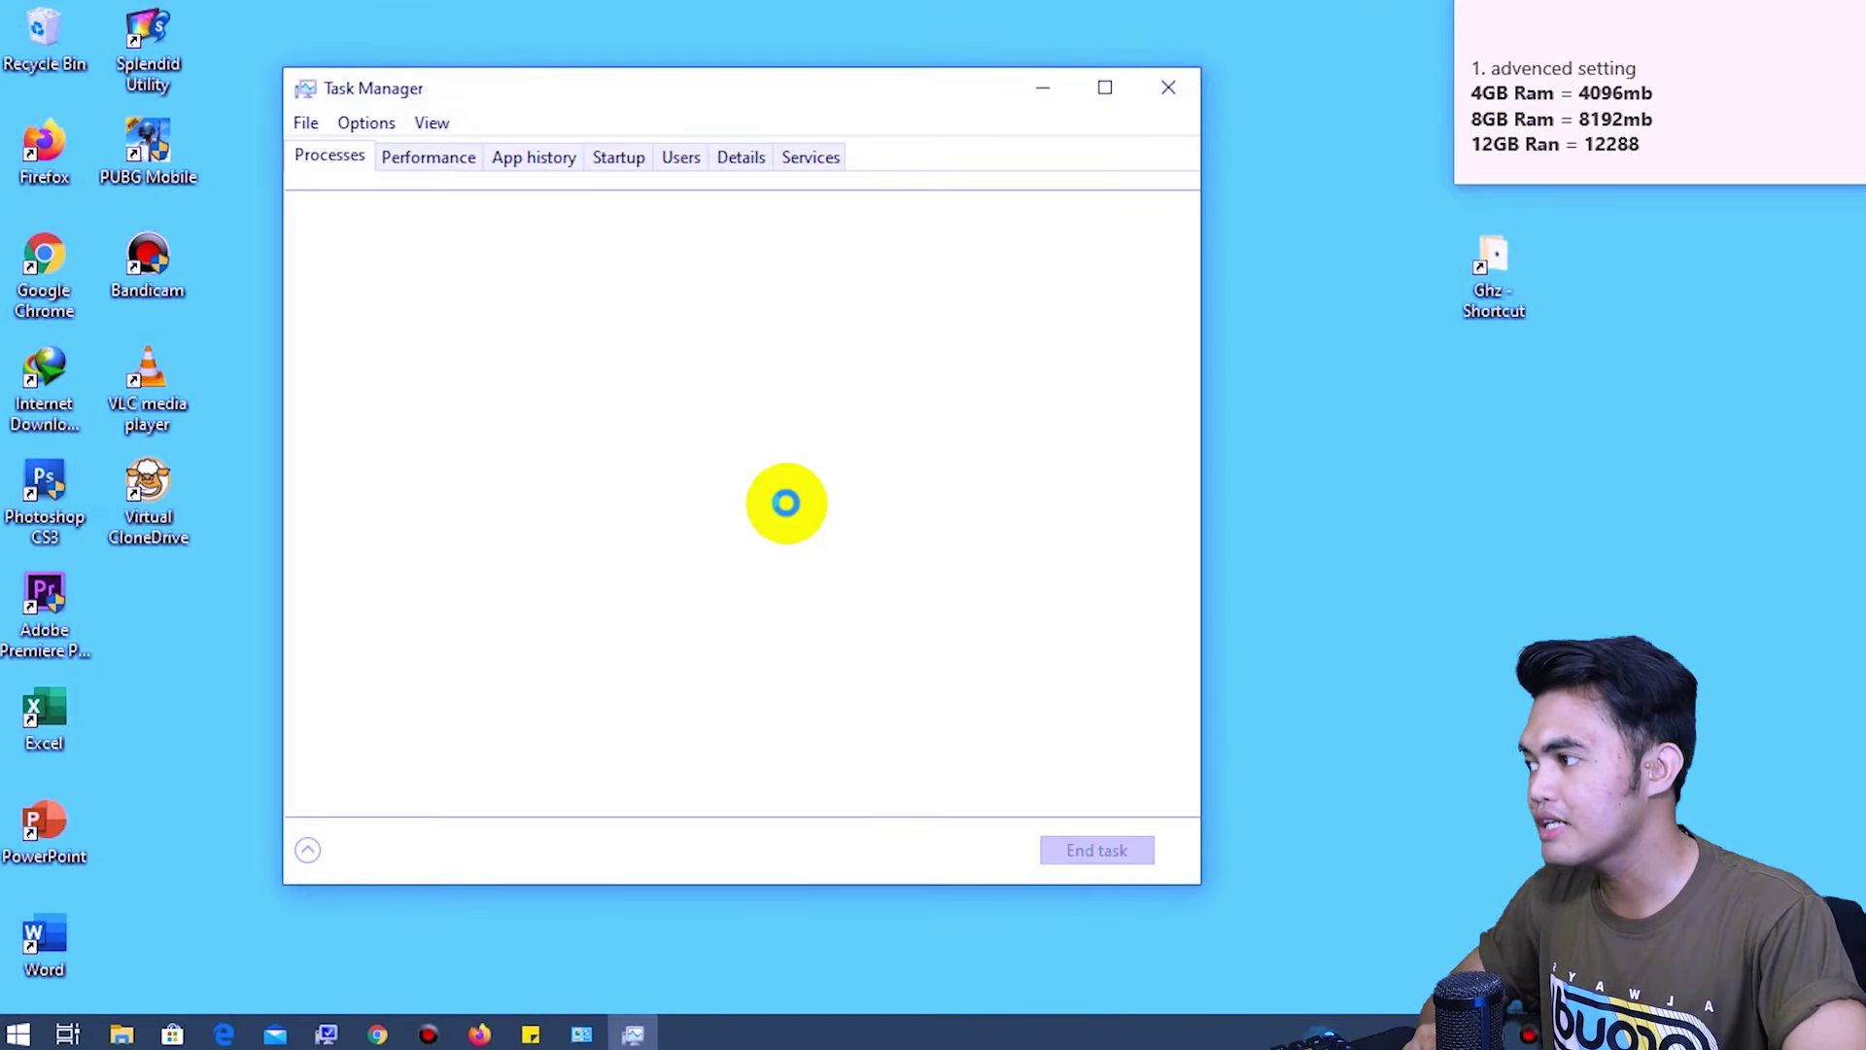
left_click(429, 158)
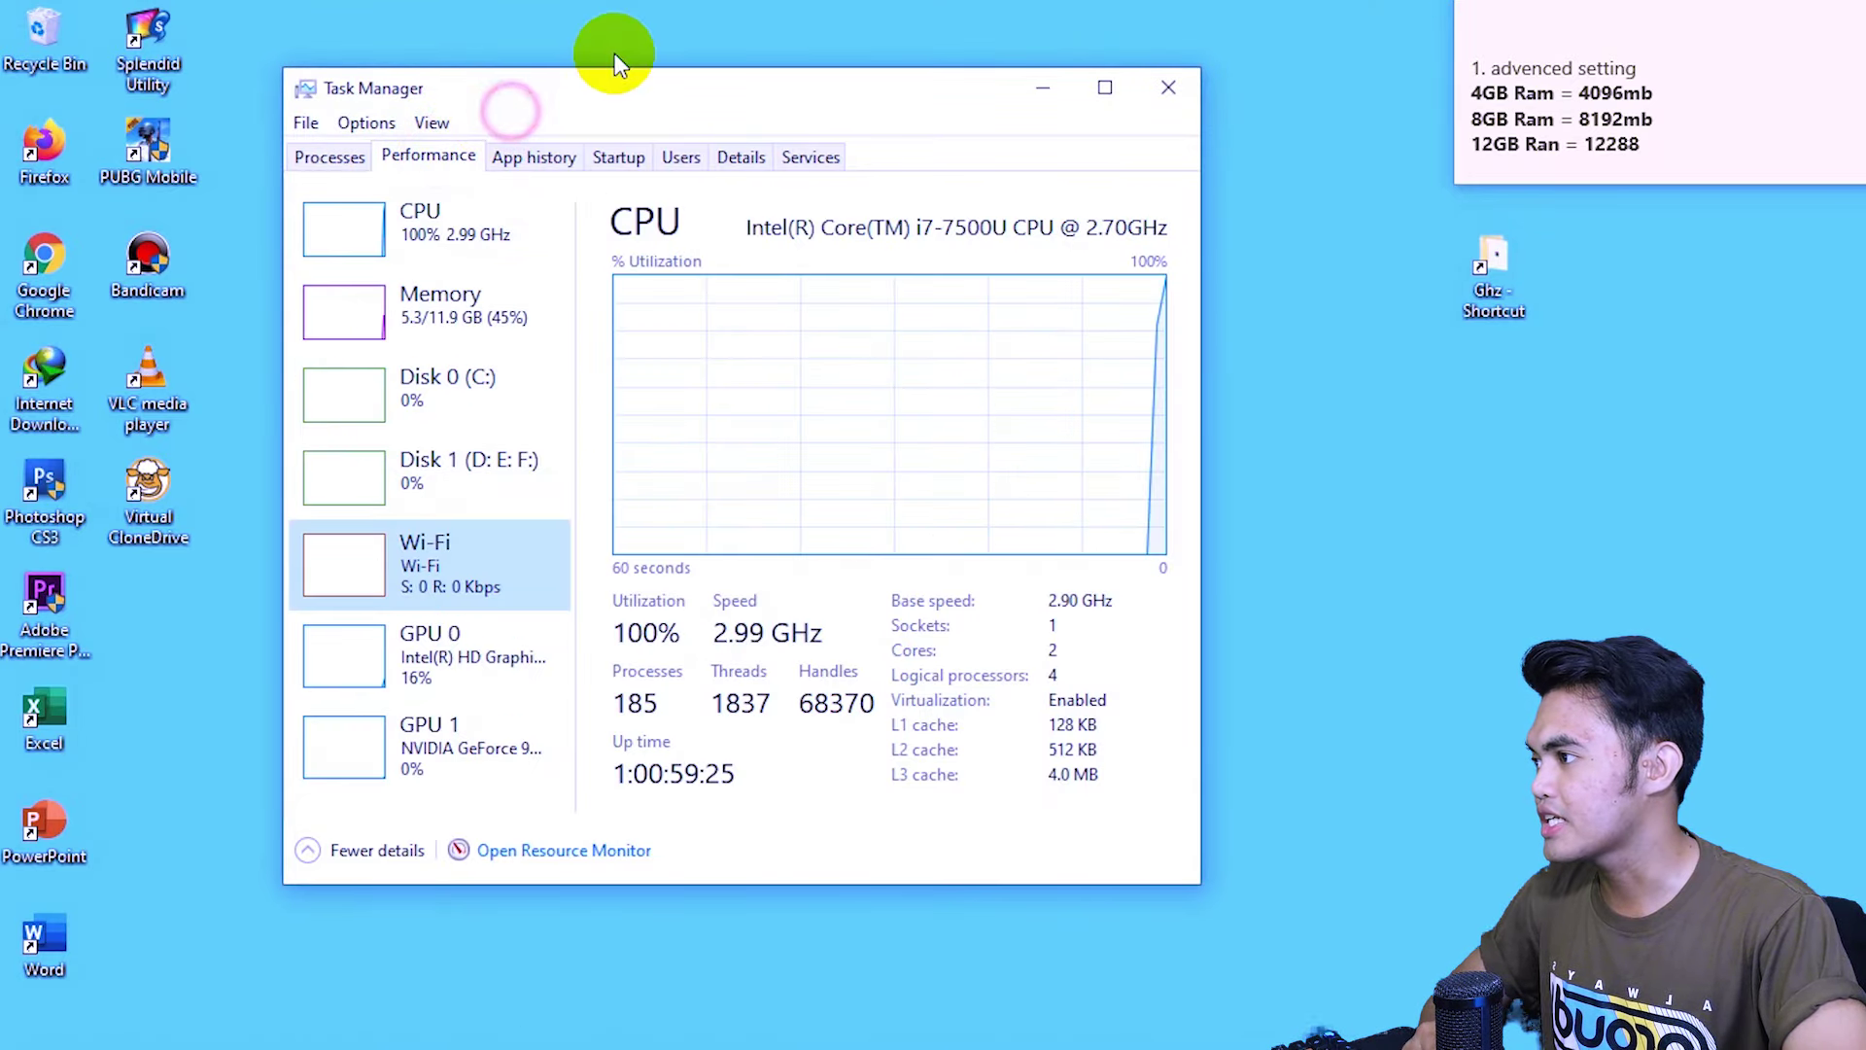
left_click_drag(622, 88, 914, 68)
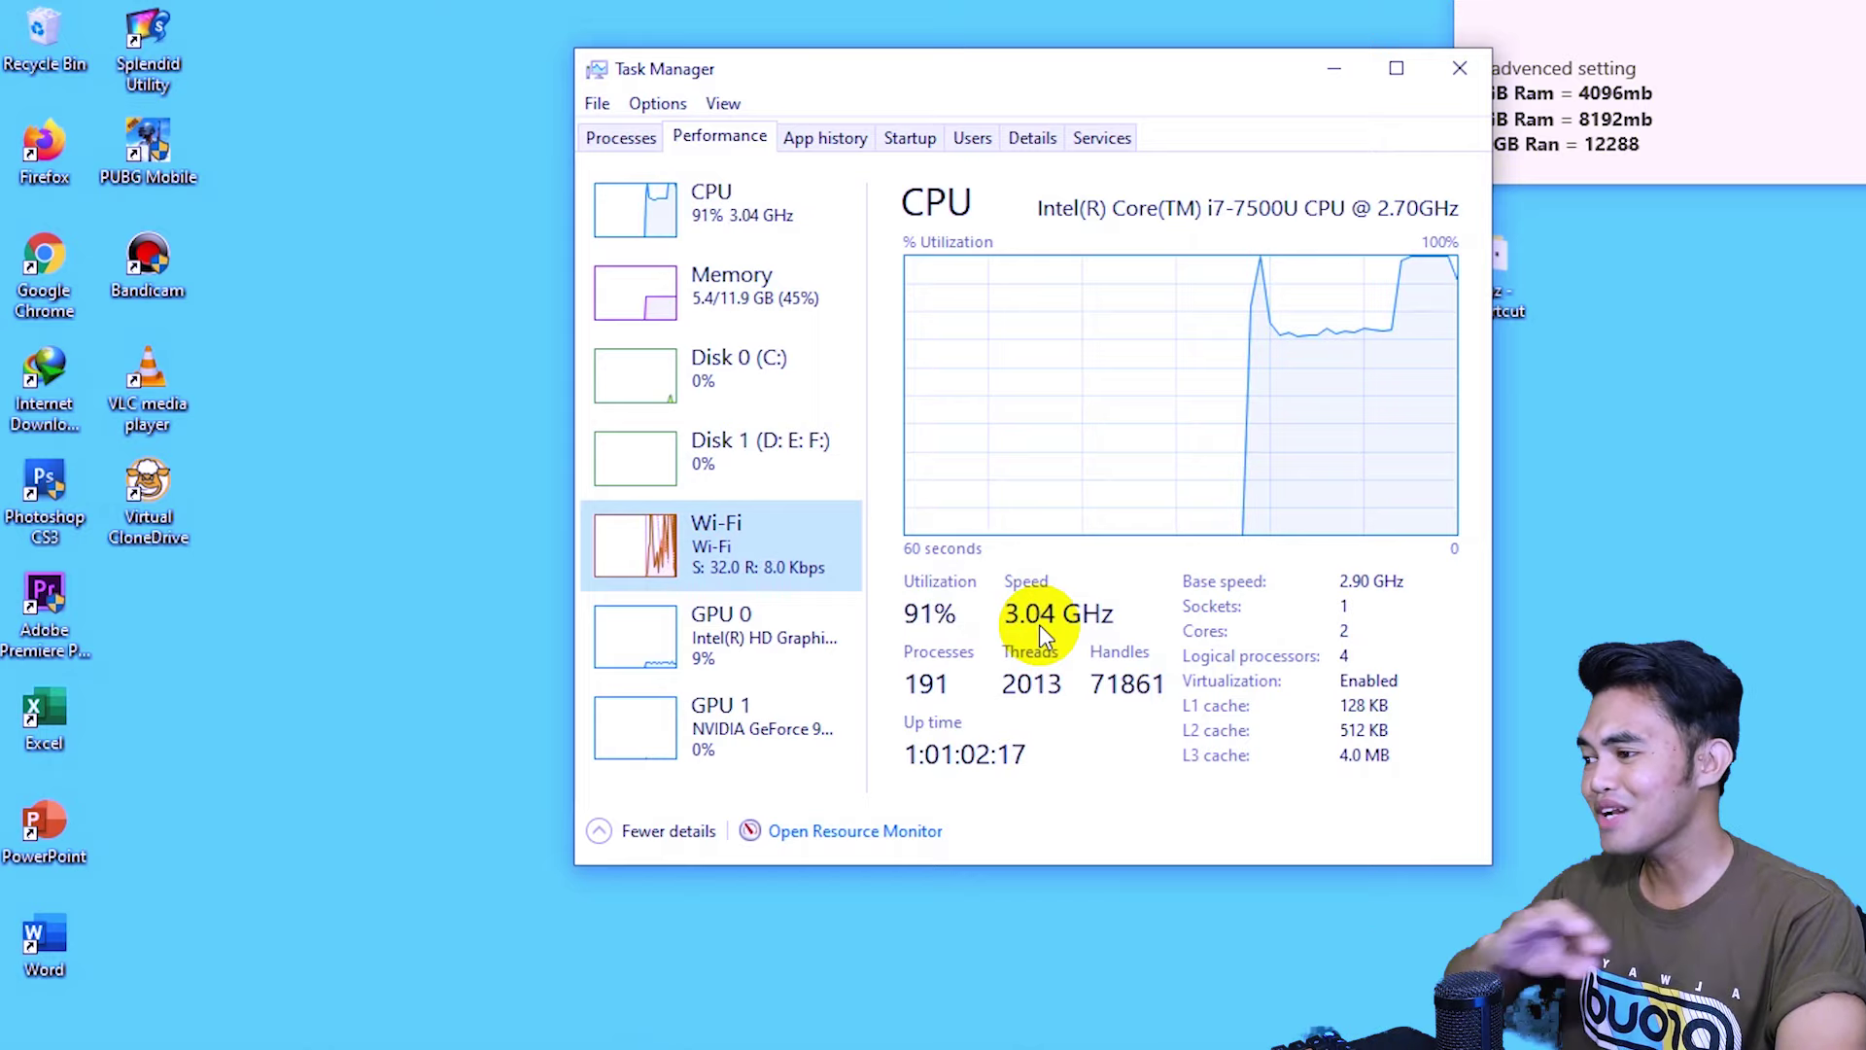
left_click(1337, 70)
right_click(661, 8)
left_click(768, 84)
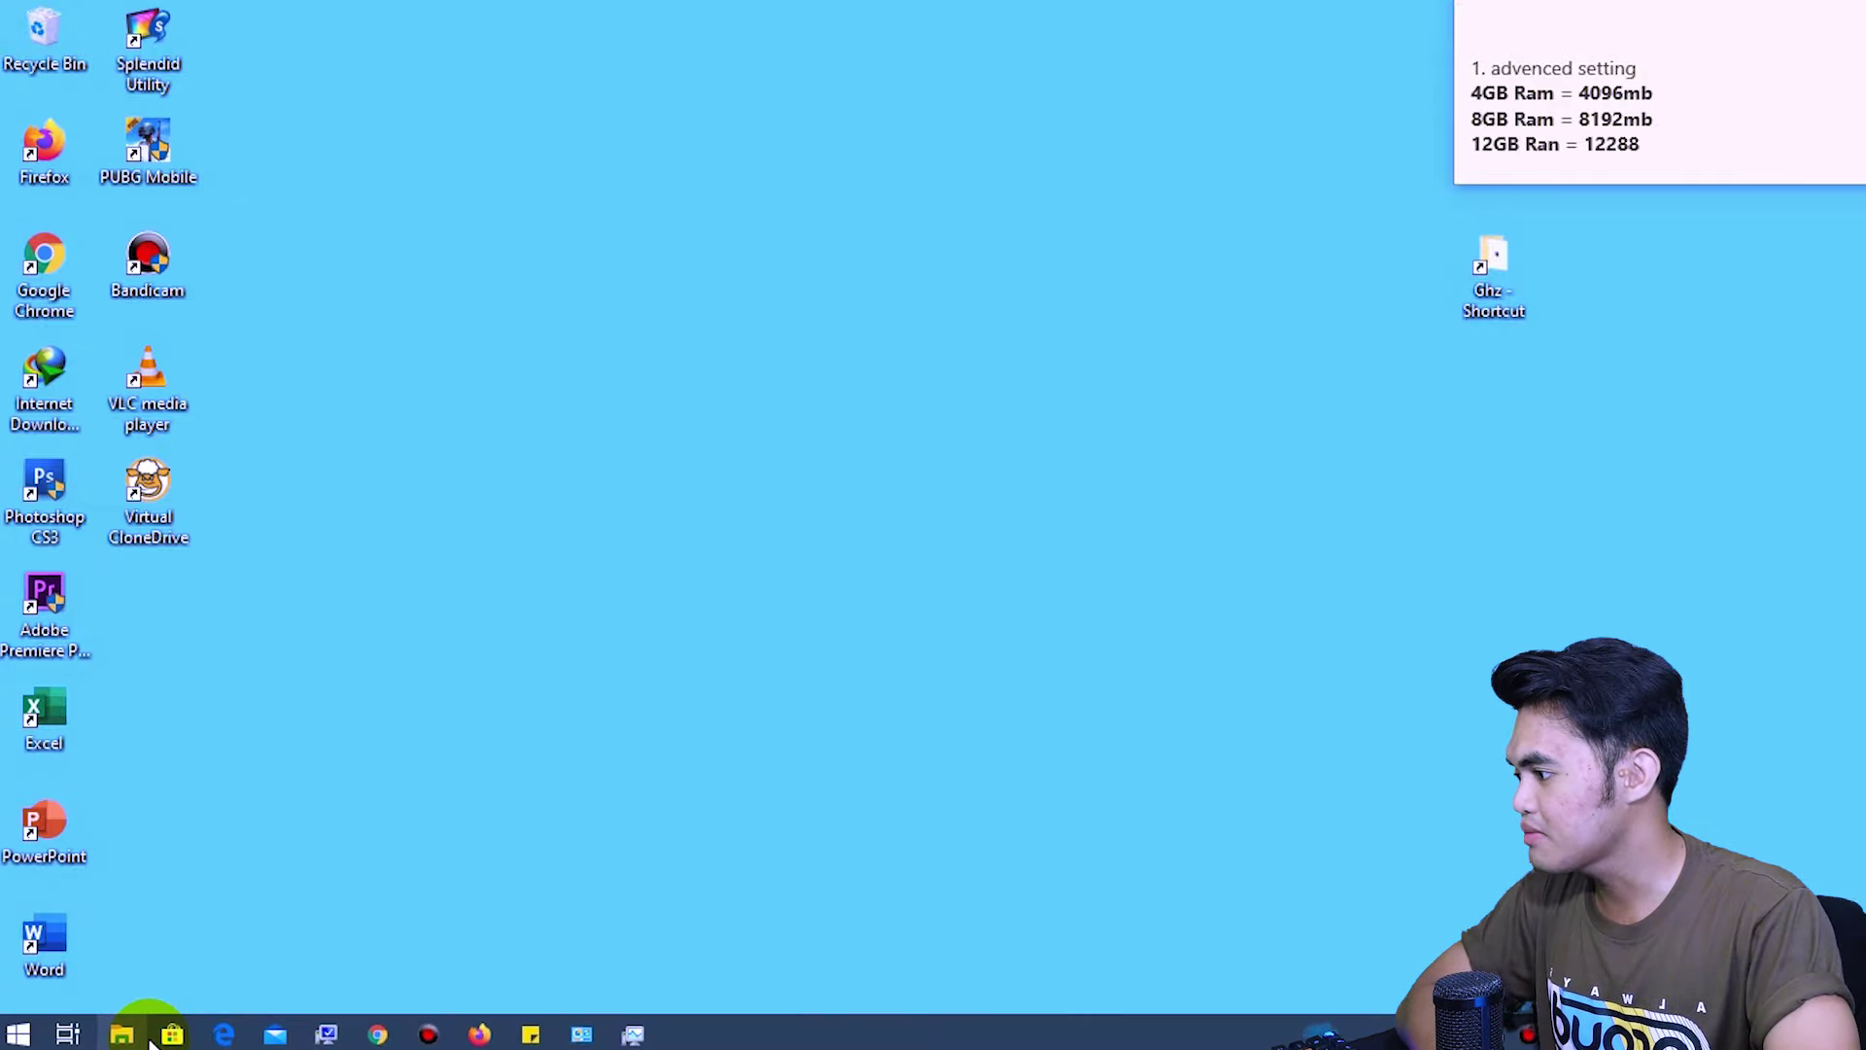
Open the Virtual Memory settings through This PC's advanced system properties and the advanced performance options
left_click(131, 1038)
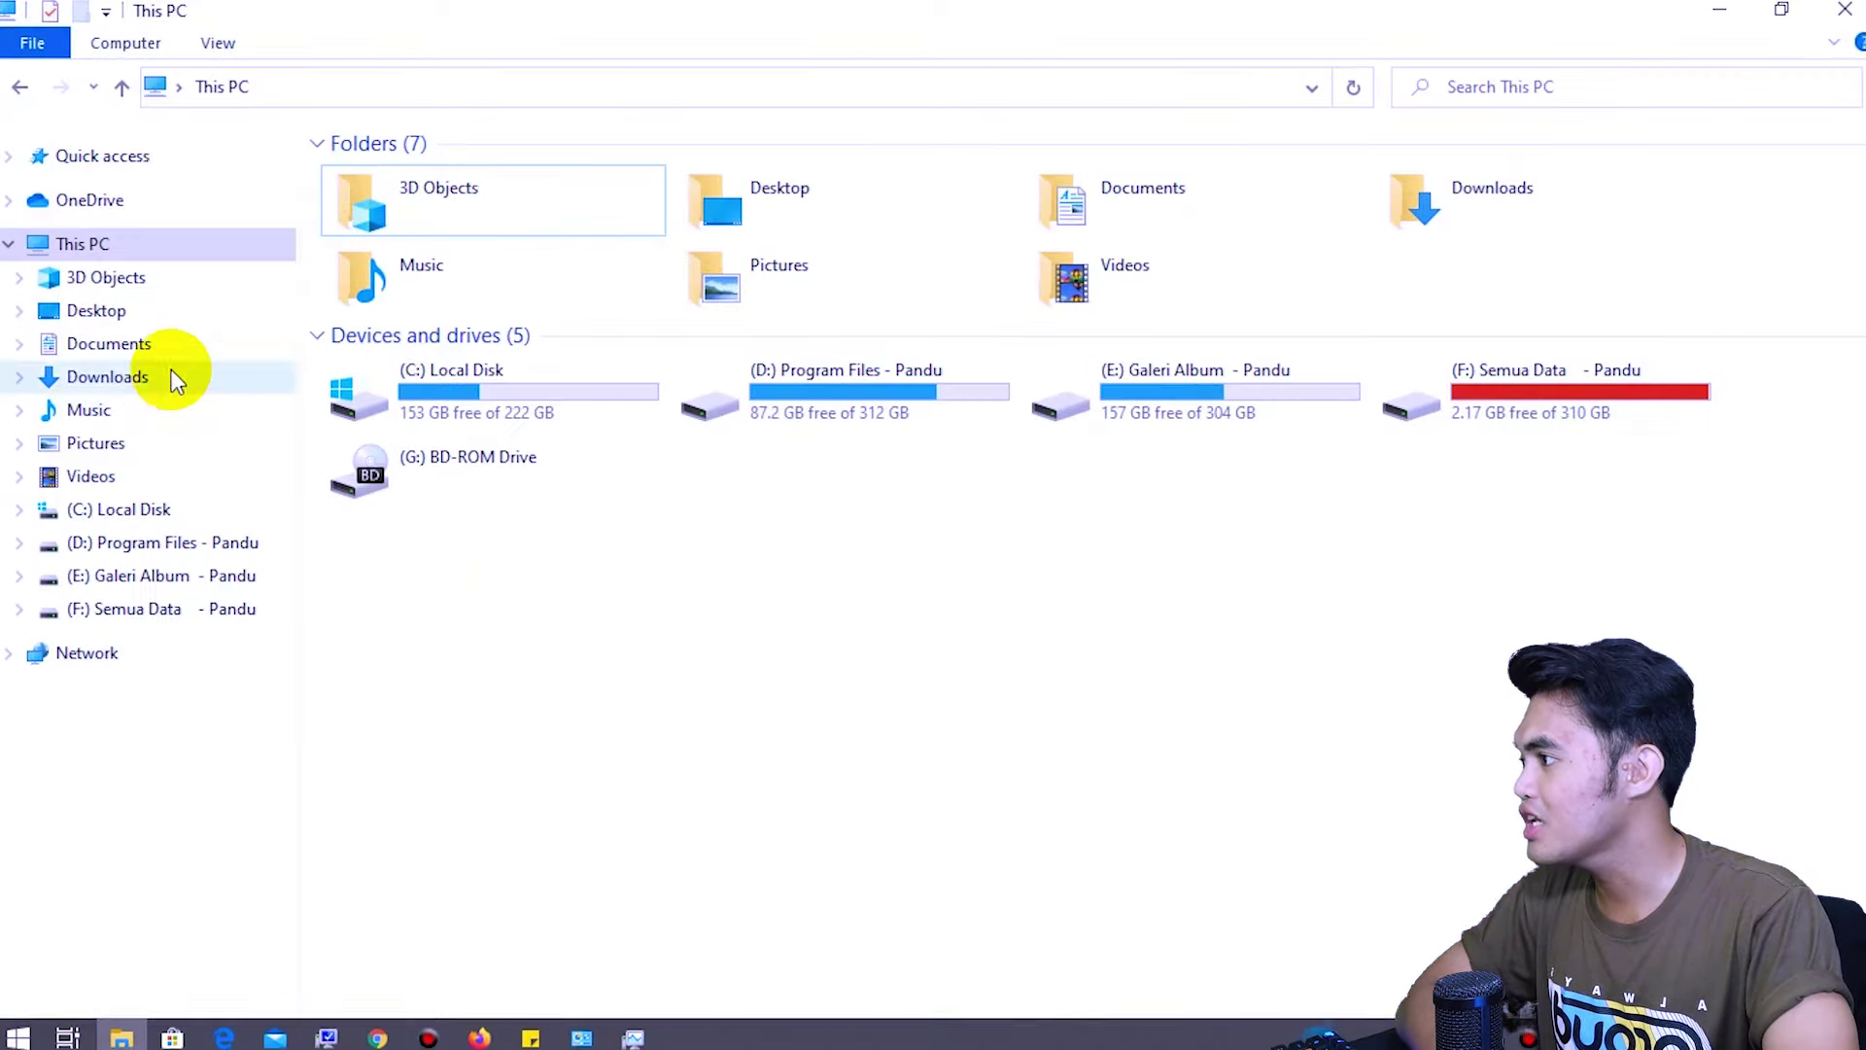
right_click(90, 243)
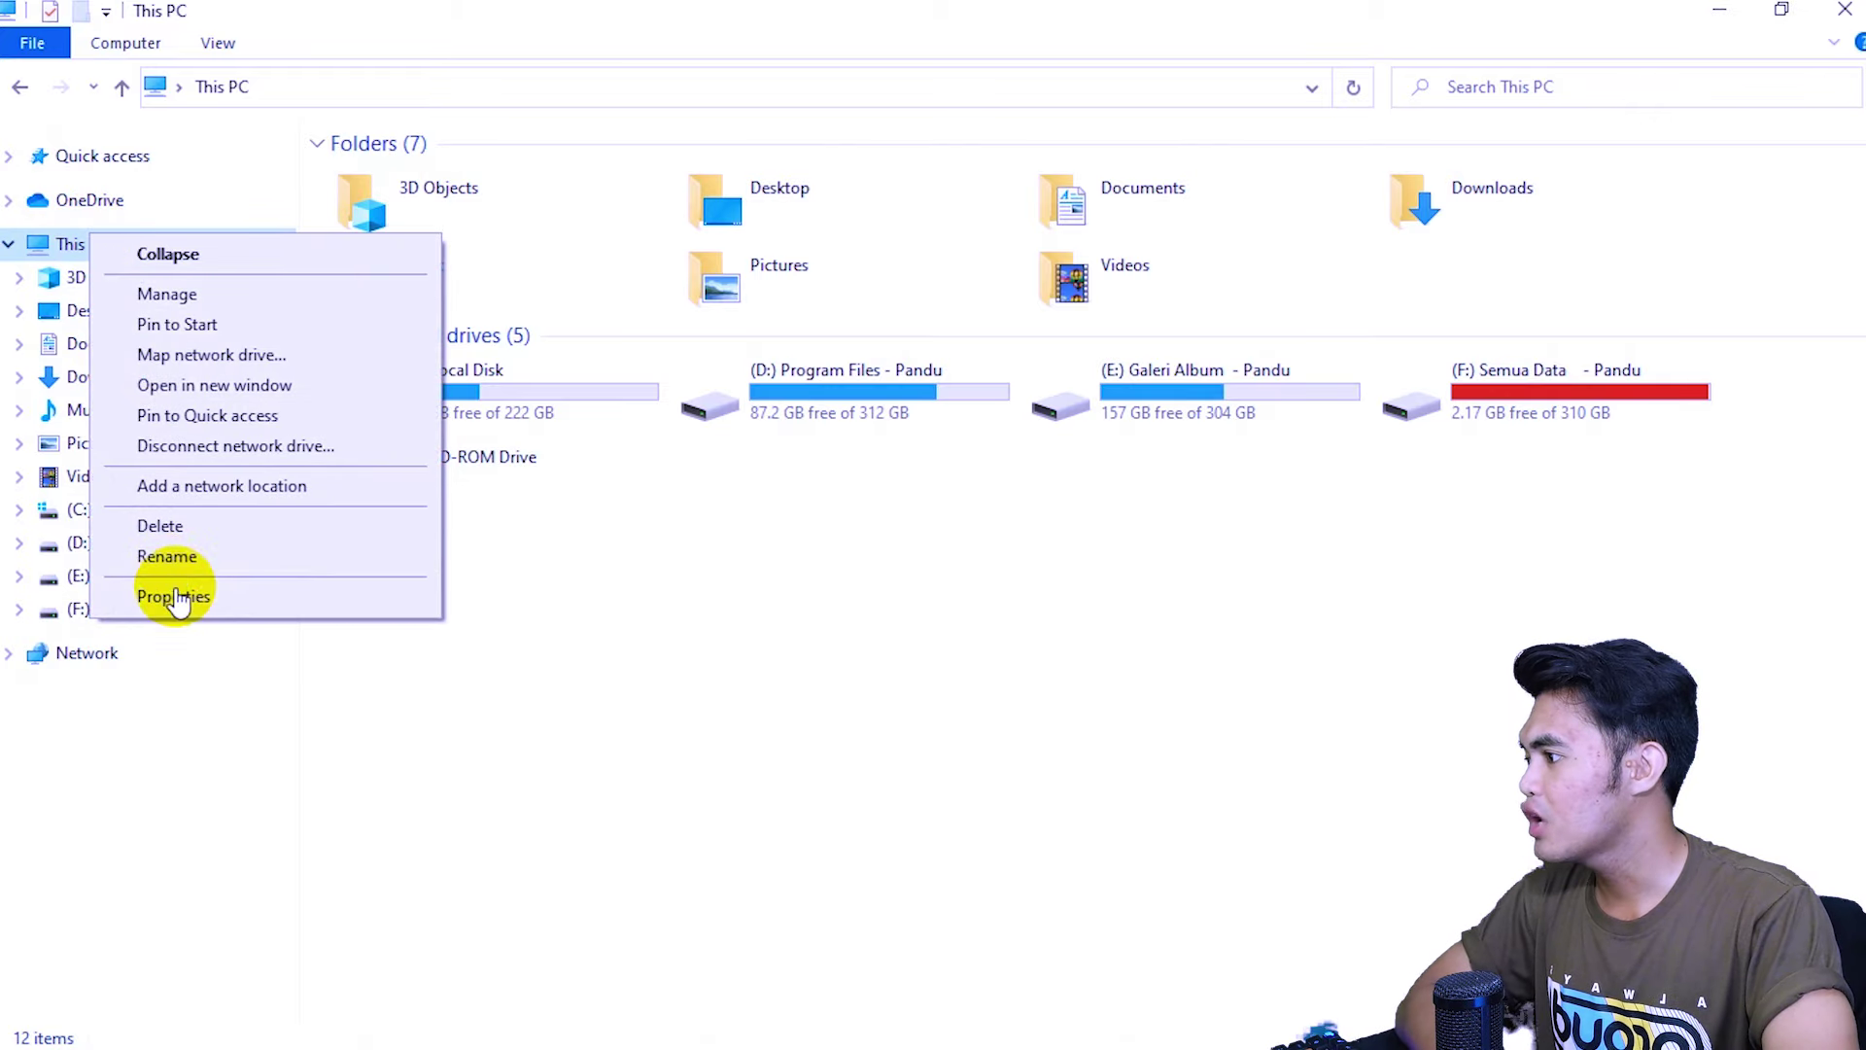
left_click(181, 595)
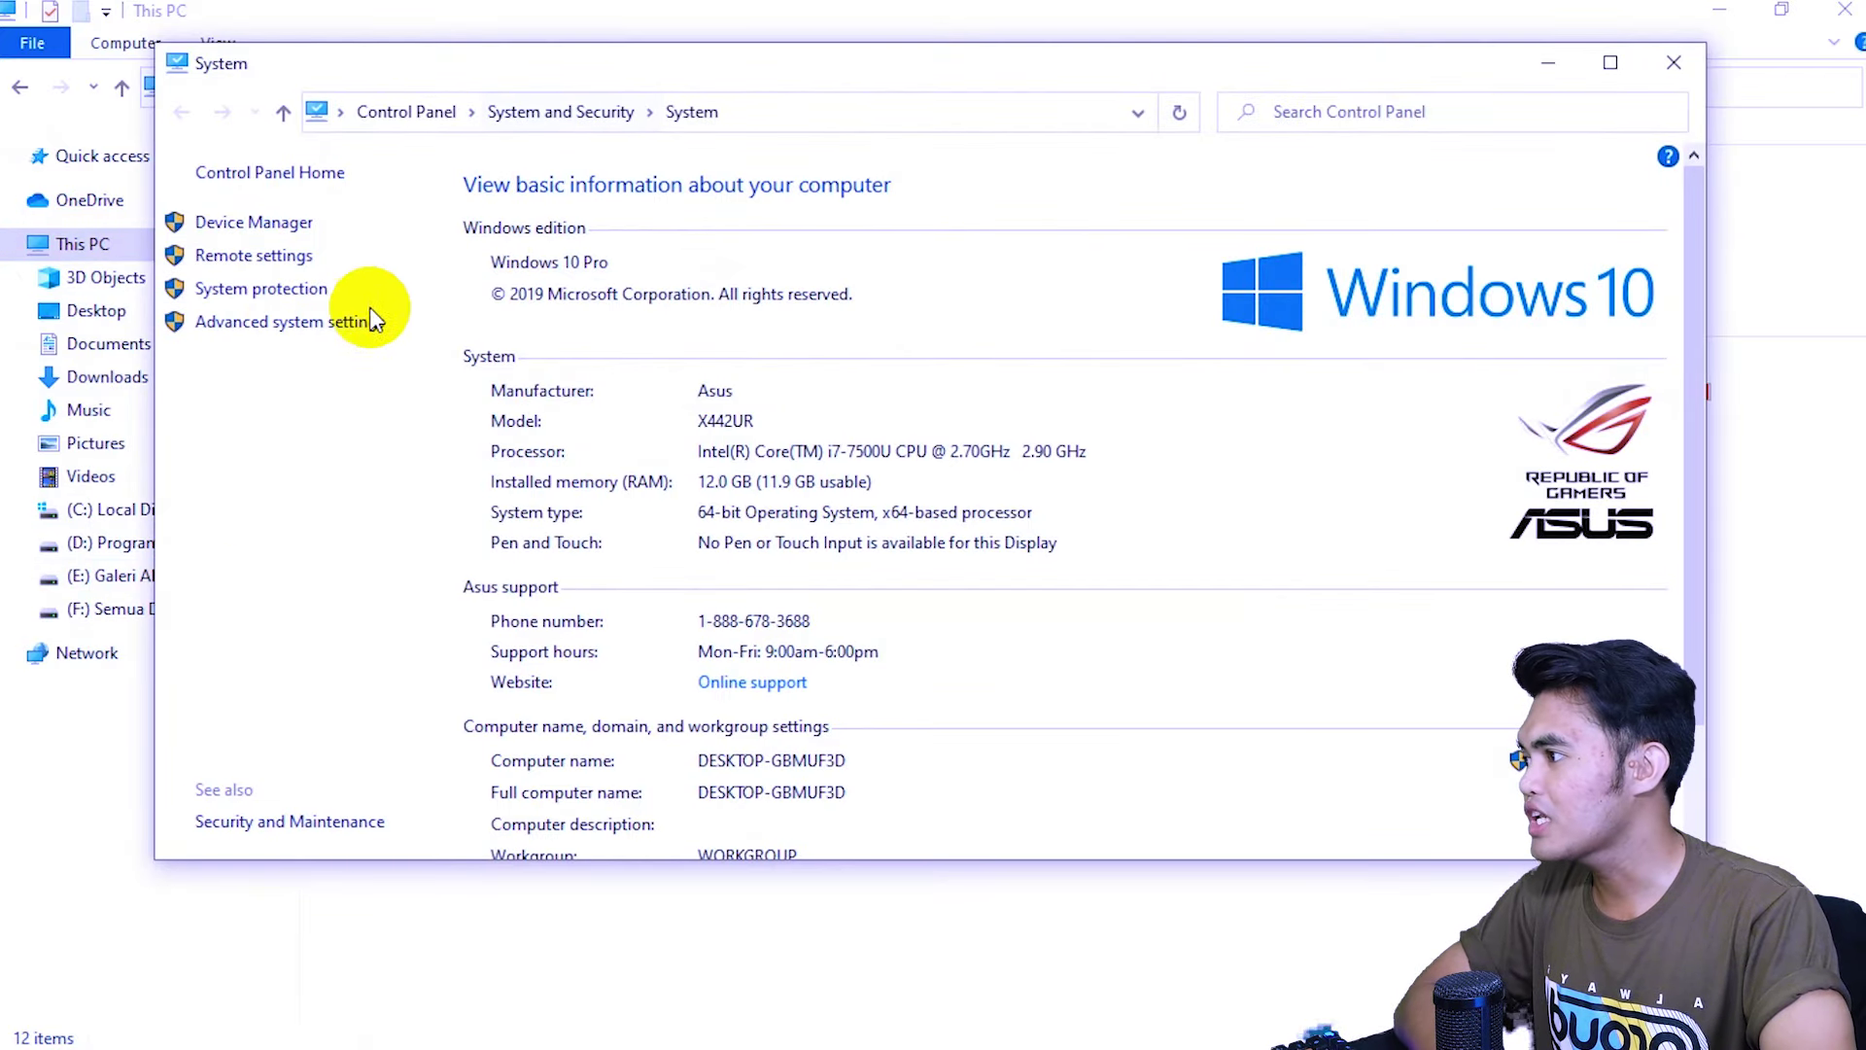
left_click(280, 330)
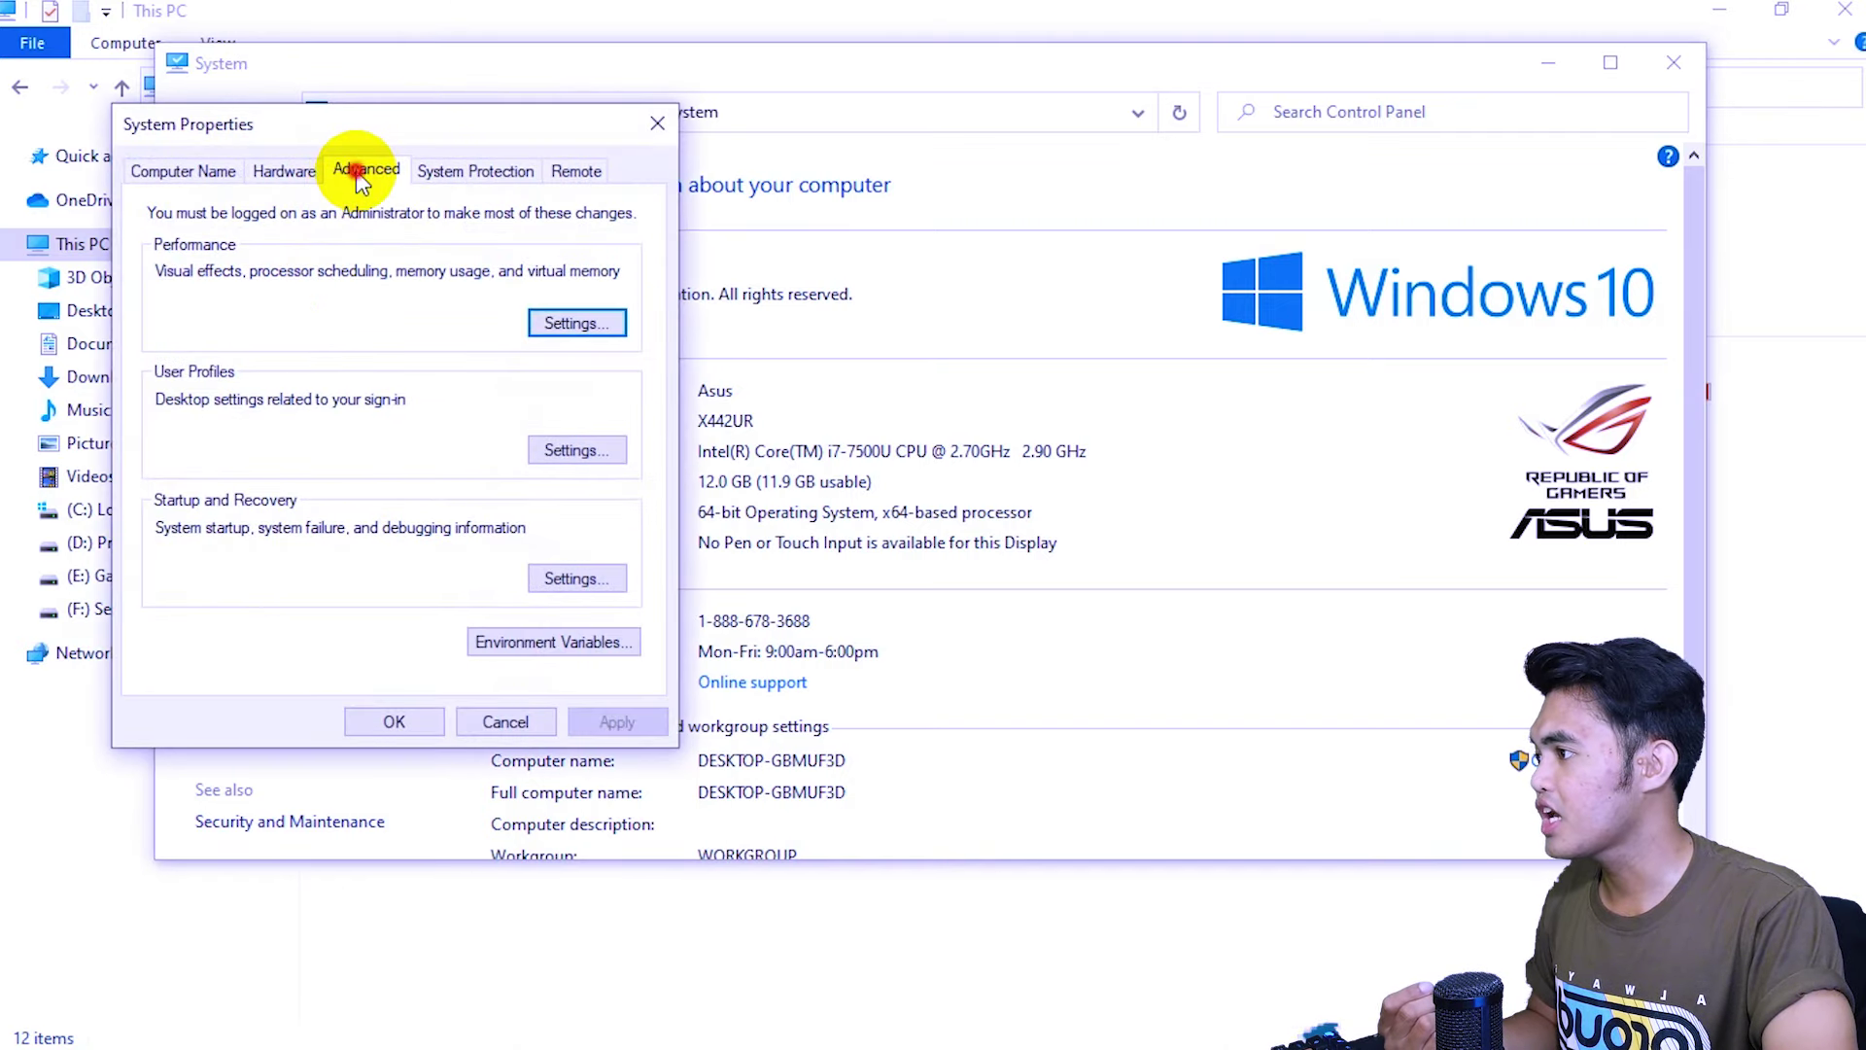
left_click(569, 323)
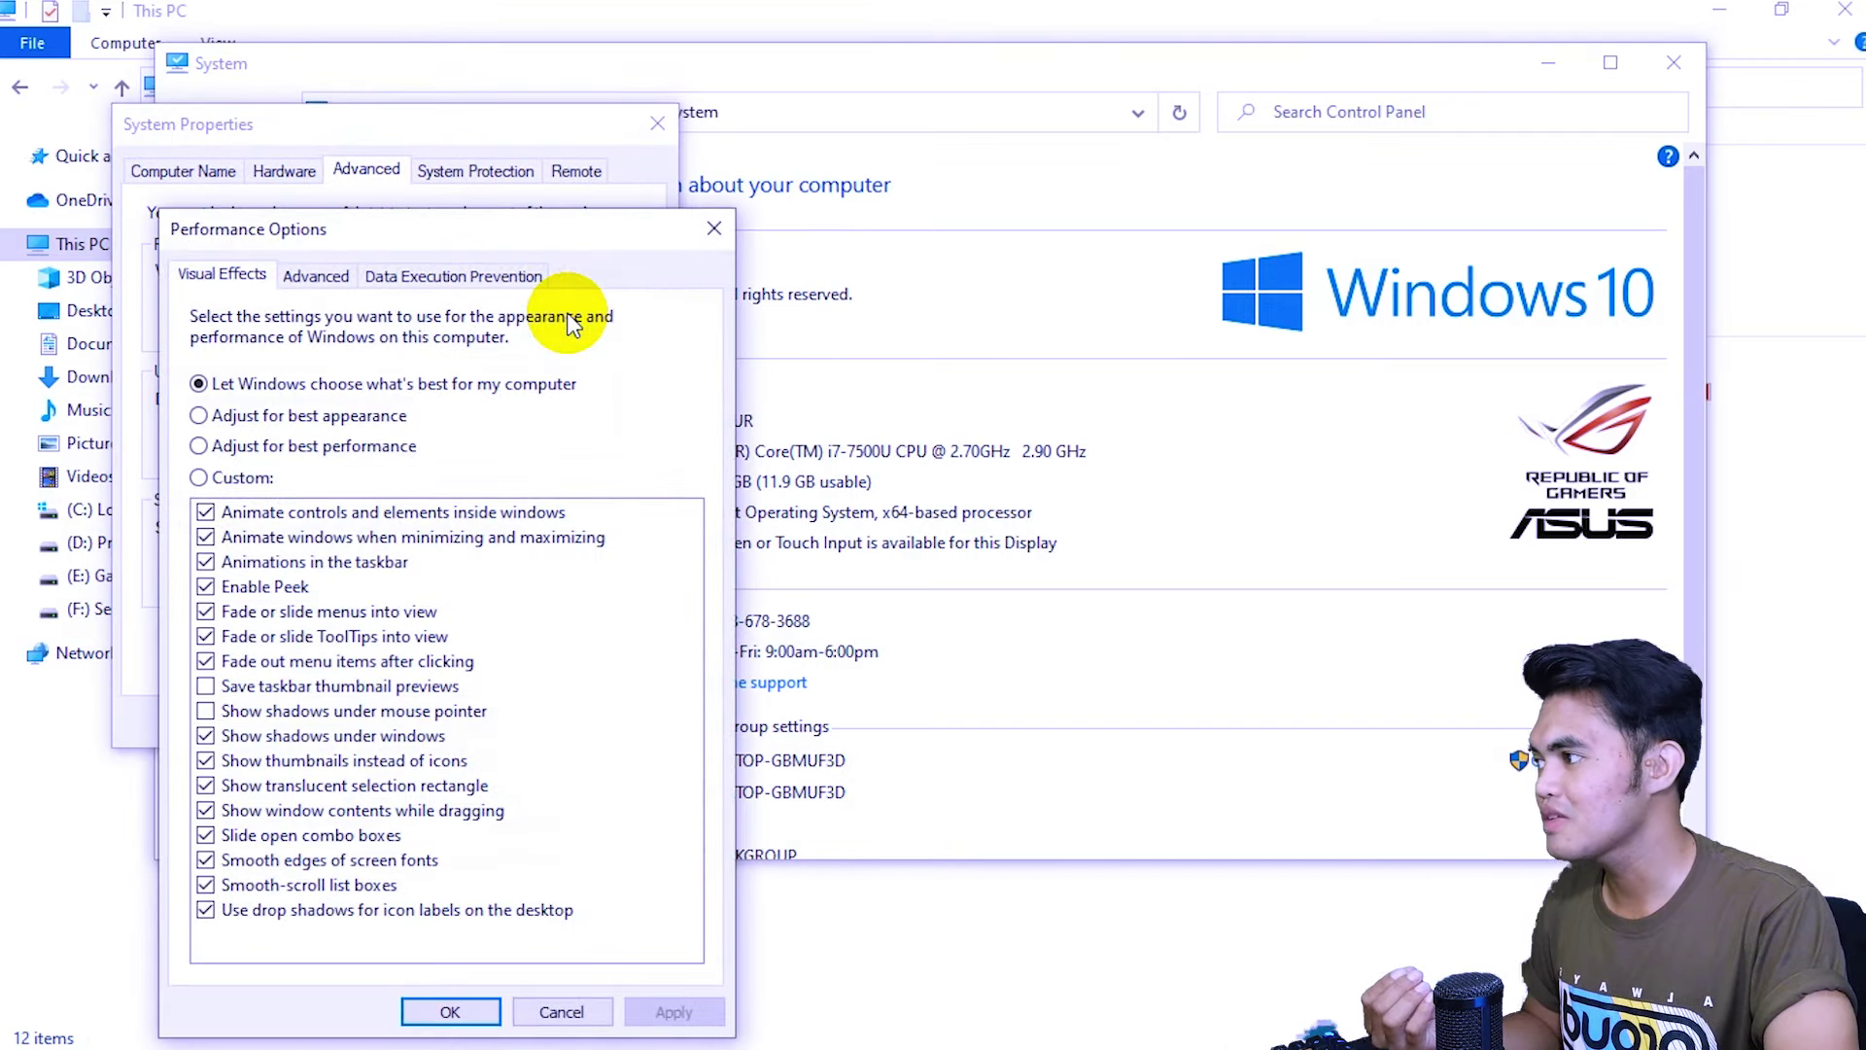
left_click(315, 276)
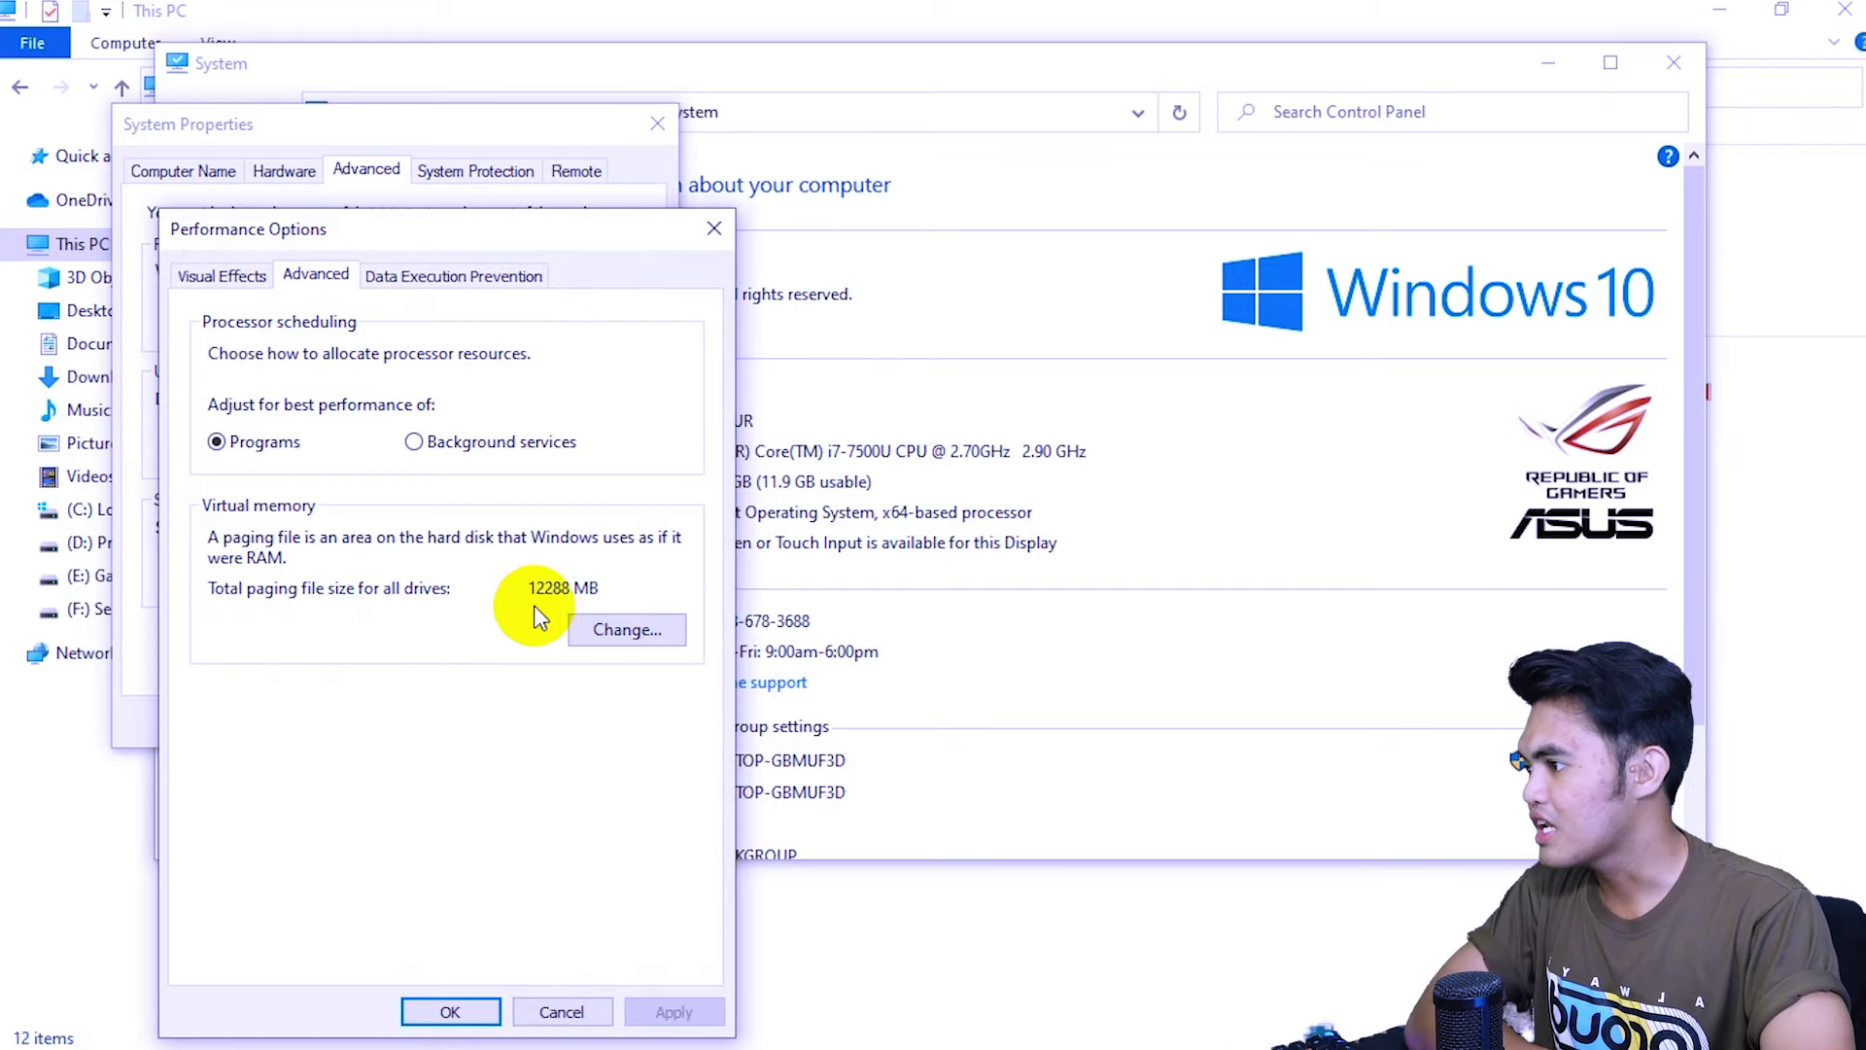
left_click(605, 636)
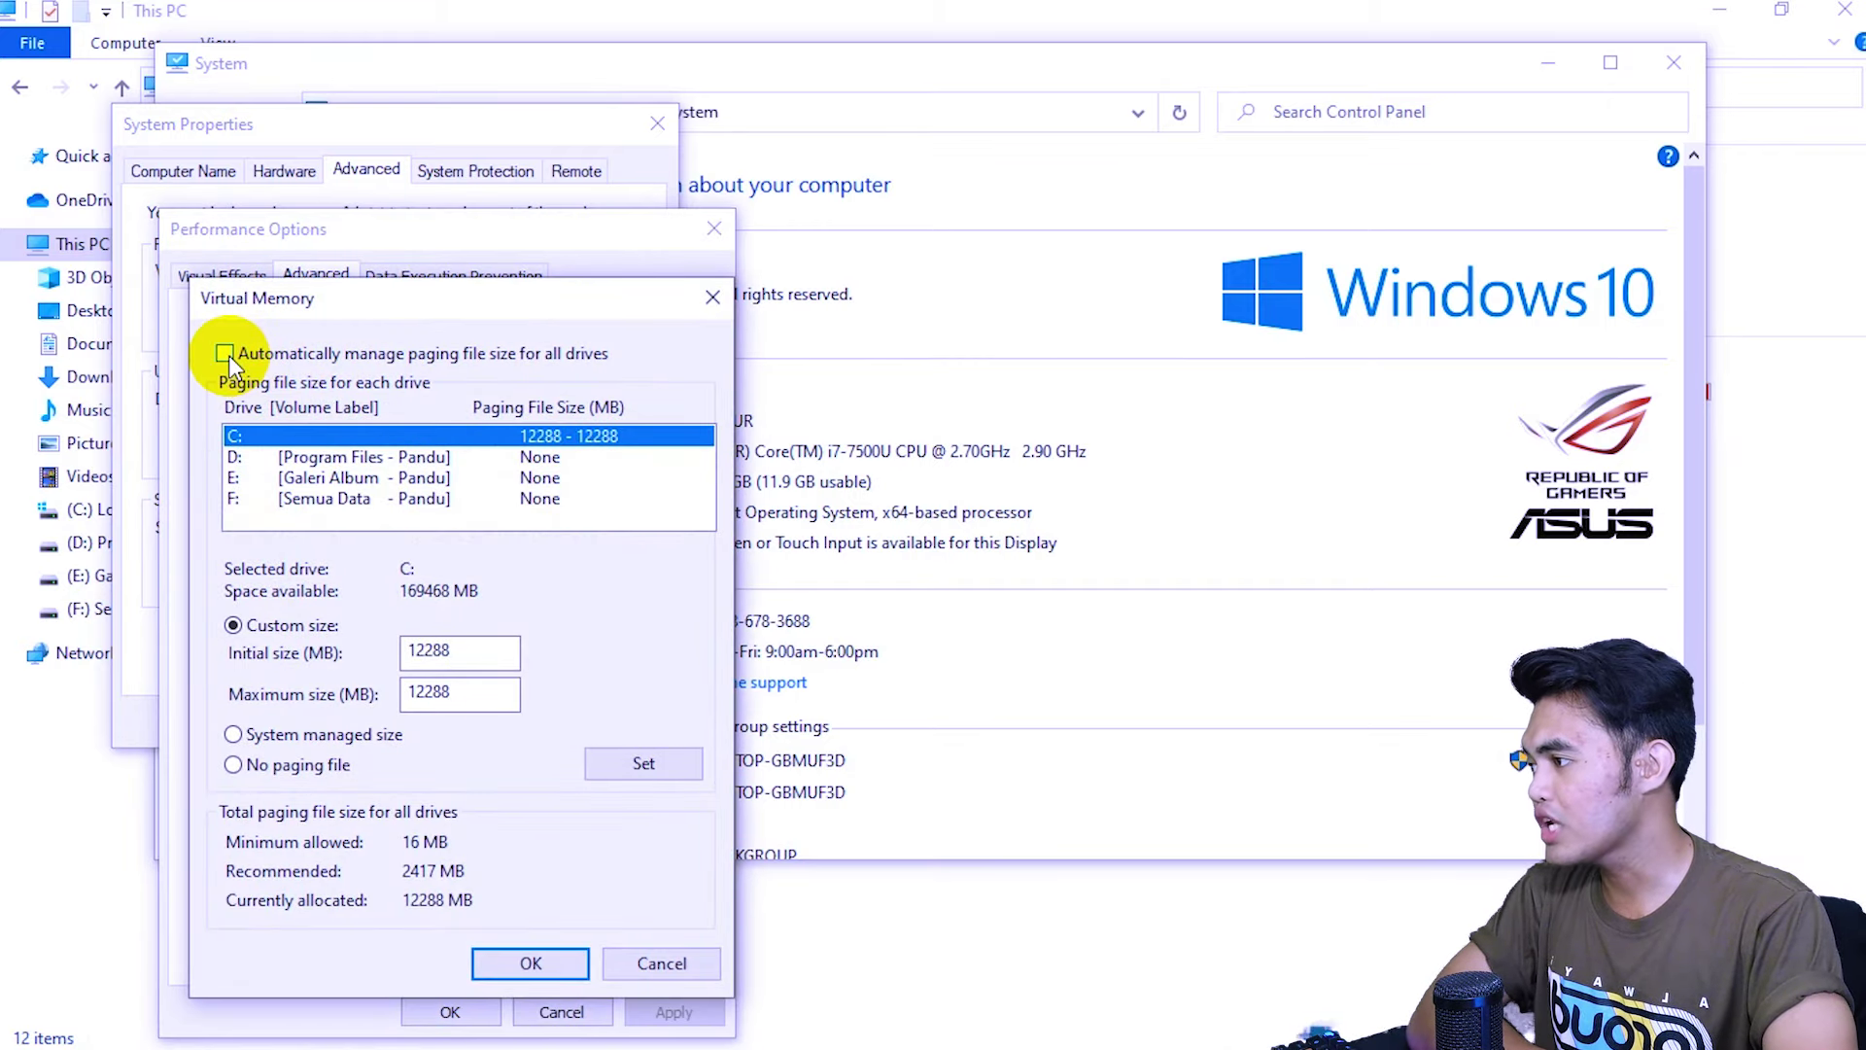
Toggle automatic paging file size management for all drives on and off, leaving it turned off
left_click(229, 354)
left_click(230, 354)
left_click(229, 354)
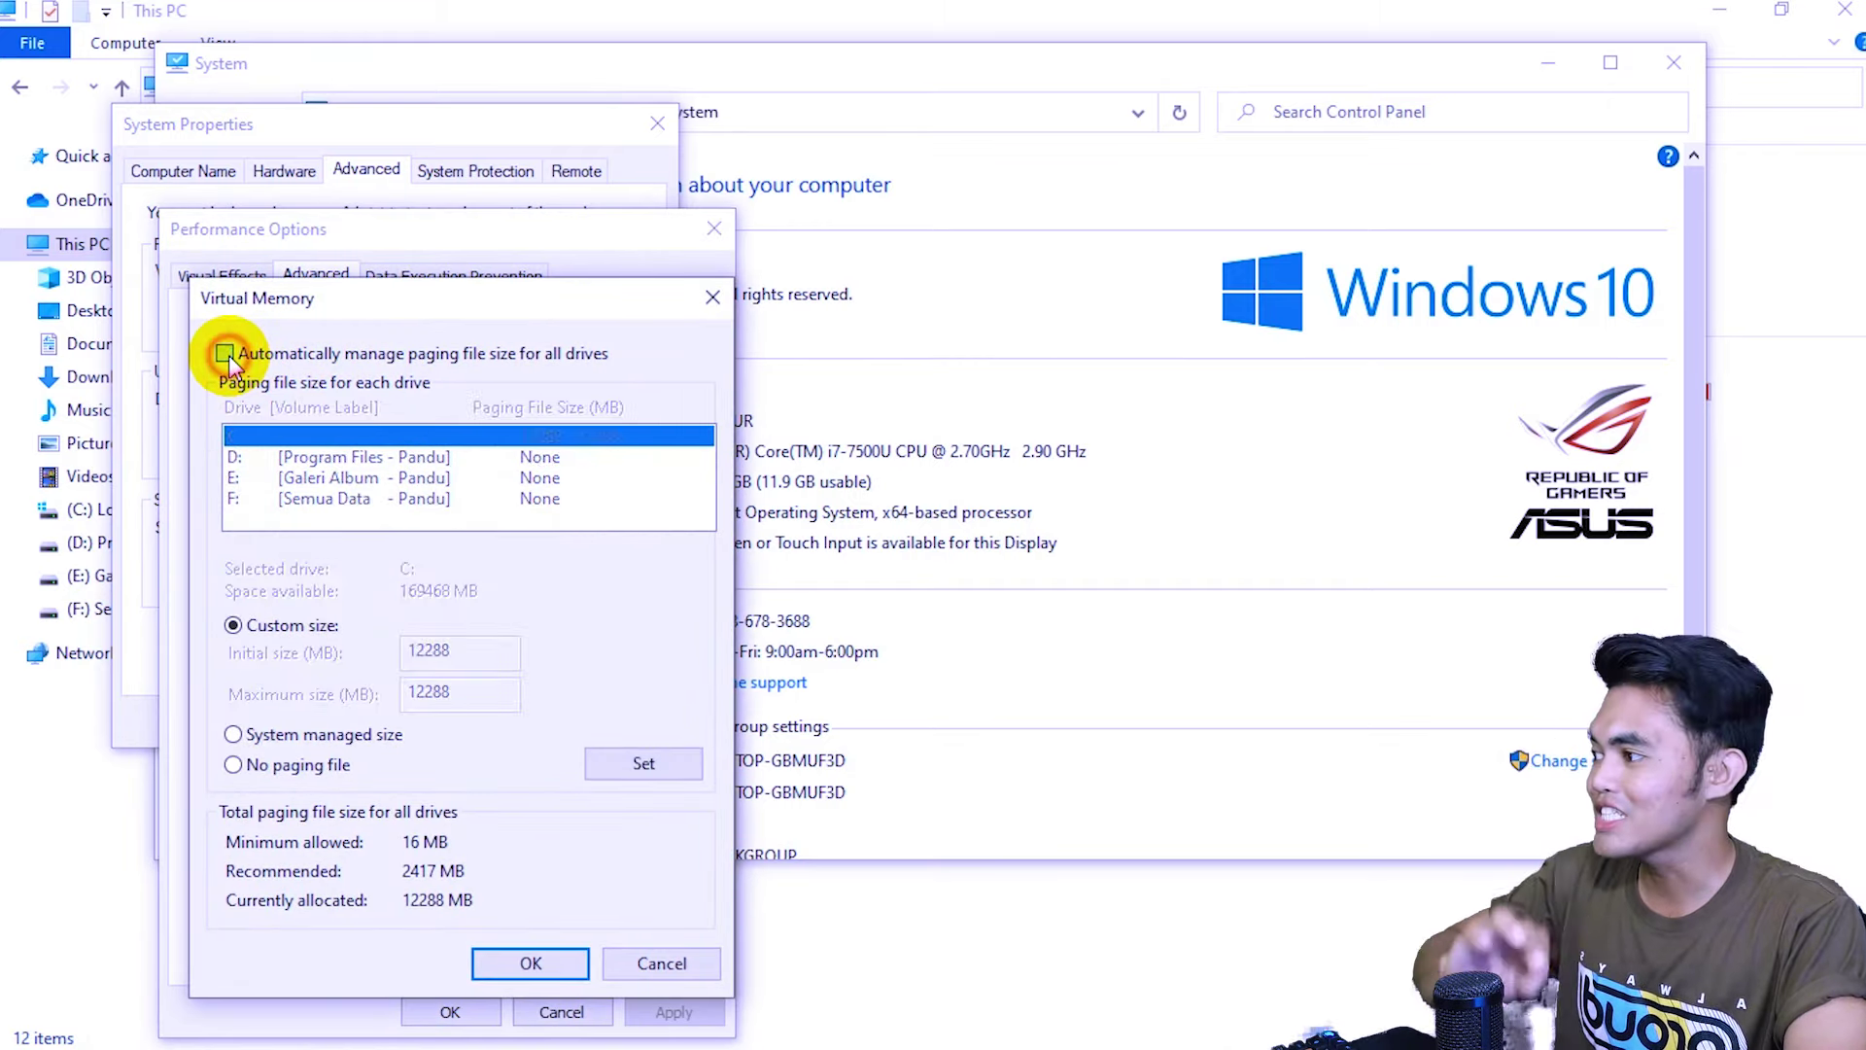
left_click(230, 353)
left_click(230, 354)
left_click(230, 354)
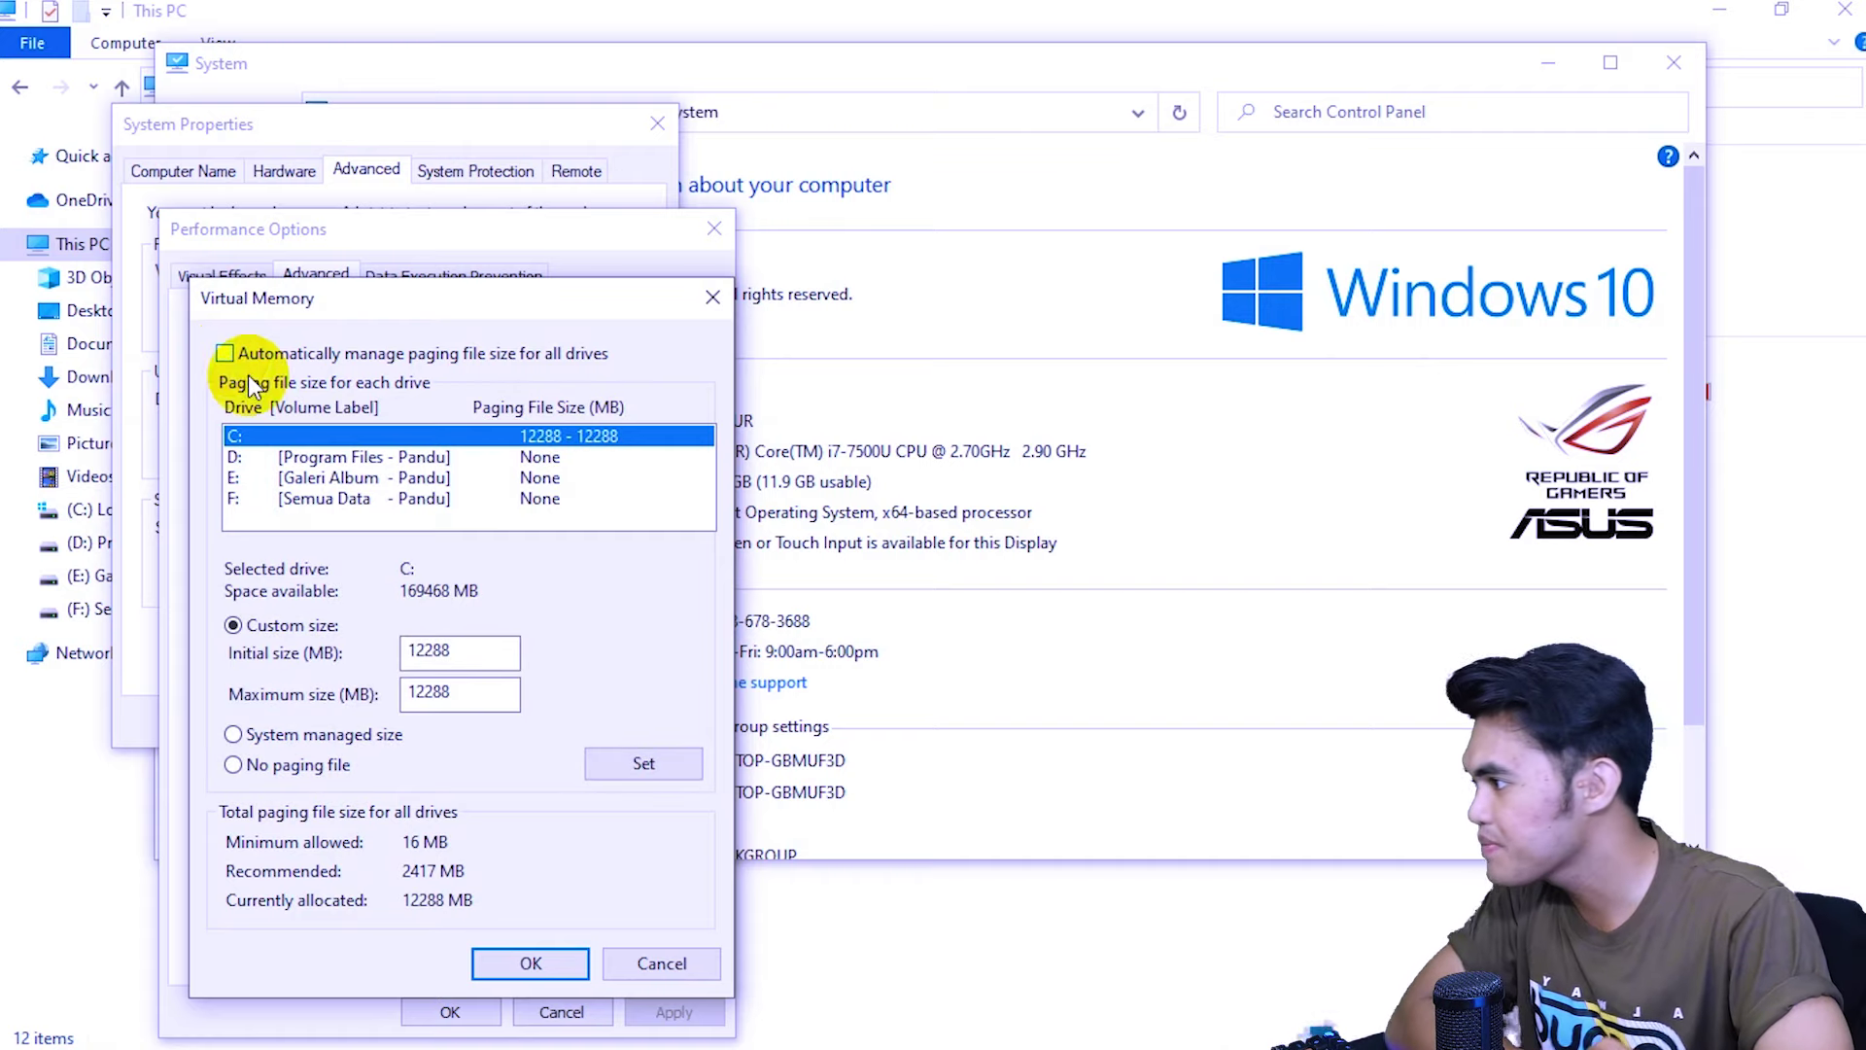
Compare drive C's custom initial and maximum paging file sizes with the sizes per RAM amount in the sticky note
left_click_drag(481, 649, 436, 649)
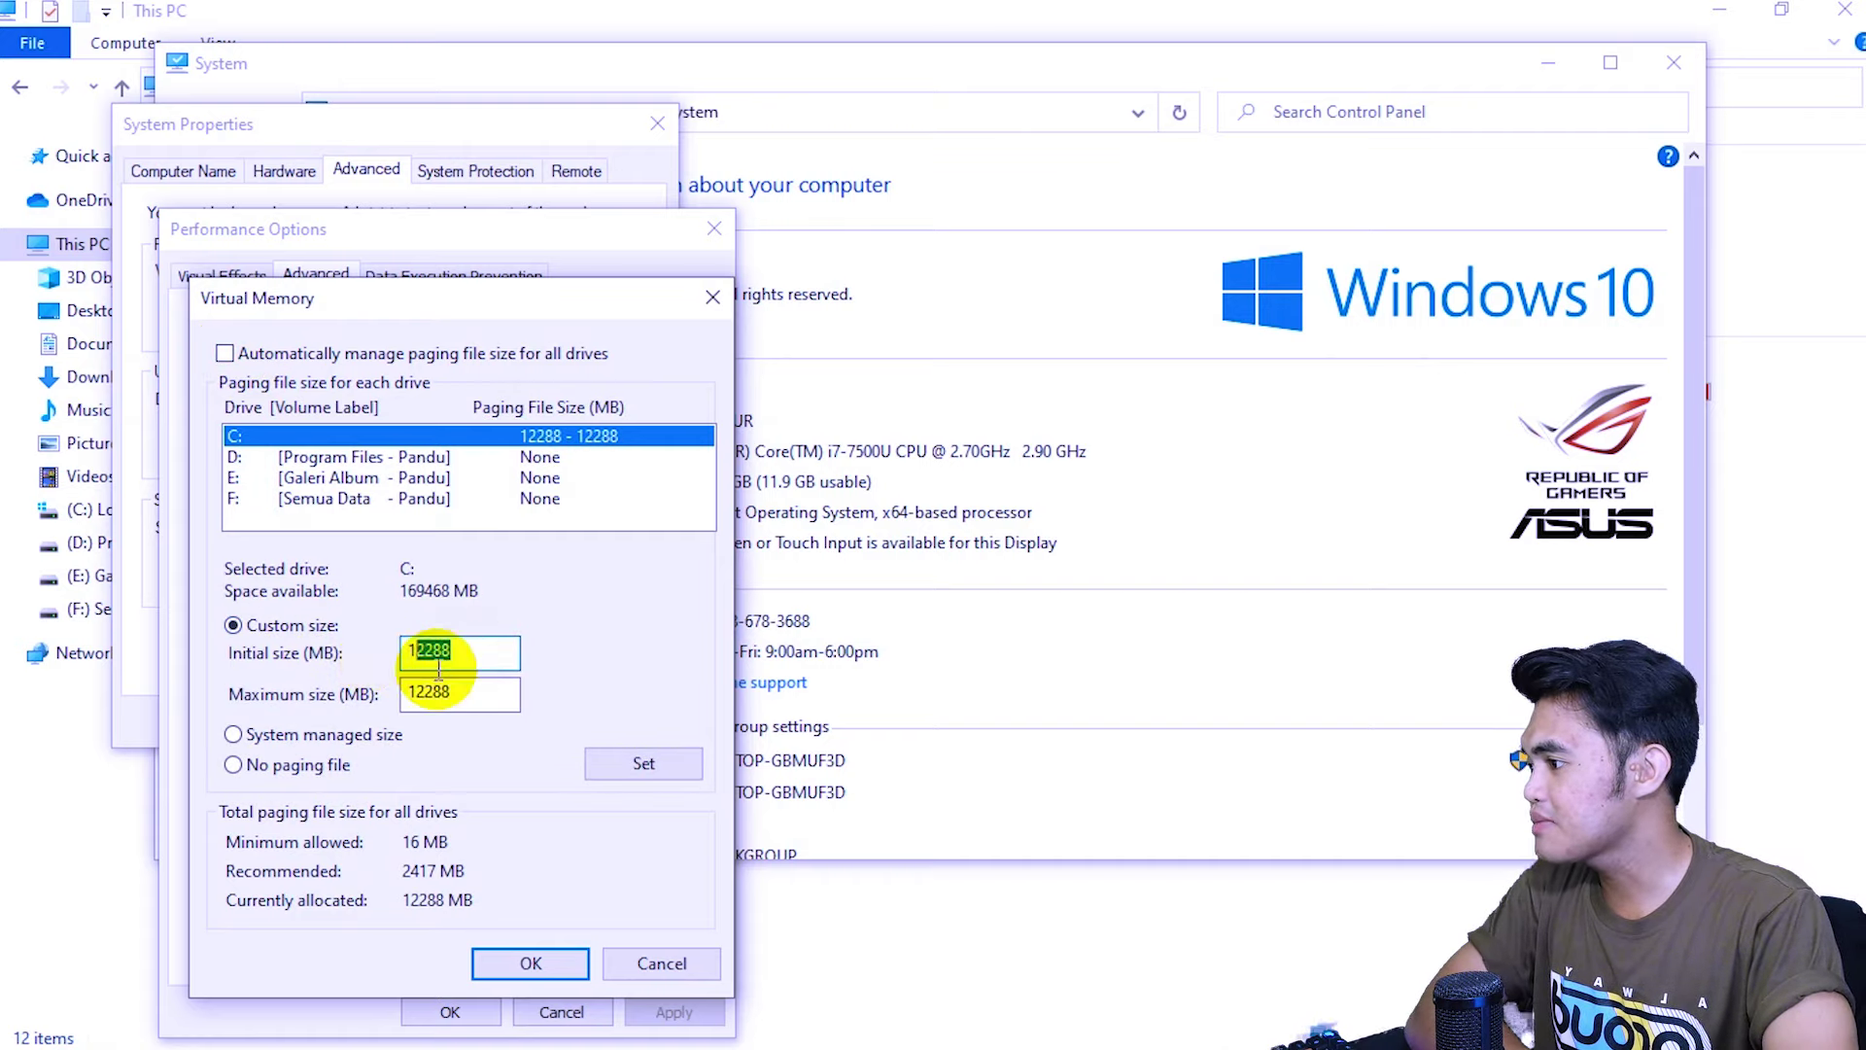
left_click(453, 664)
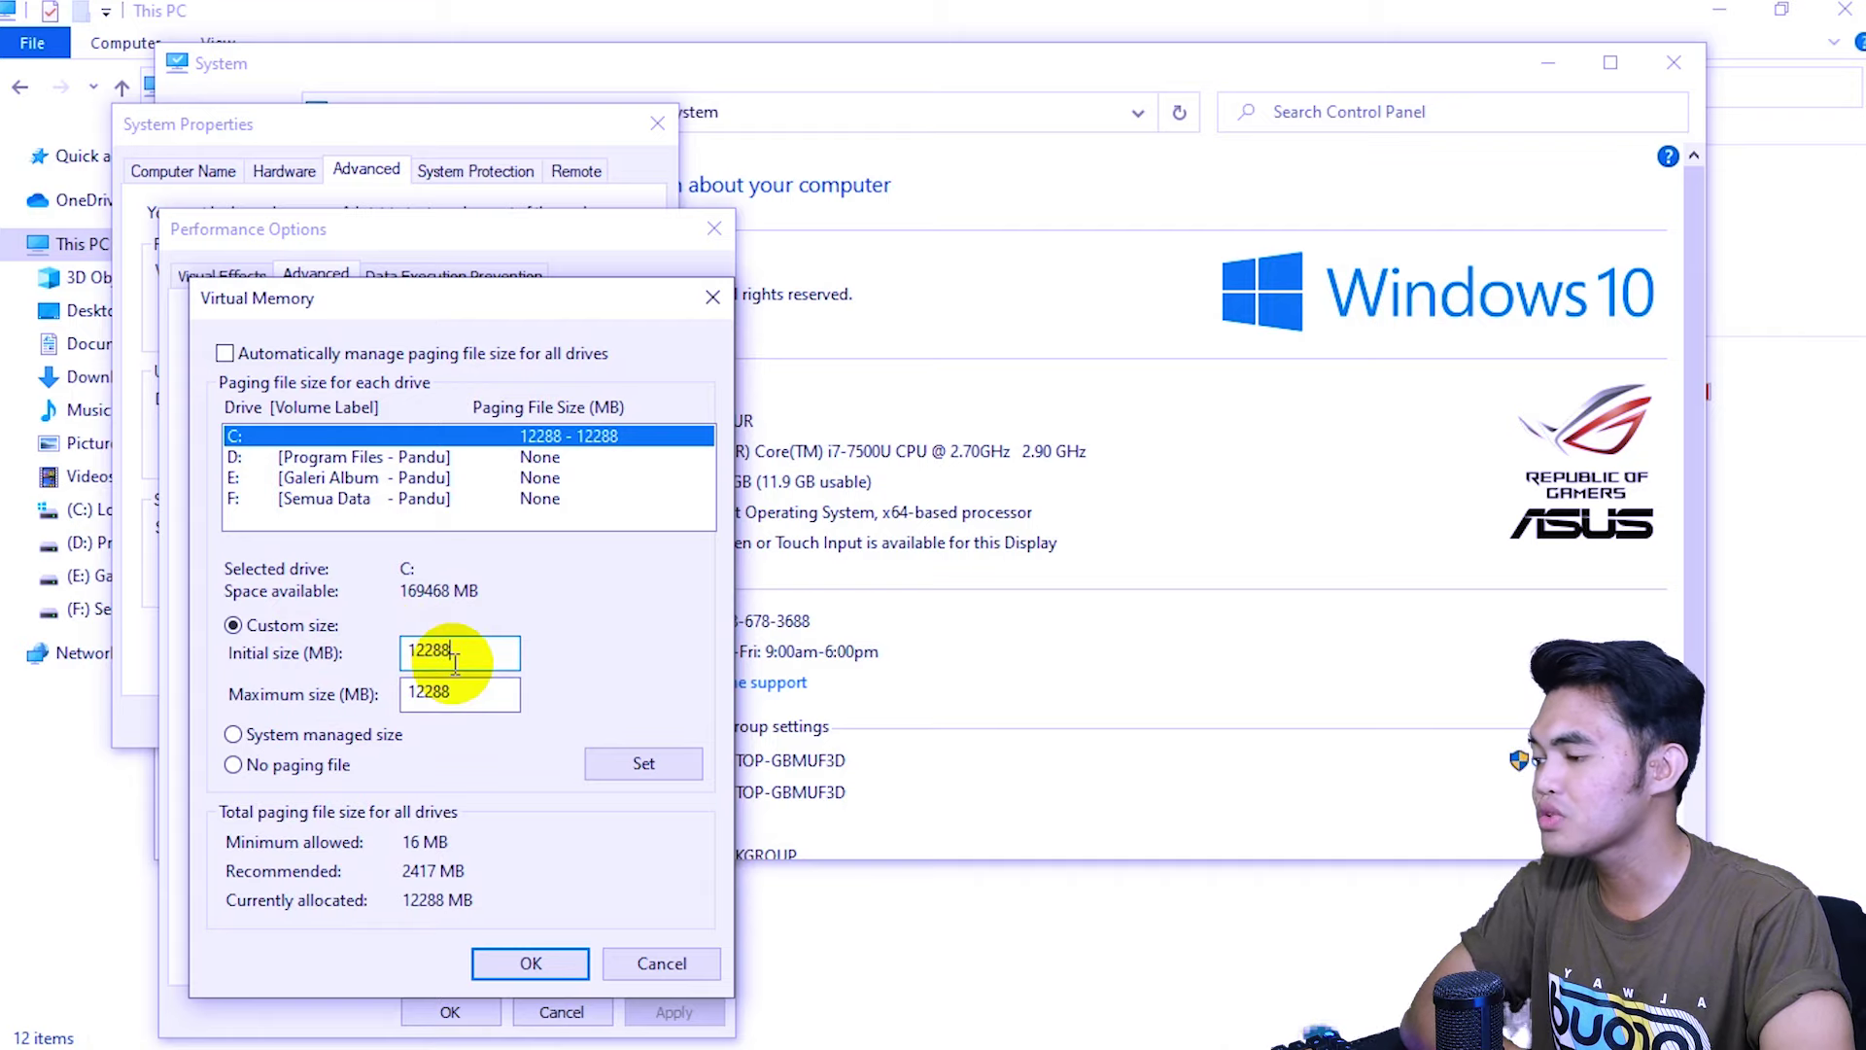
left_click_drag(455, 663, 303, 654)
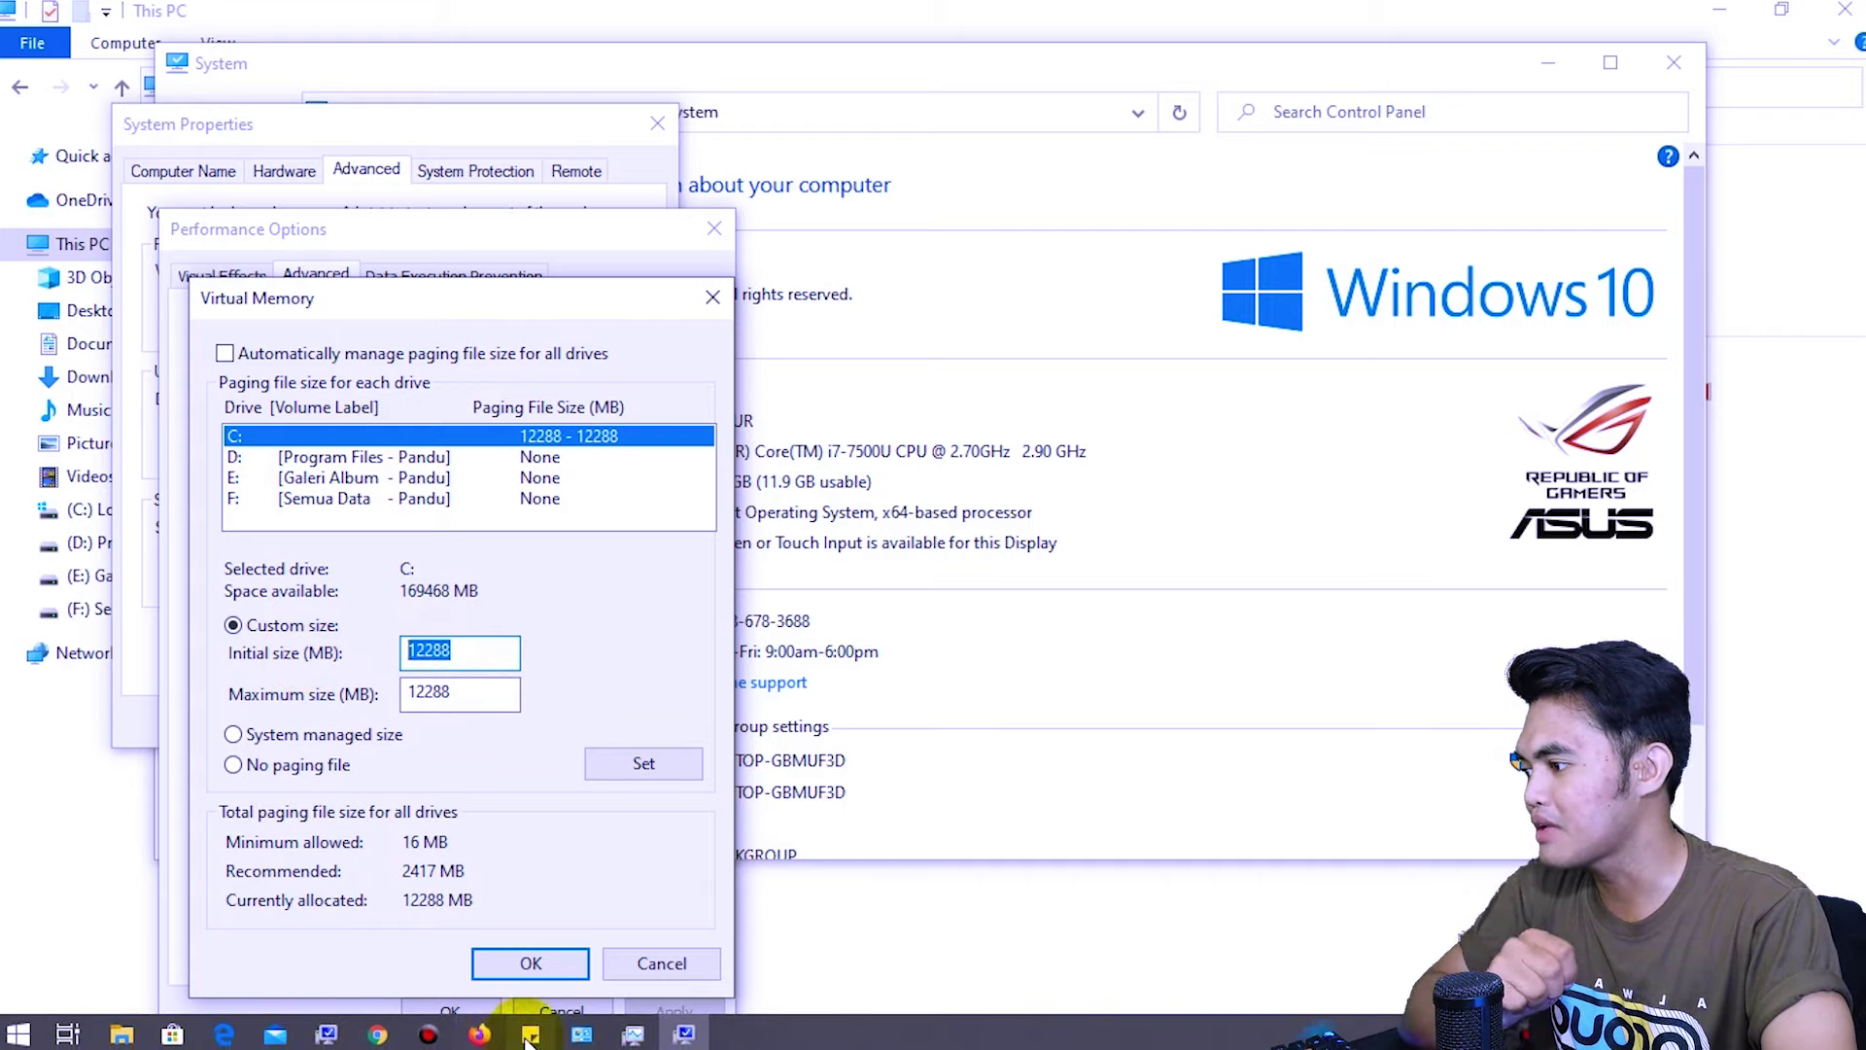
left_click(529, 1038)
left_click_drag(1660, 93, 1582, 95)
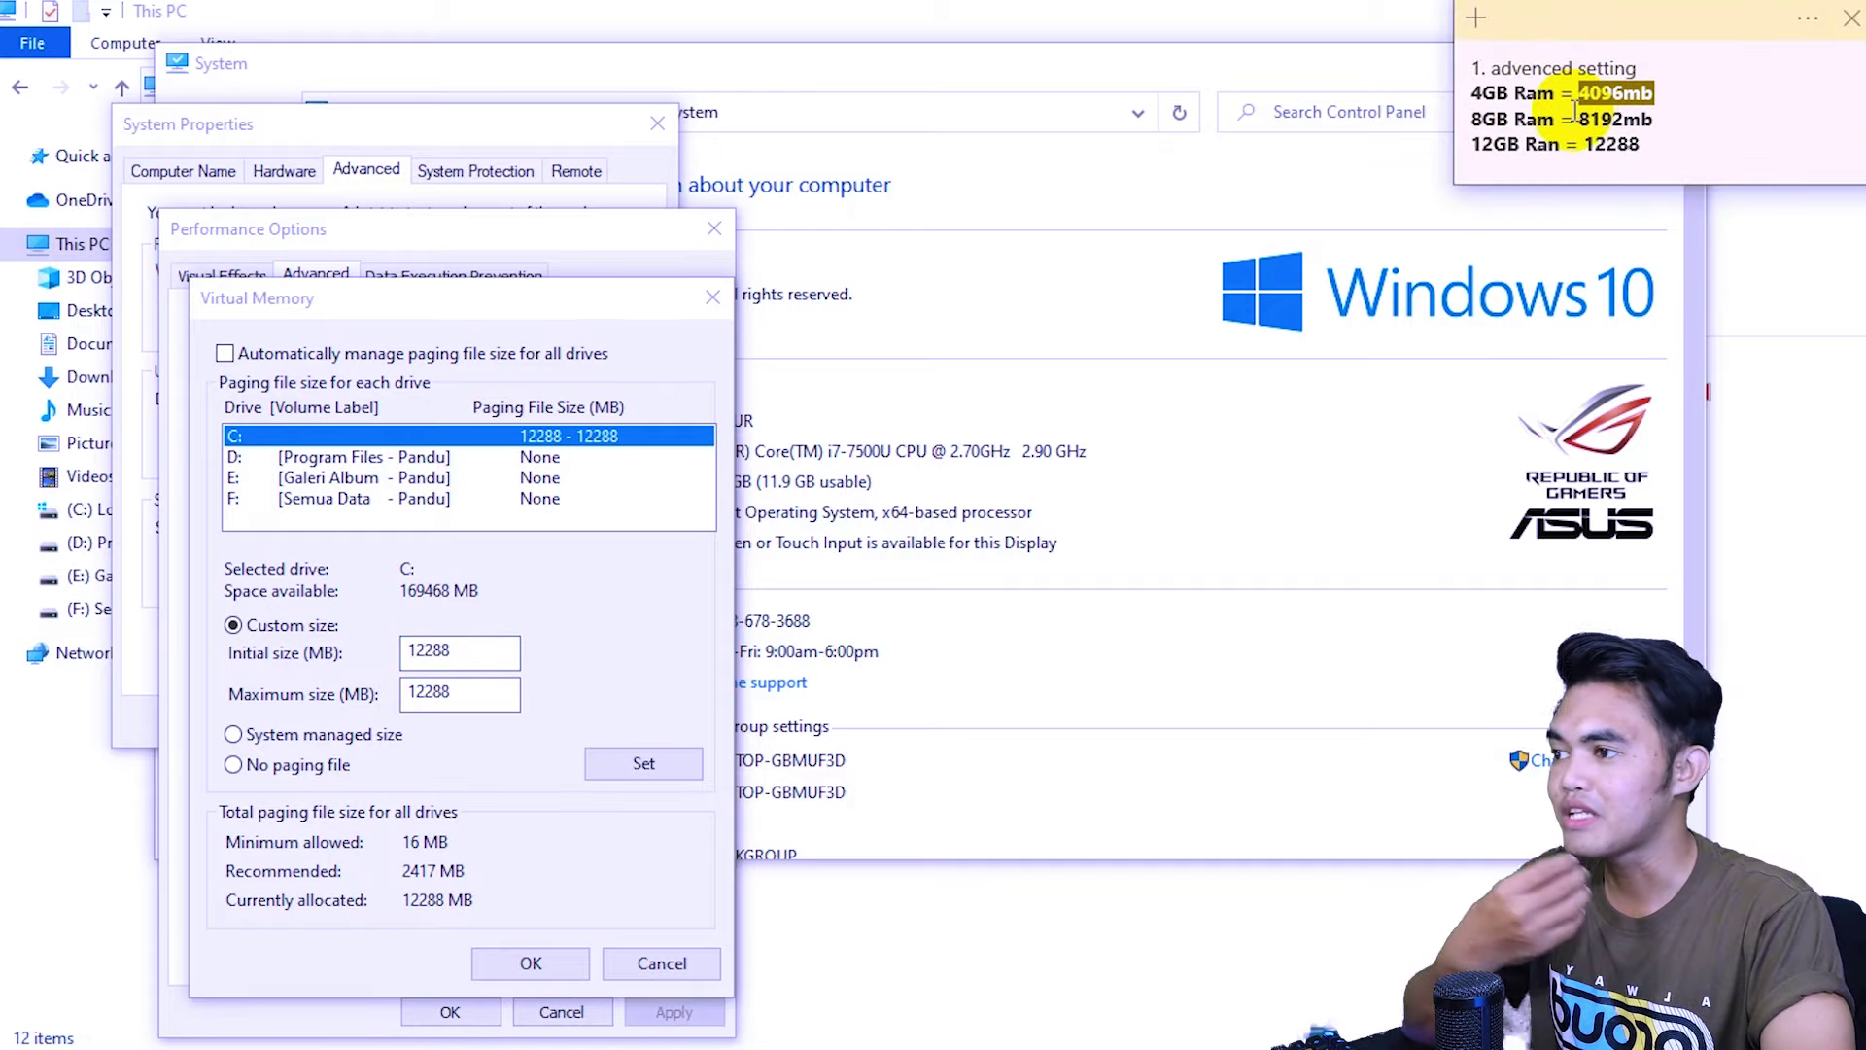
left_click_drag(1654, 119, 1575, 119)
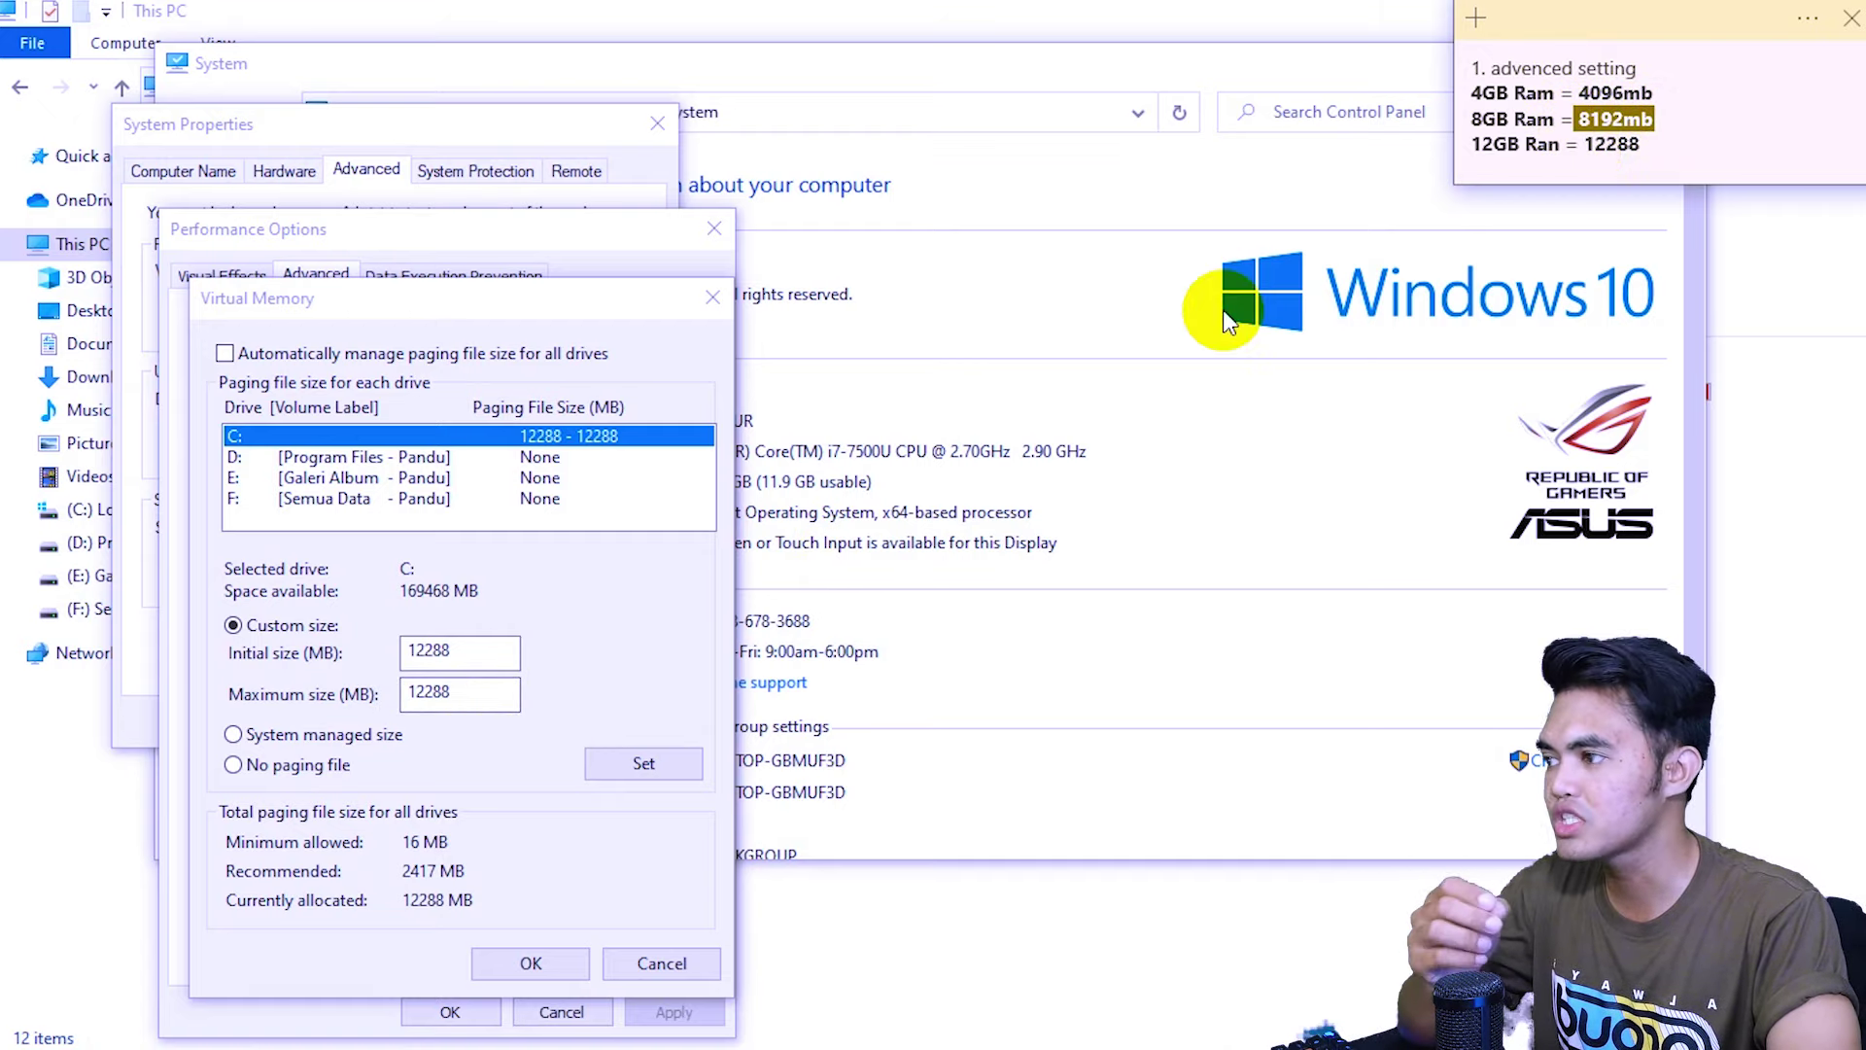
left_click(424, 700)
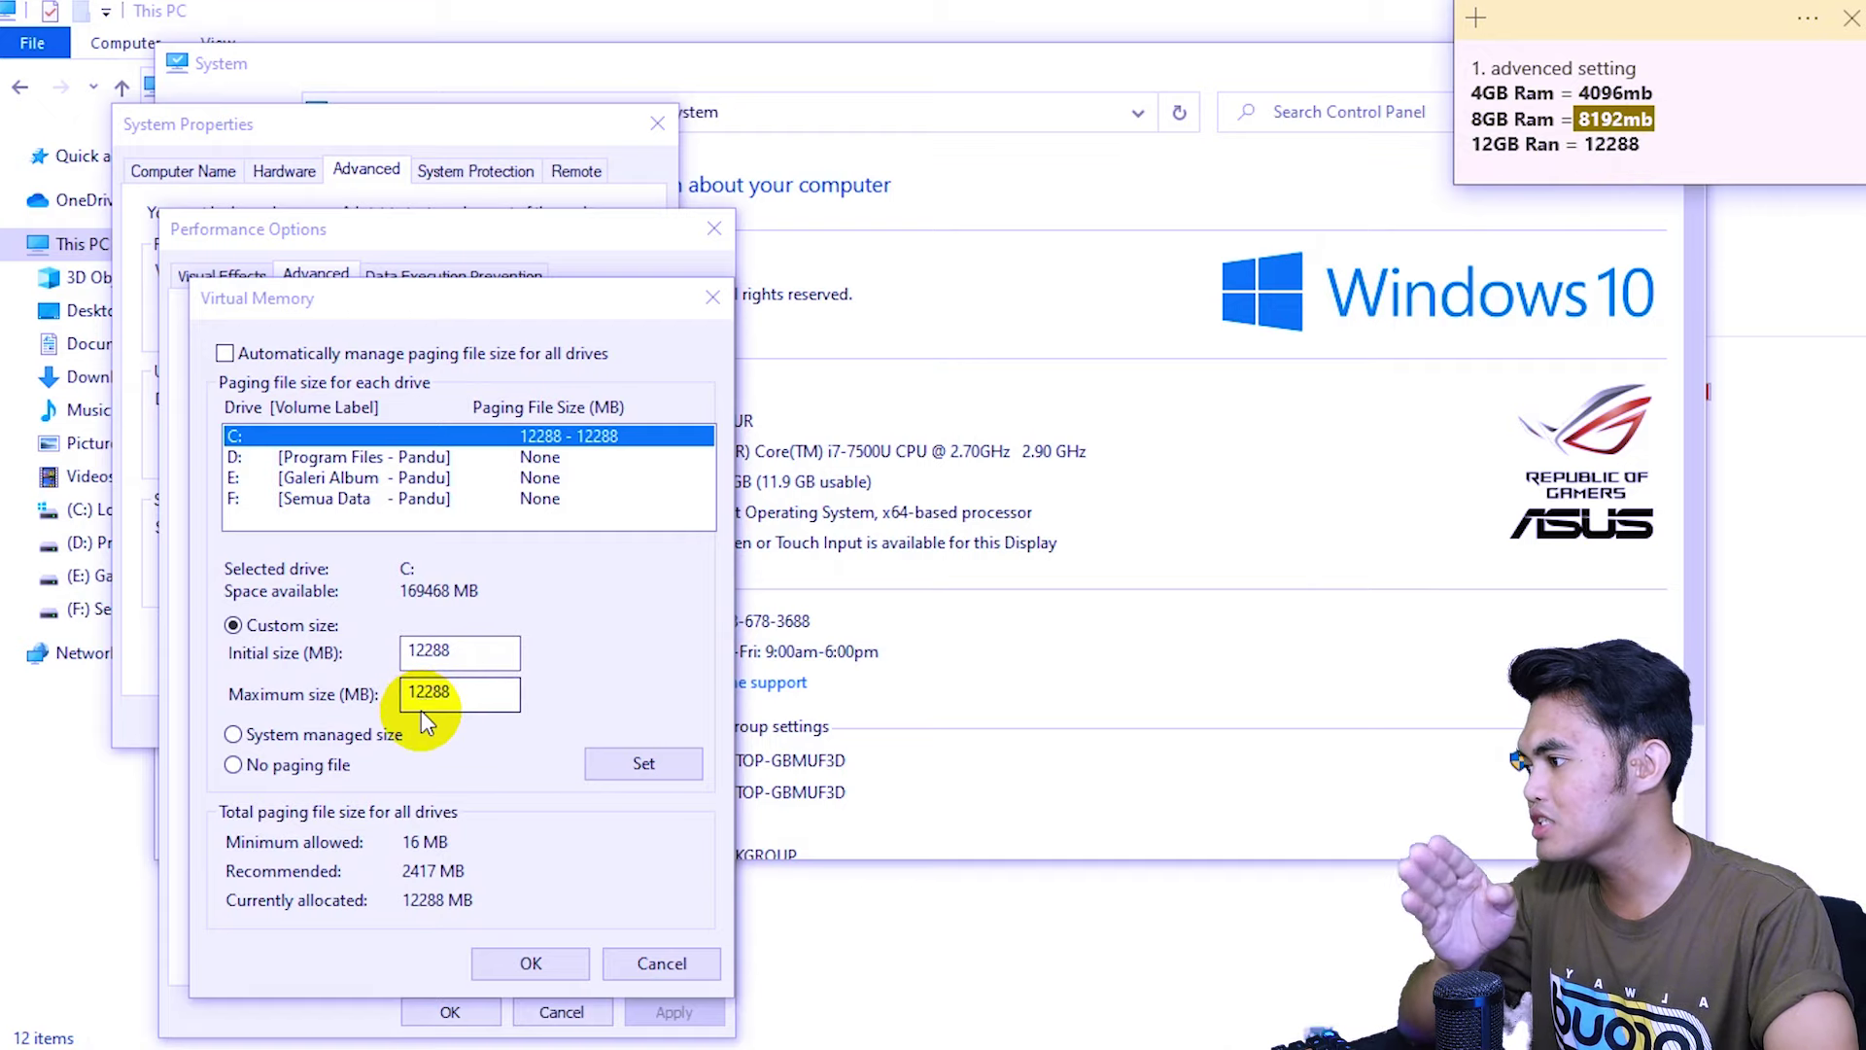
Apply the custom paging file size of 12288 MB initial and maximum to drive C and accept all open settings dialogs
left_click(638, 768)
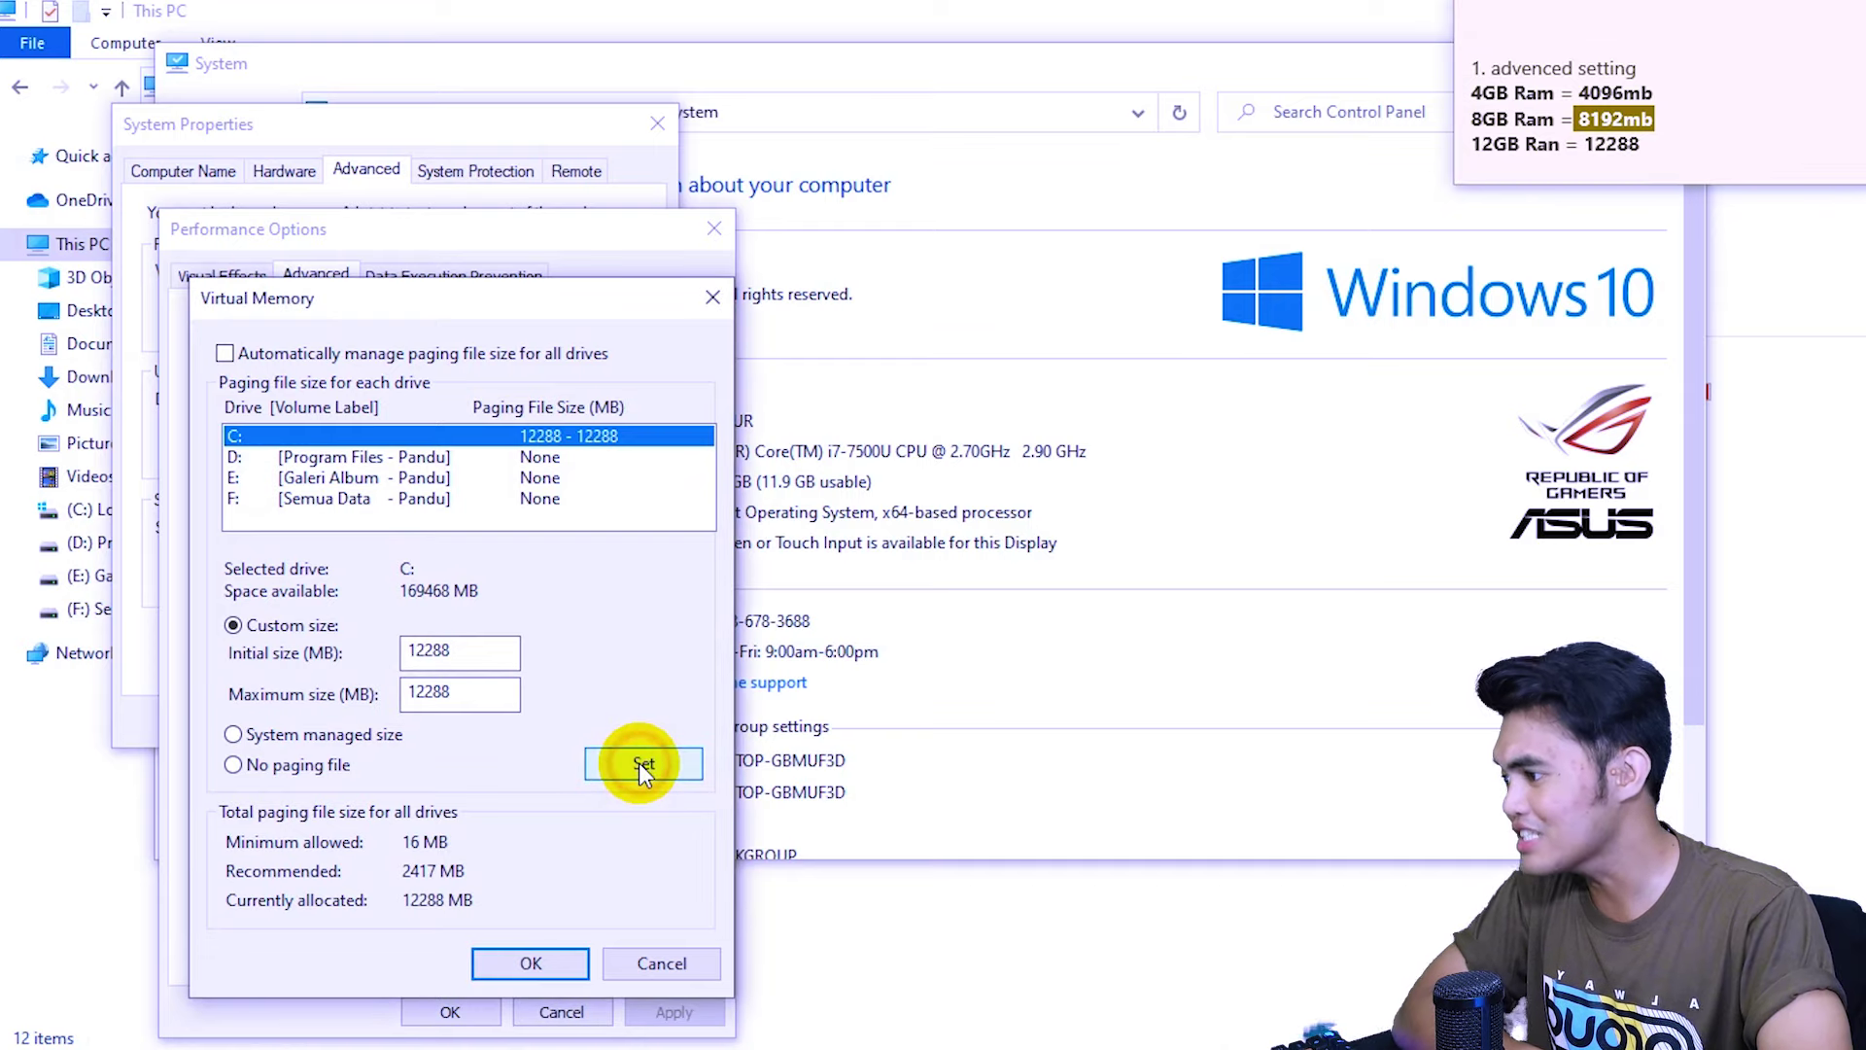
left_click(531, 964)
left_click(449, 1010)
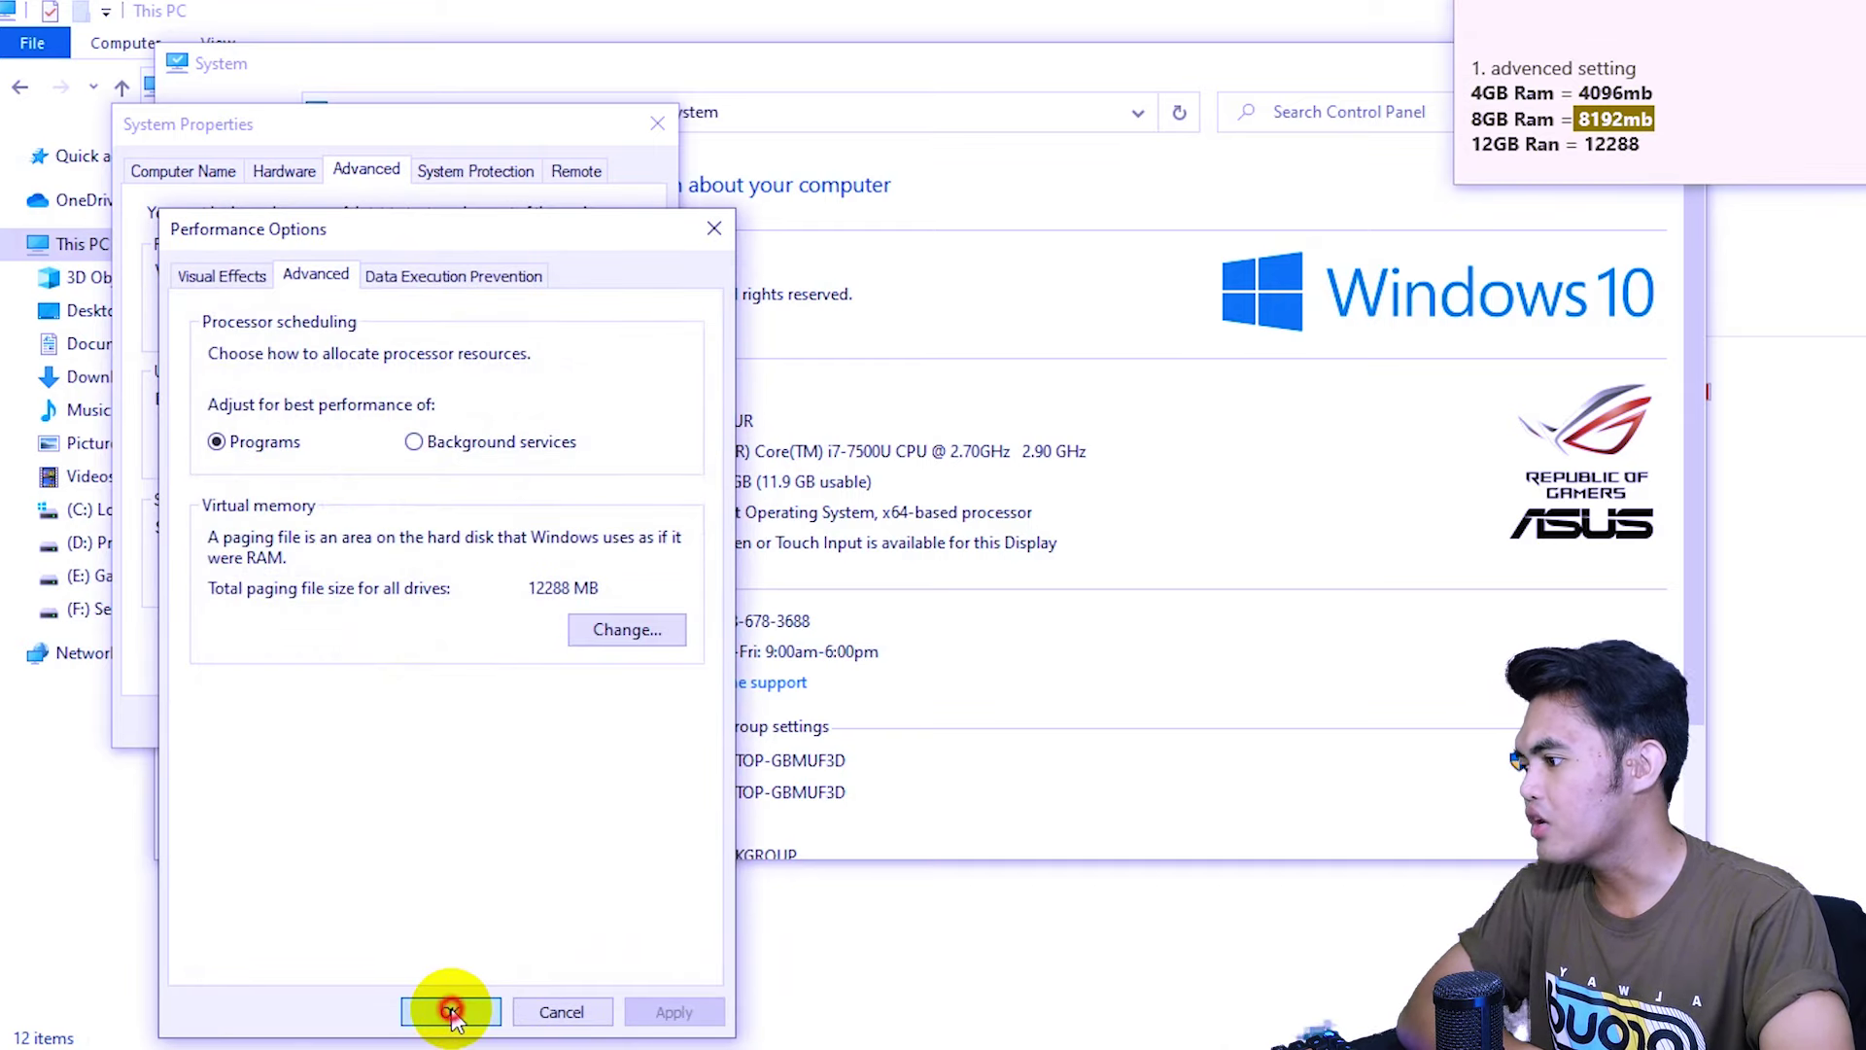
left_click(373, 725)
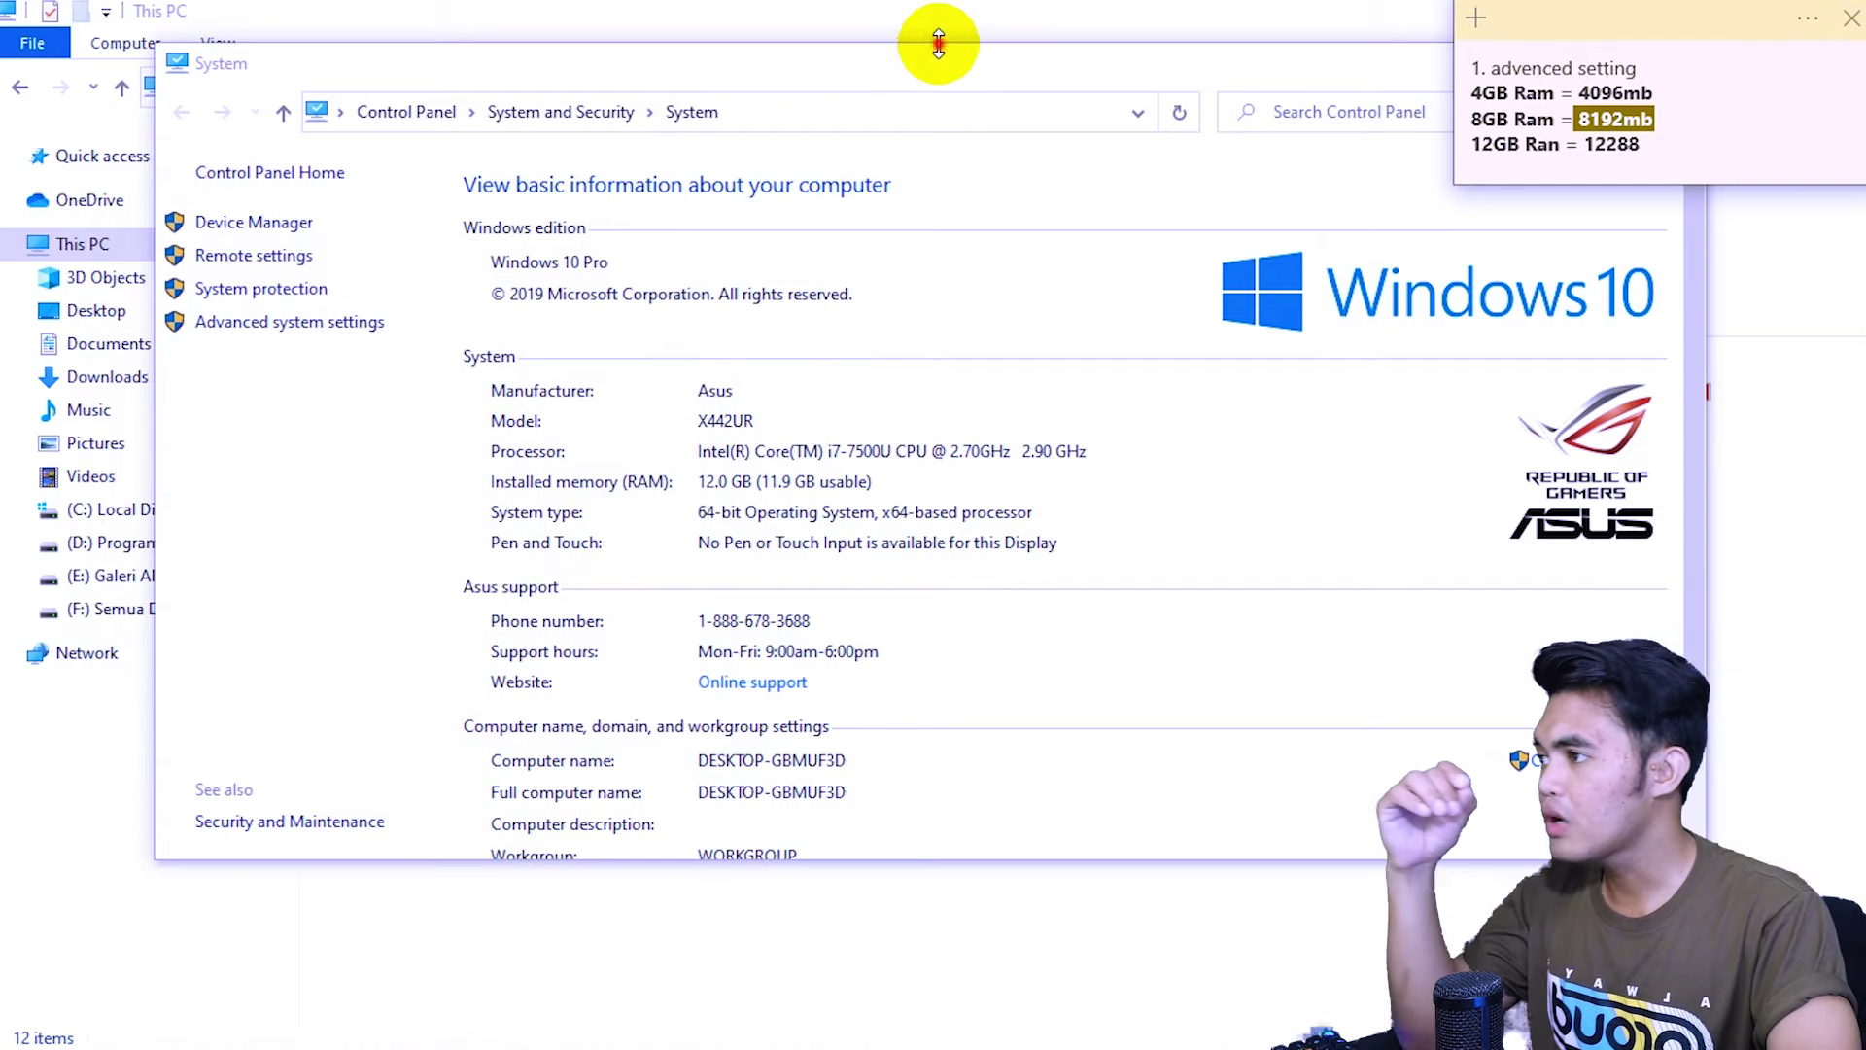
Close the System window and clear the This PC window from the desktop
left_click_drag(903, 78, 583, 75)
left_click(1353, 62)
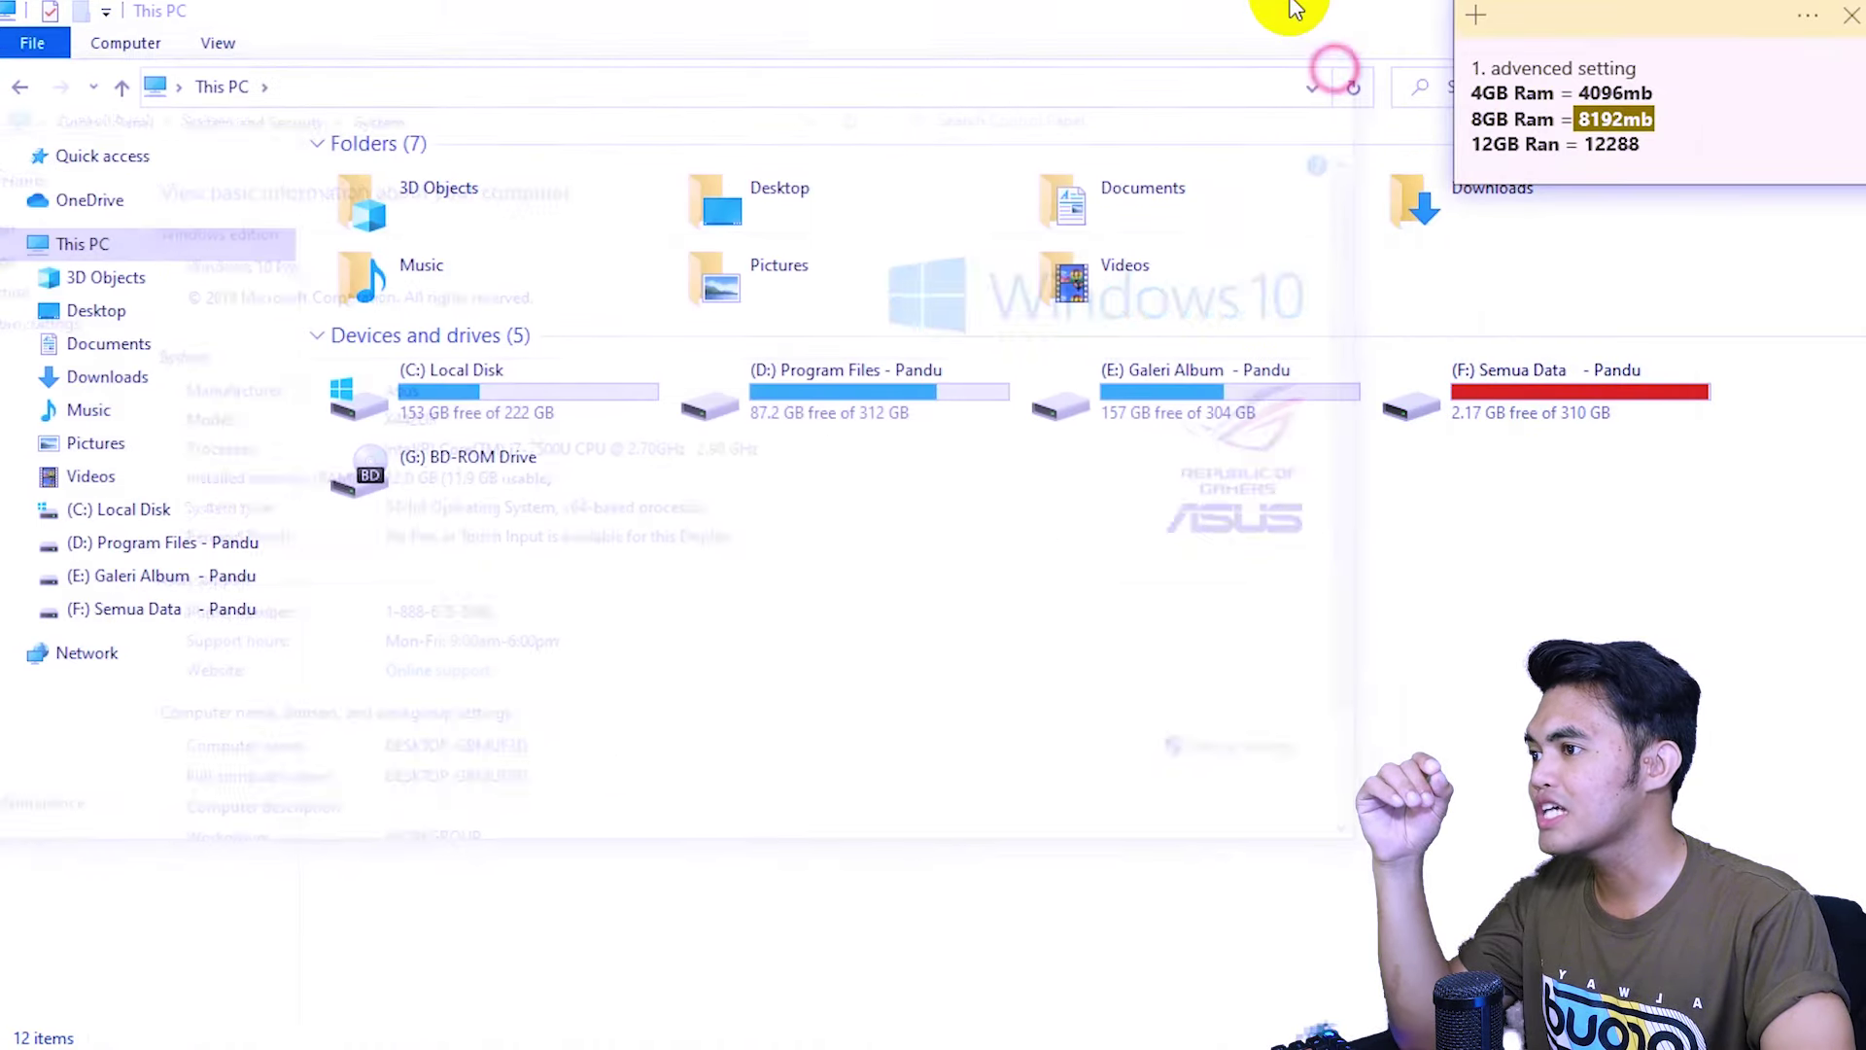
left_click(1750, 14)
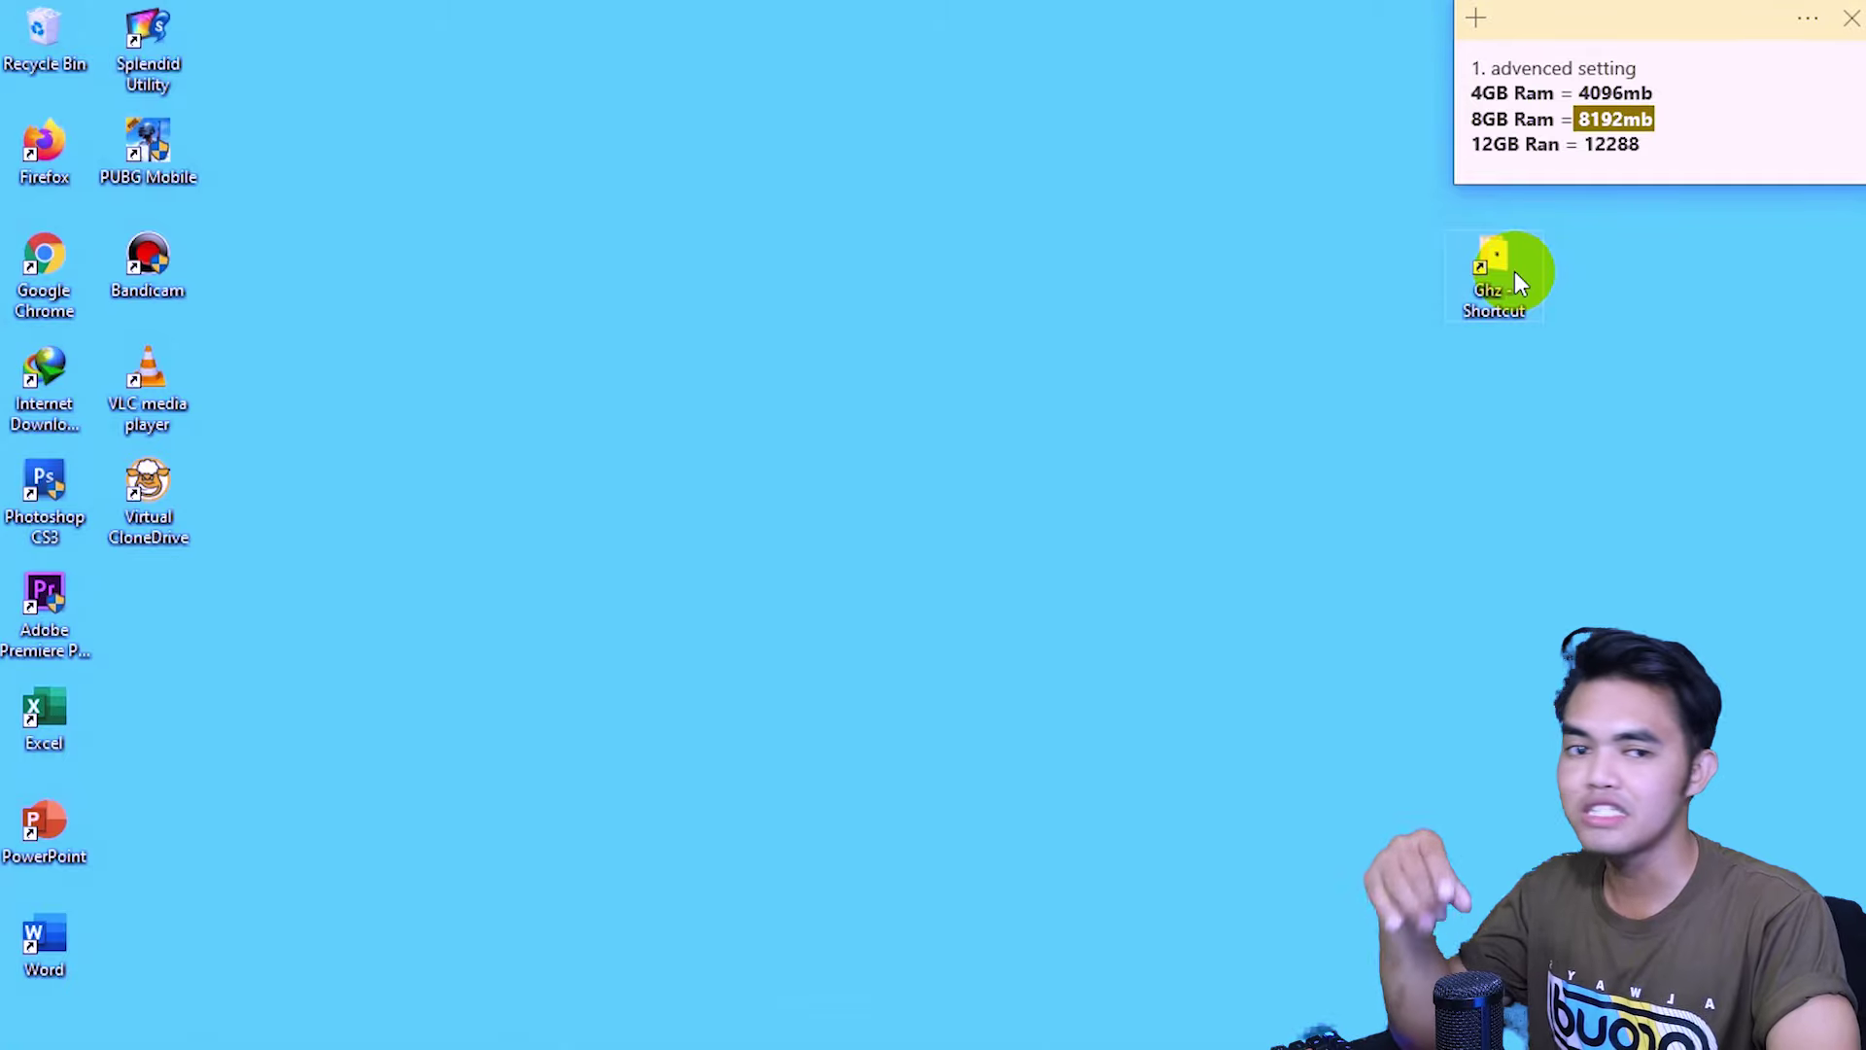
Extract the Gzh archive in place within the desktop shortcut's Ghz folder and open the extracted Ghz folder
double_click(1515, 275)
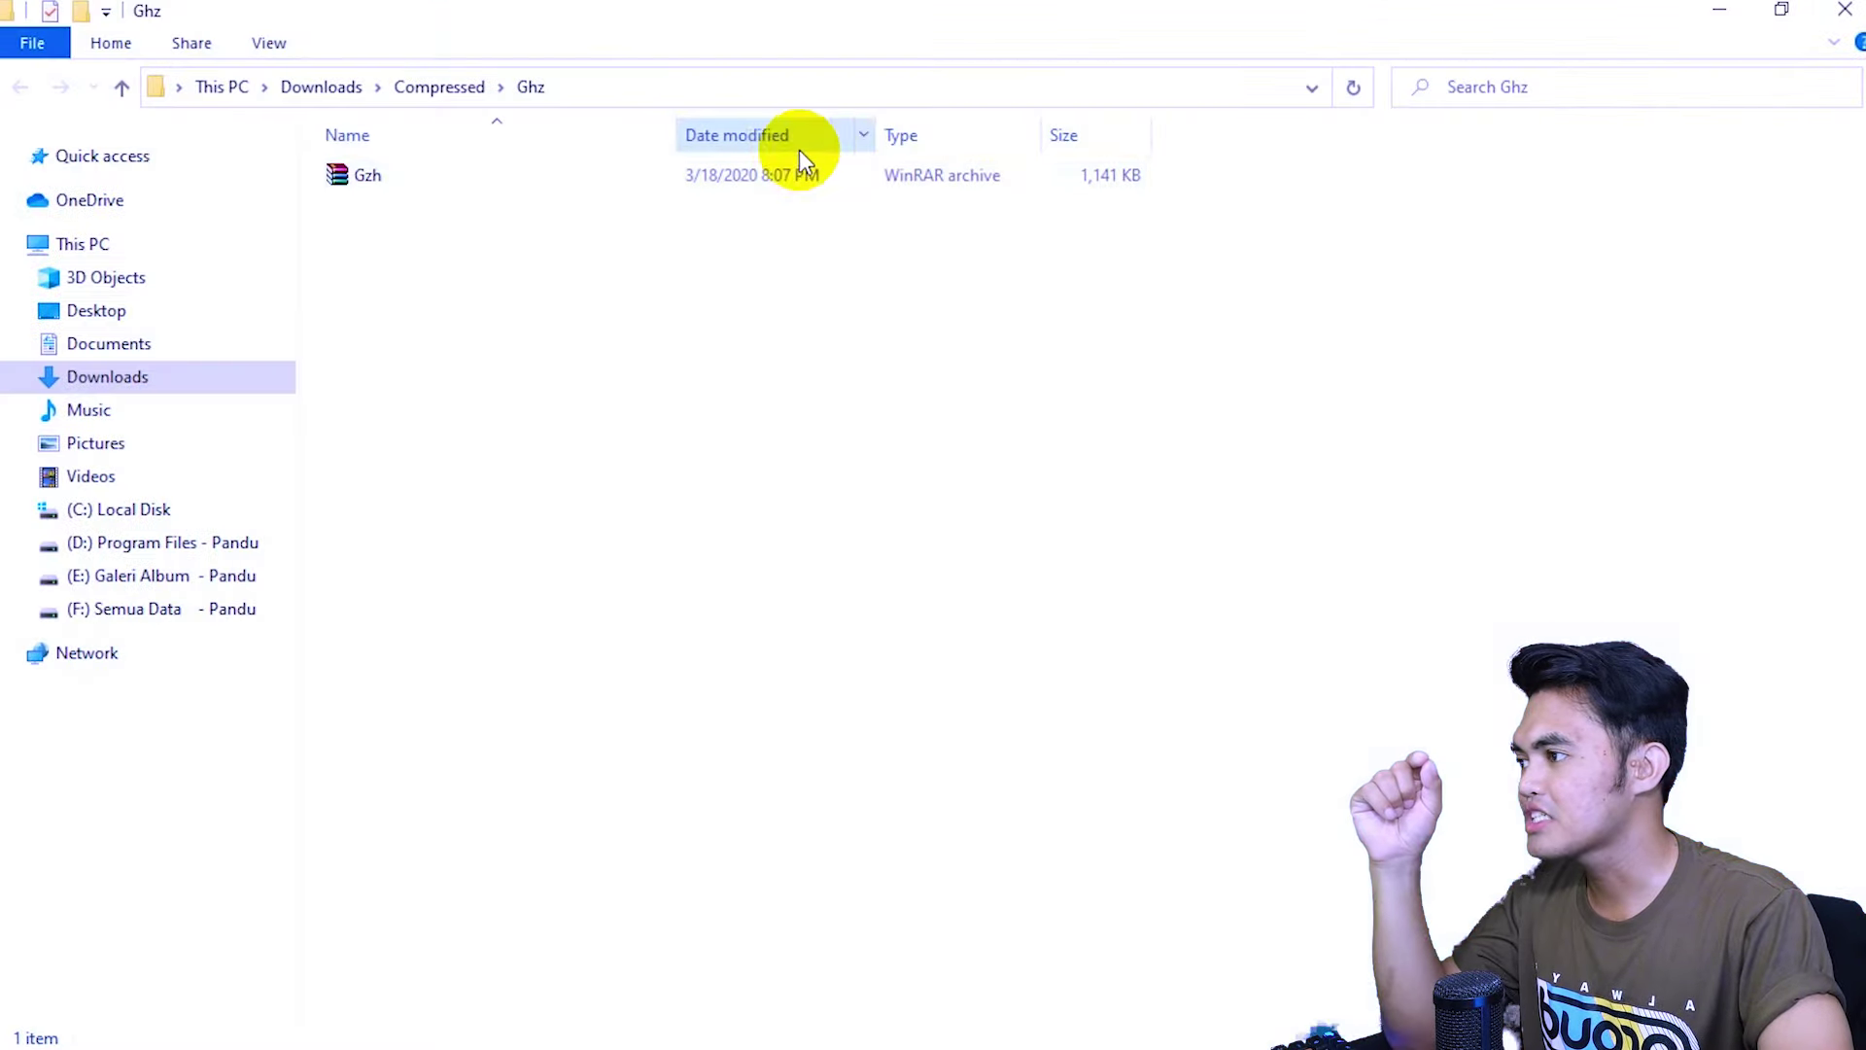
right_click(470, 172)
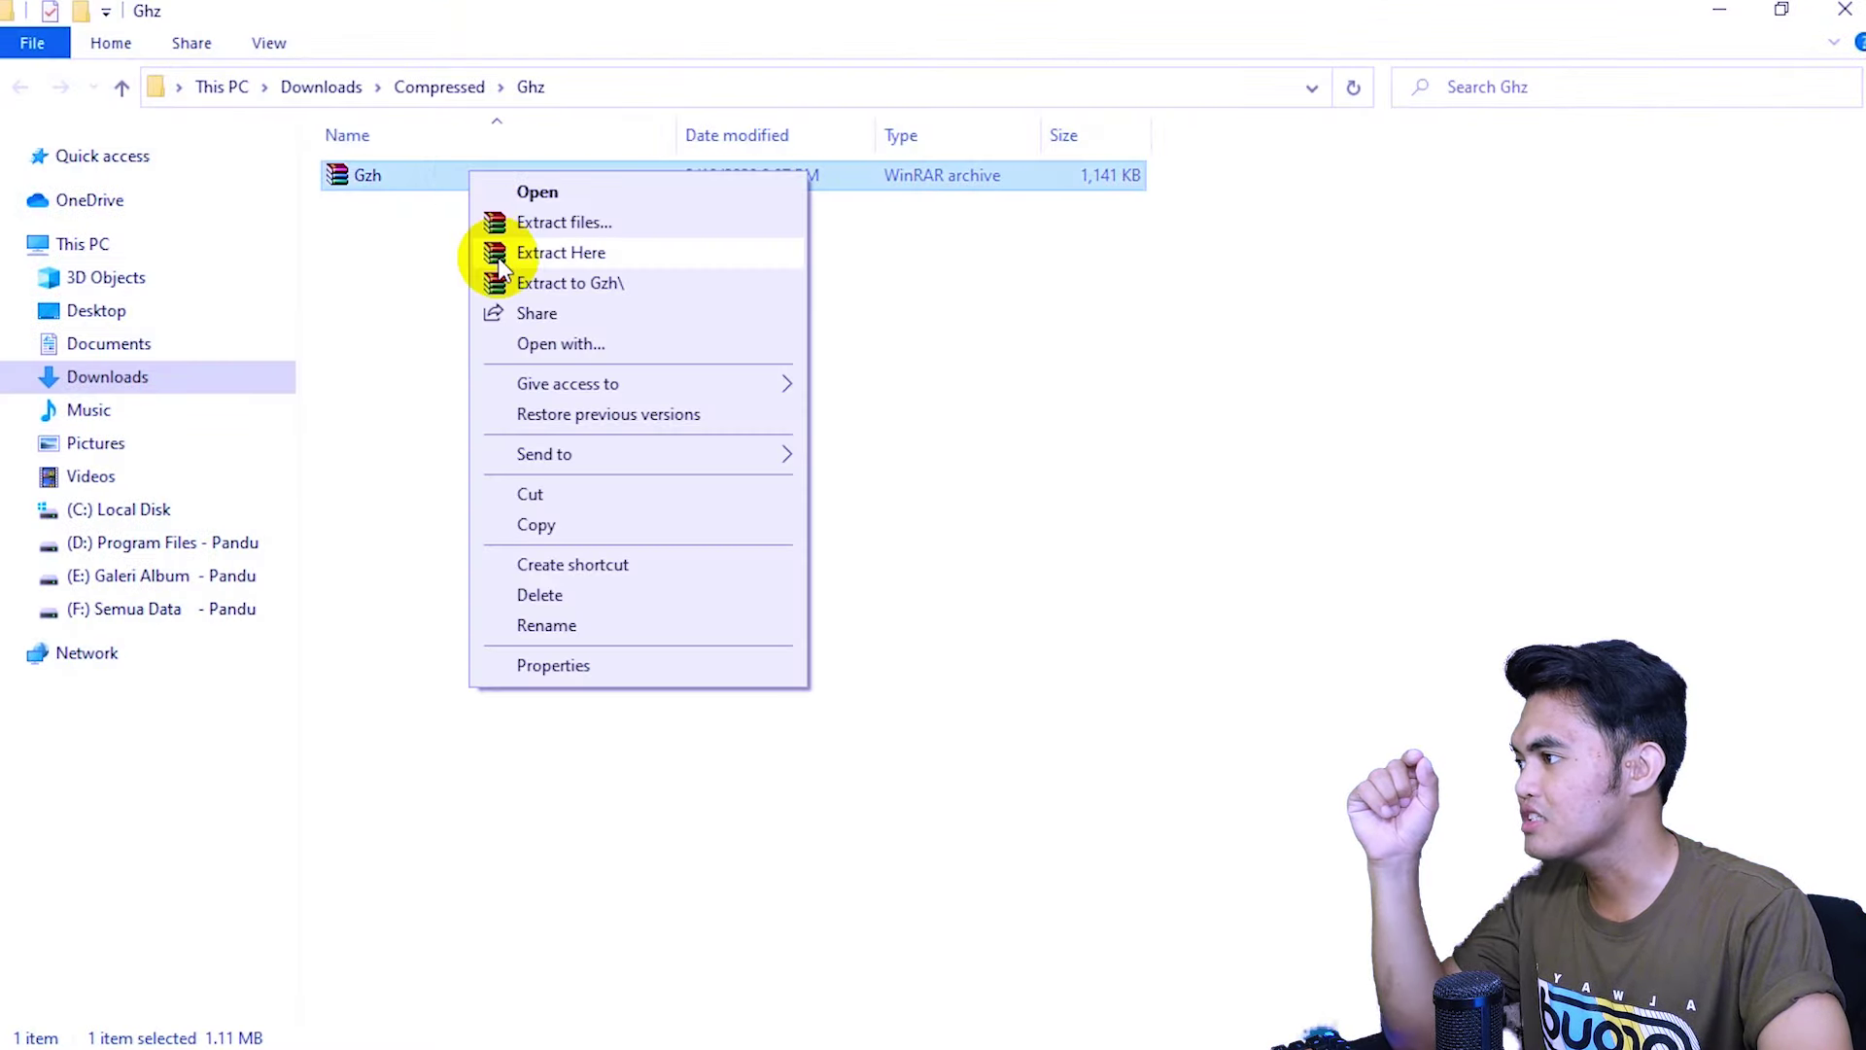
left_click(498, 259)
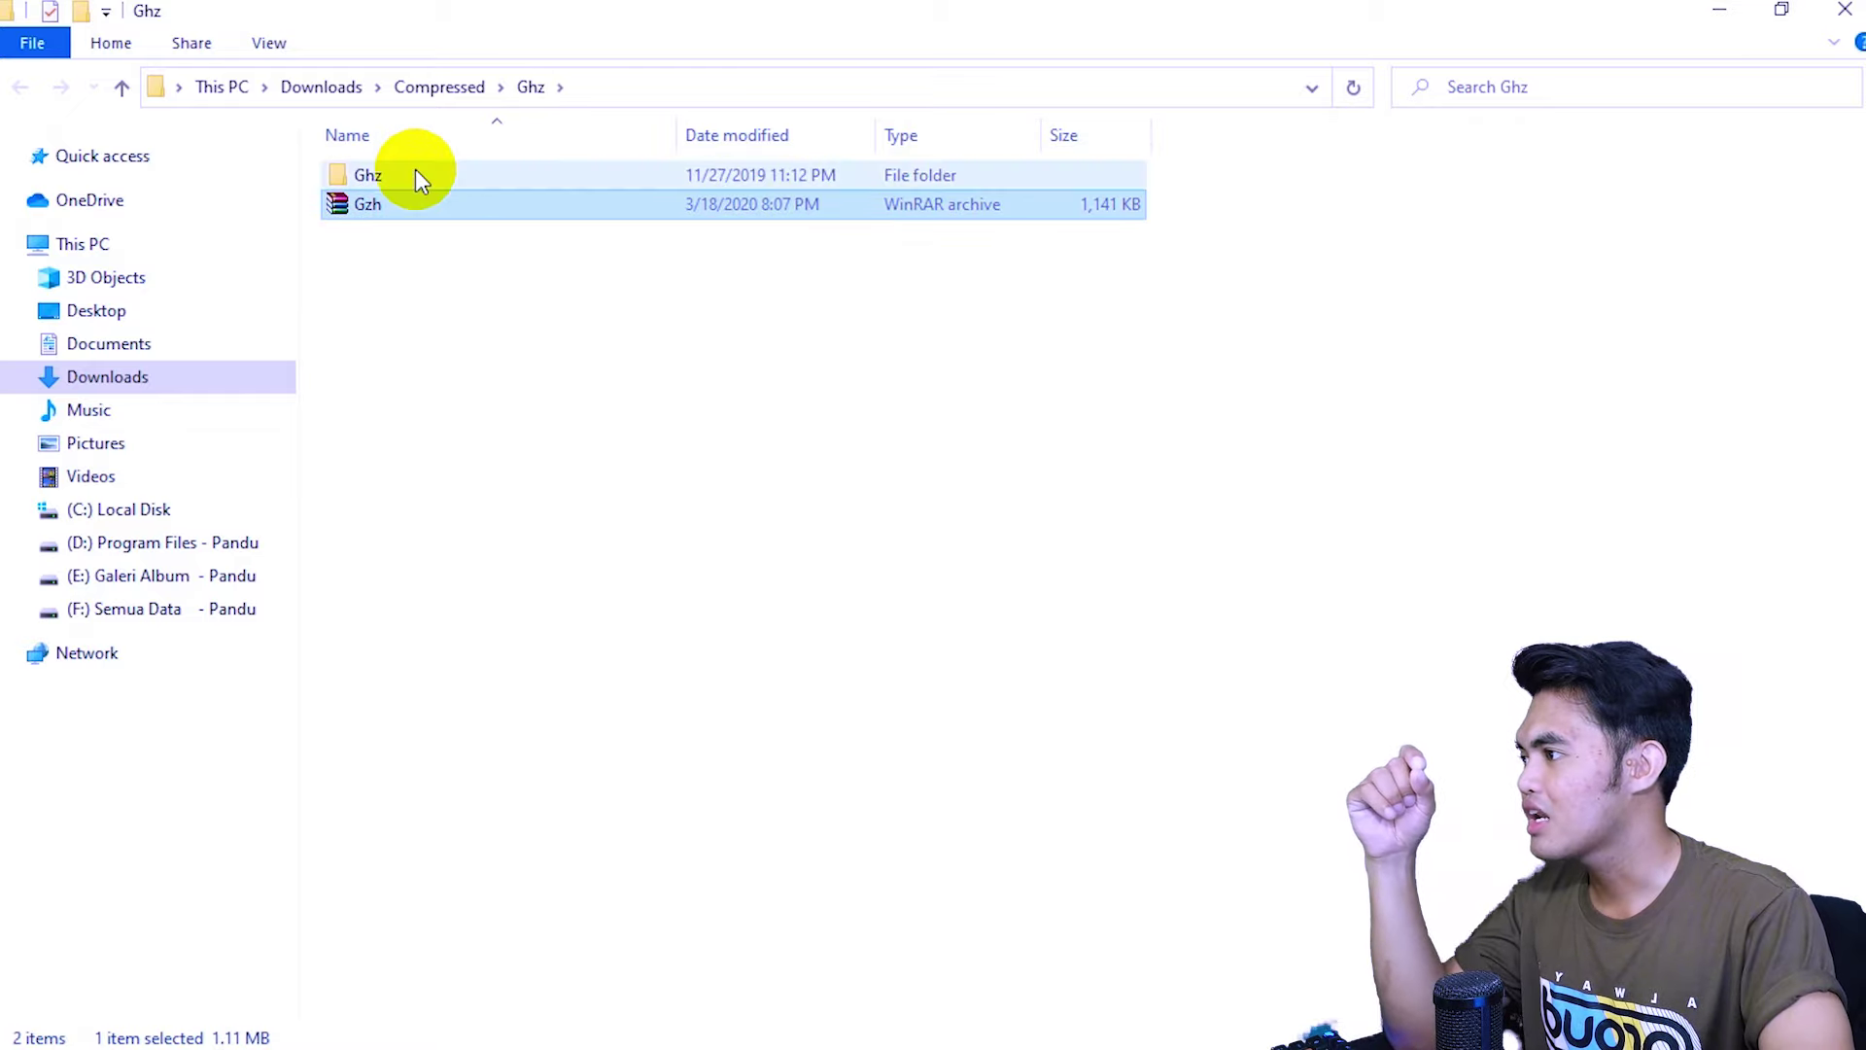
left_click(416, 175)
double_click(417, 175)
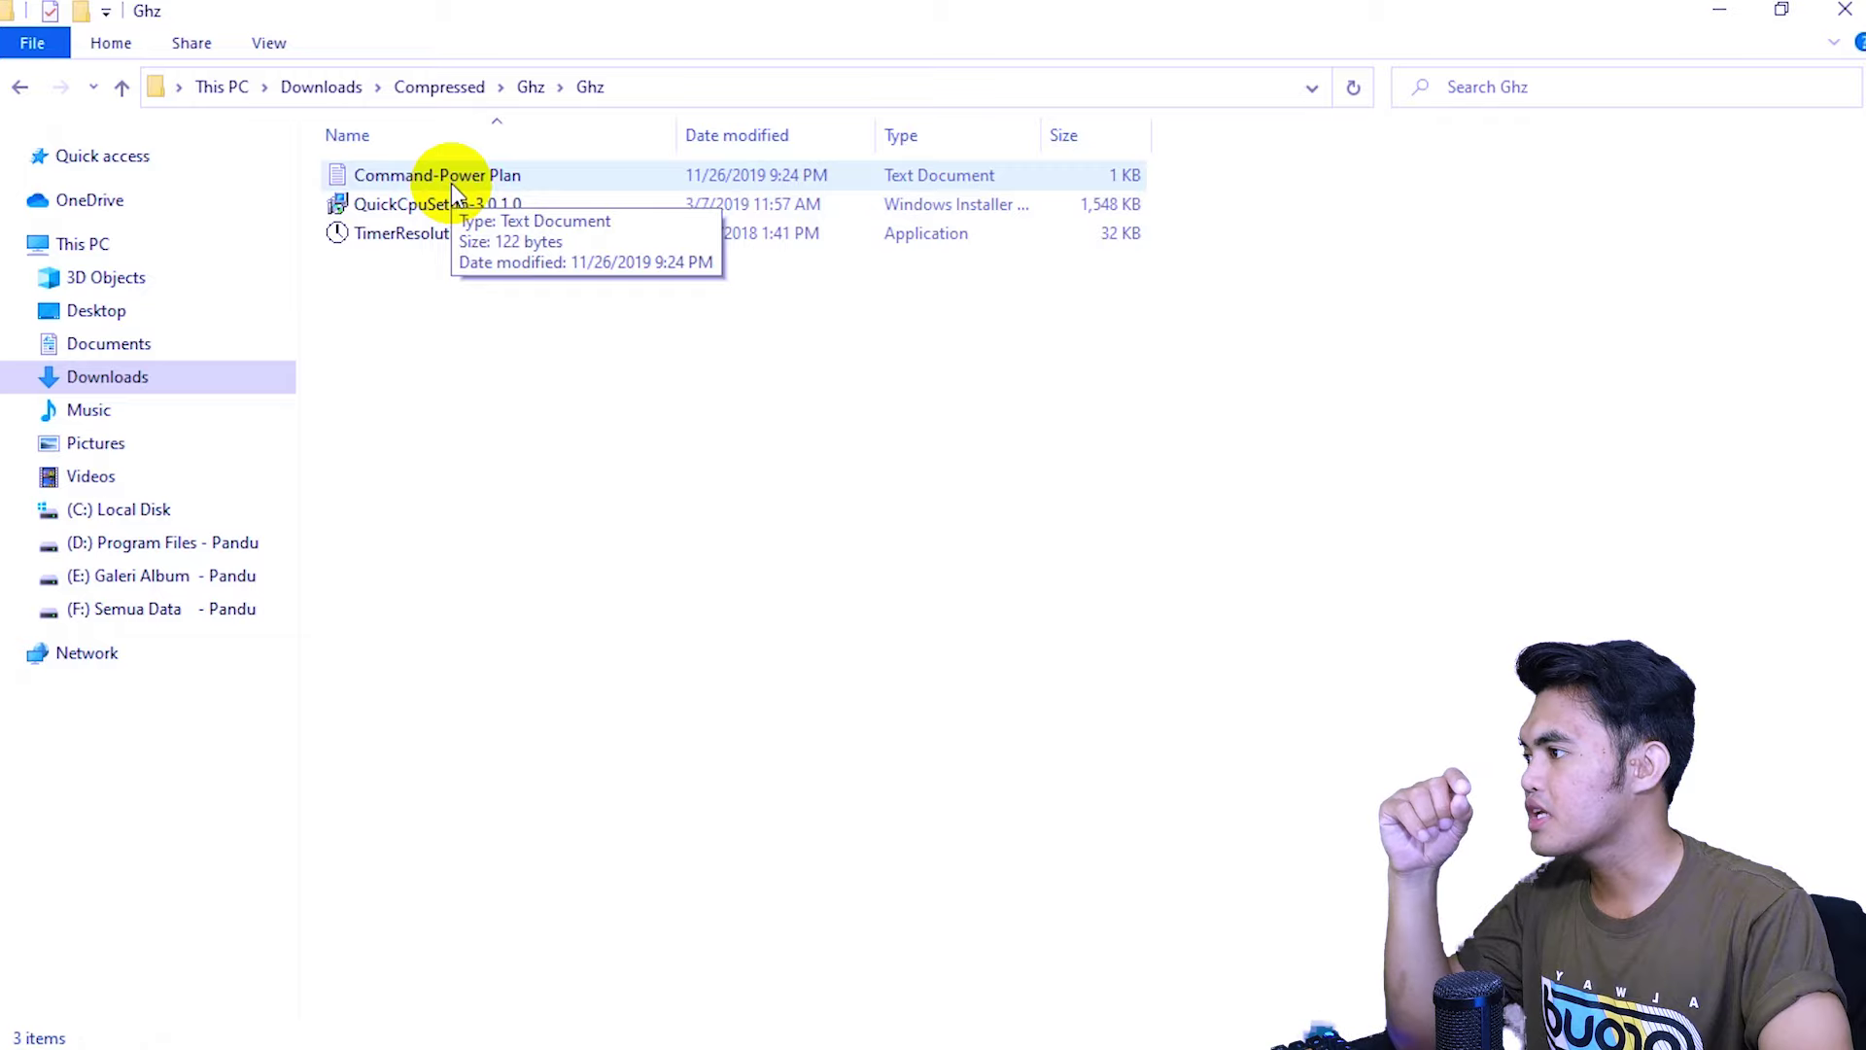
Open the Command-Power Plan text file and copy the command "powercfg -duplicatescheme e9a42b02-d5df-448d-aa00-03f14749eb61"
double_click(452, 184)
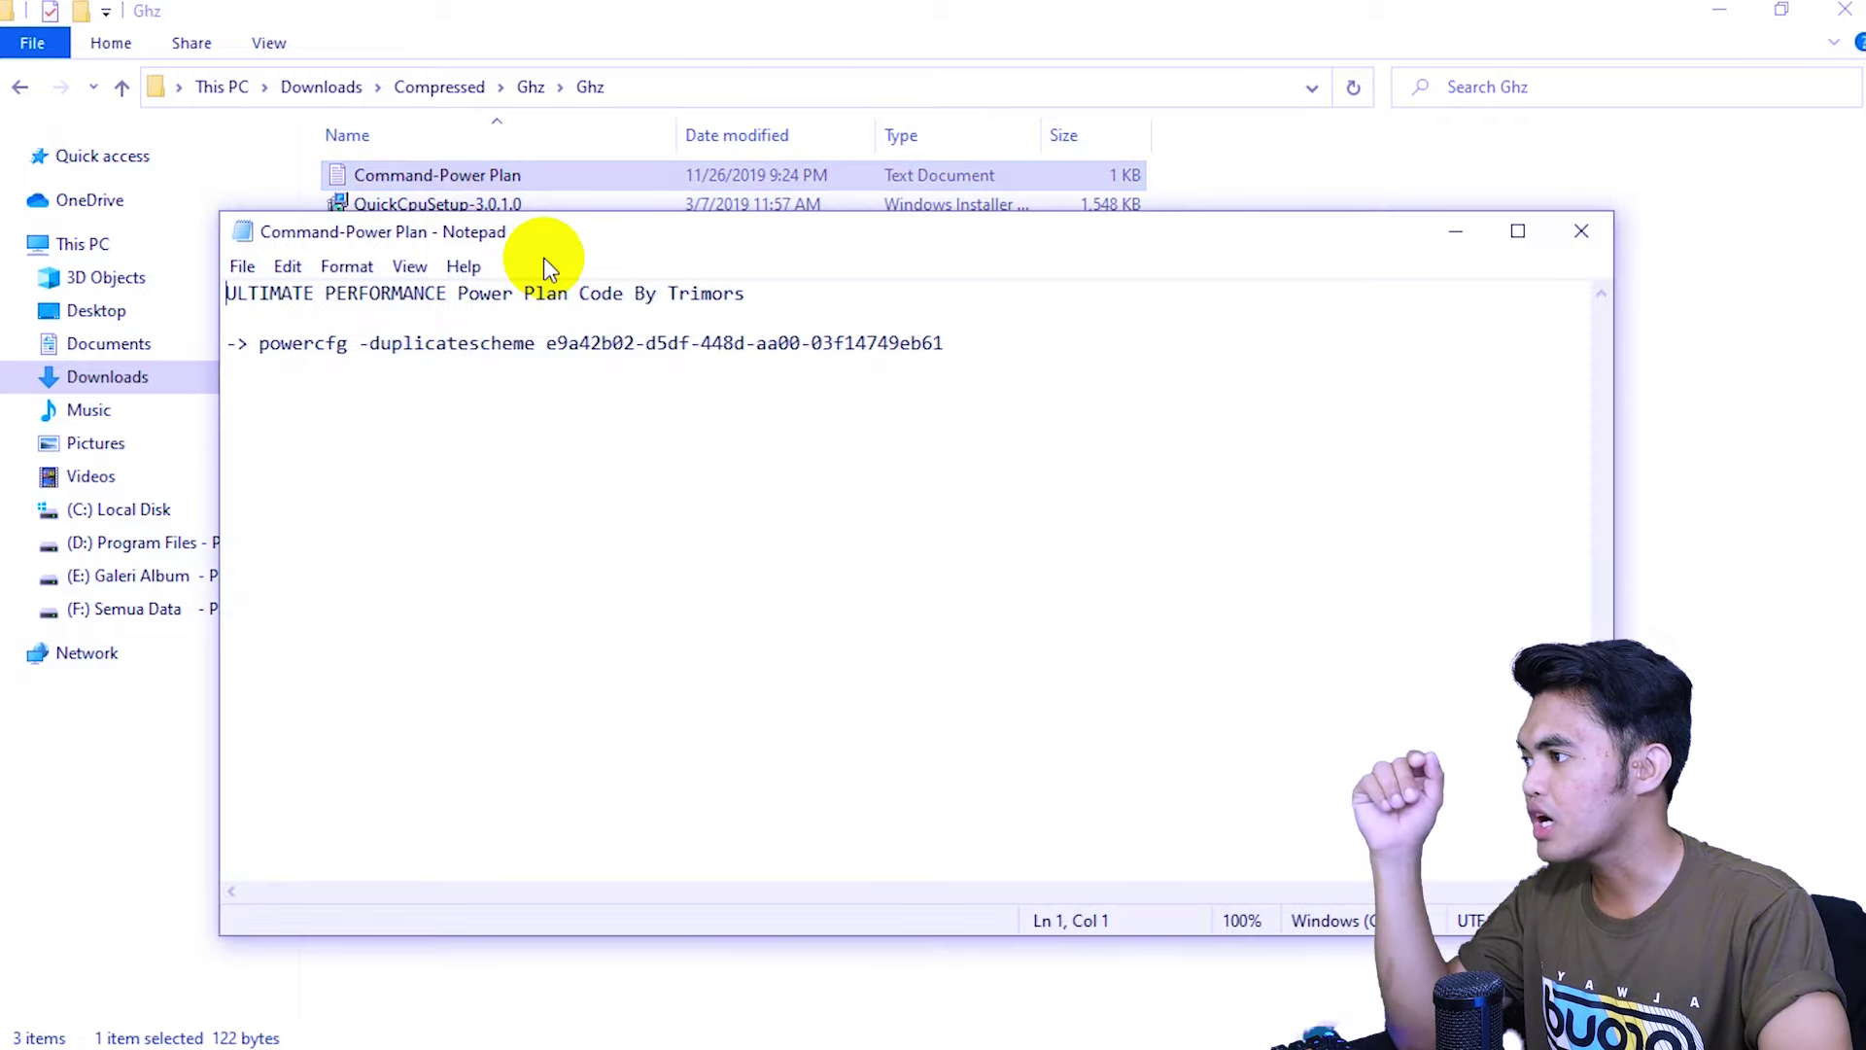
left_click_drag(1002, 353, 270, 350)
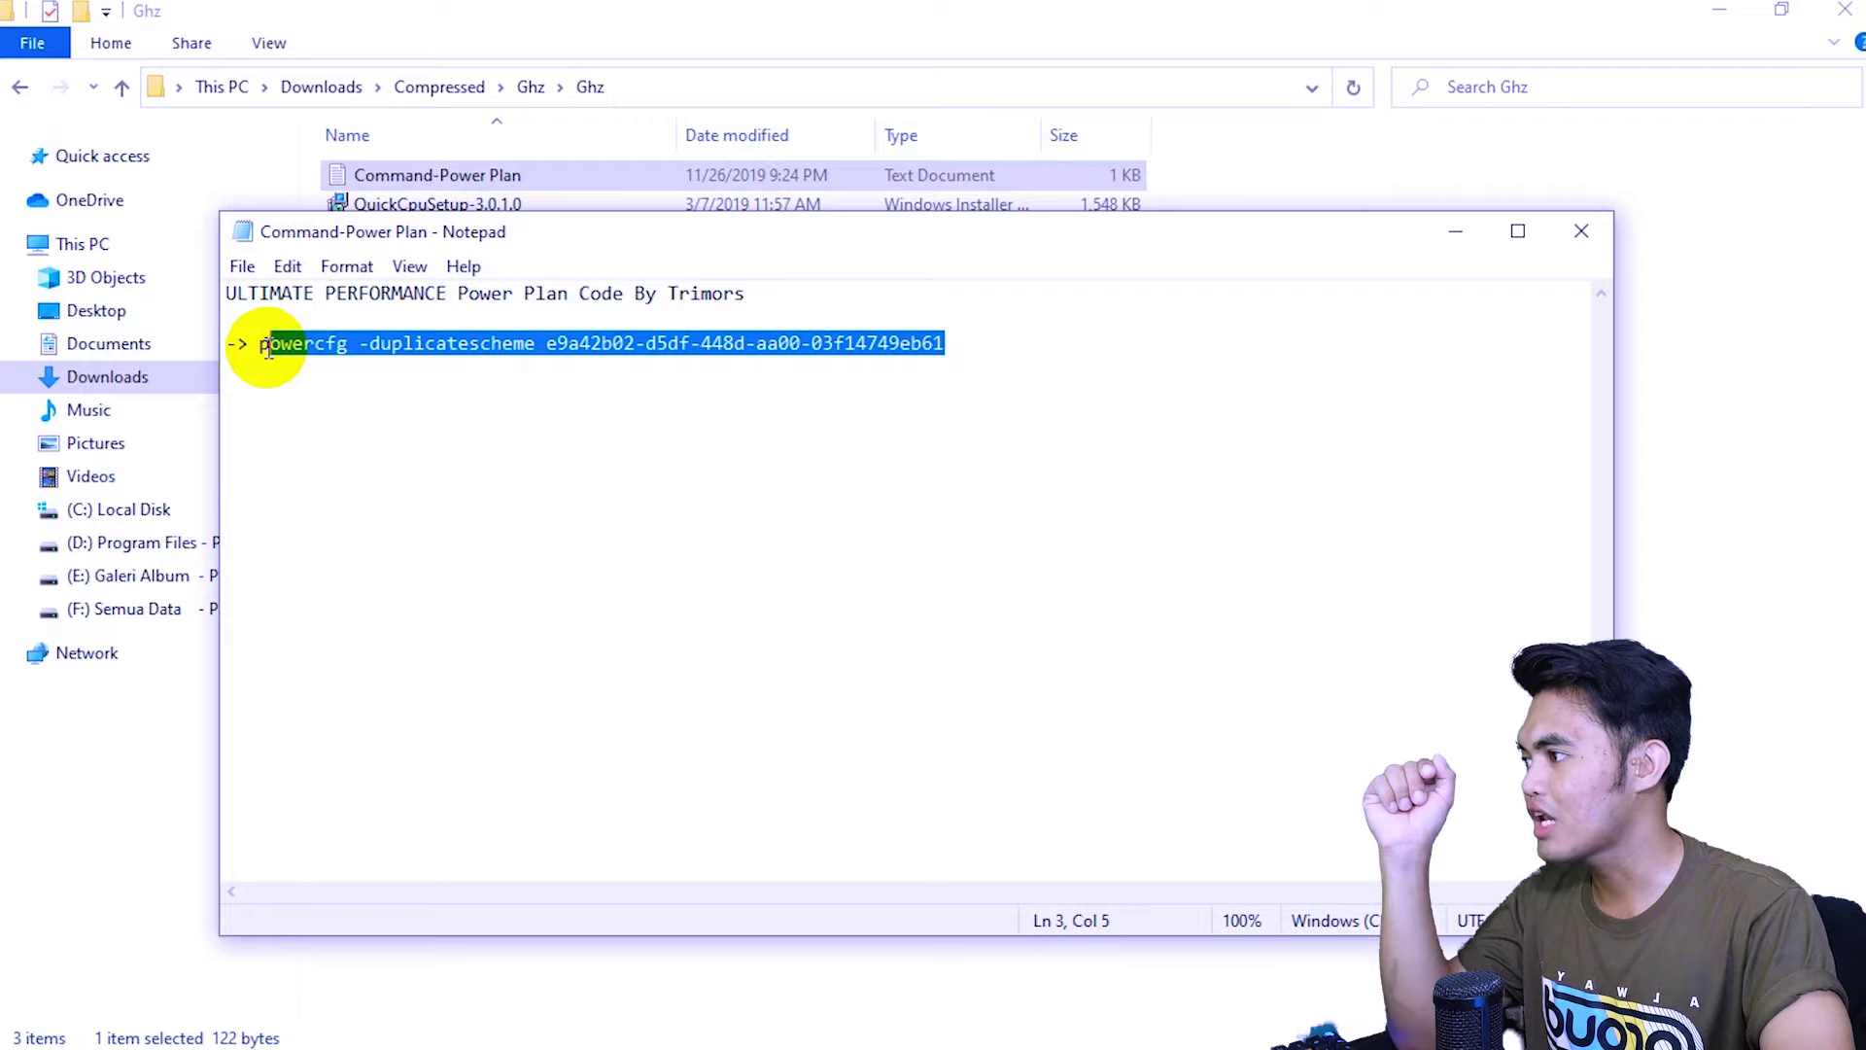
right_click(363, 354)
left_click(430, 431)
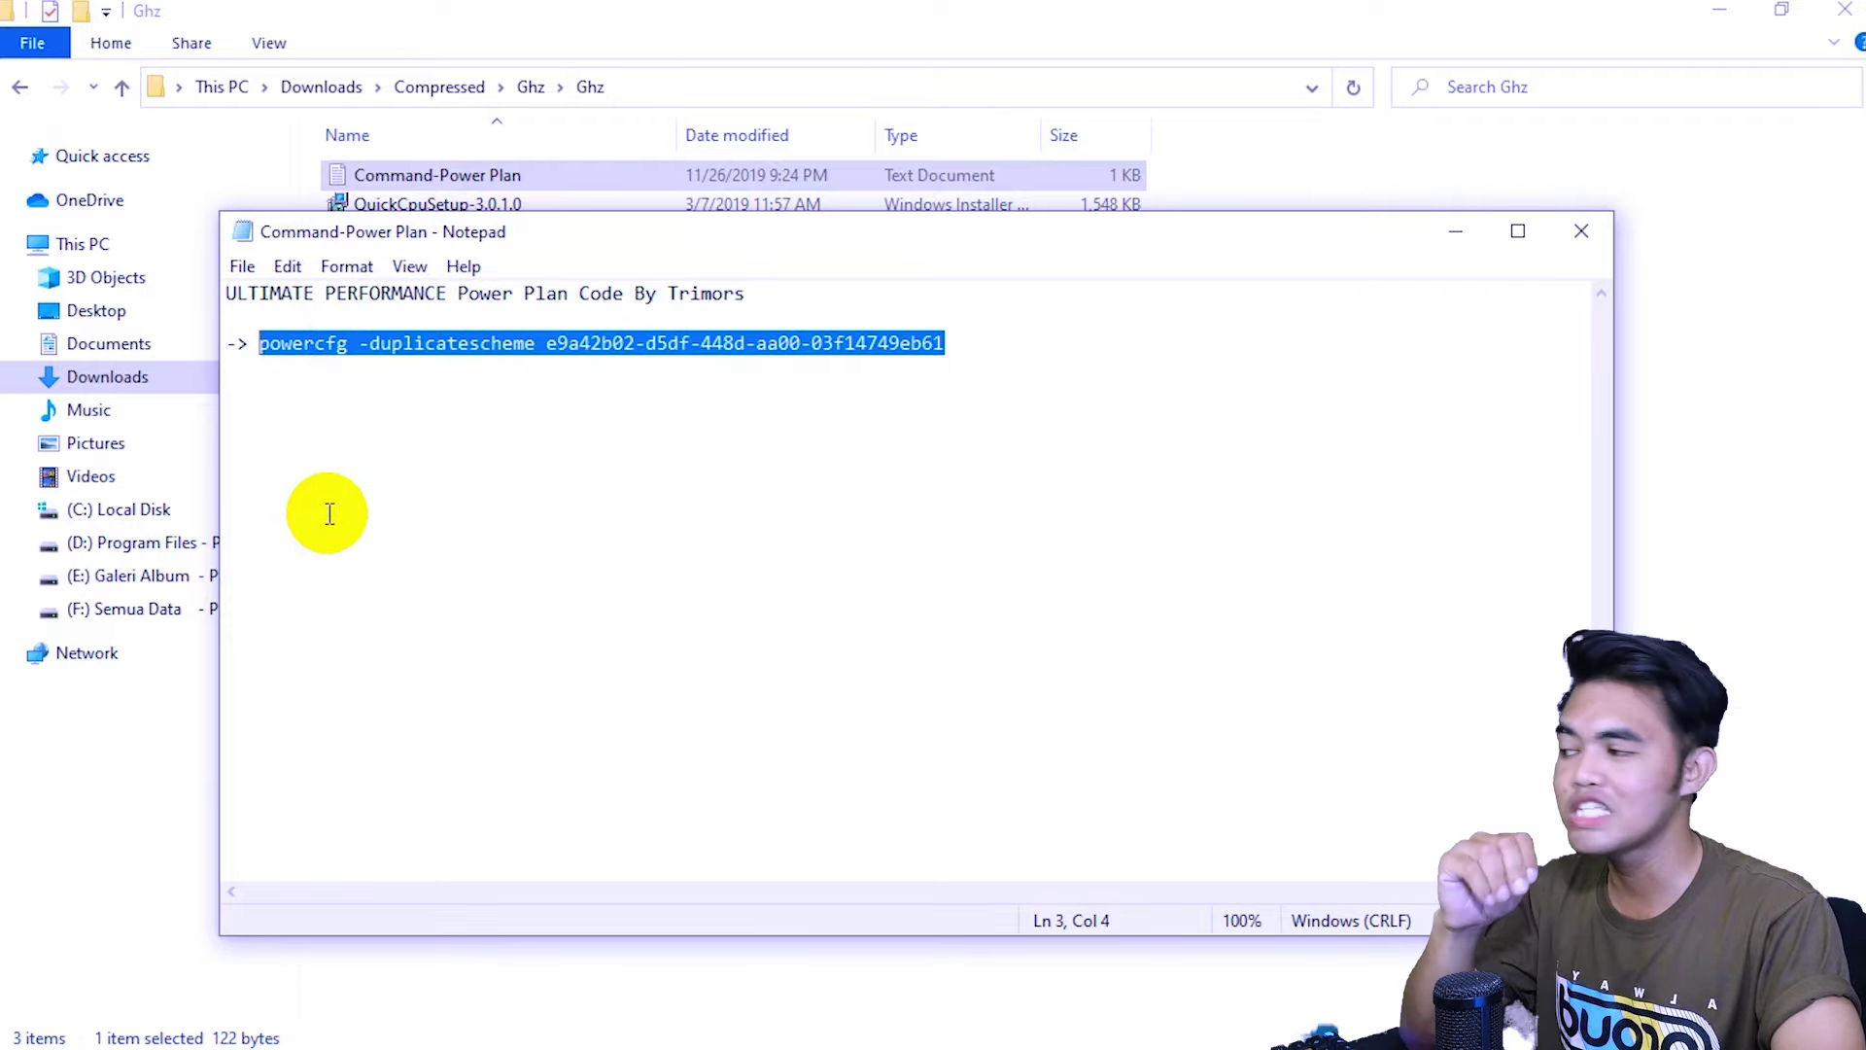
Open Command Prompt and run the copied "powercfg -duplicatescheme e9a42b02-d5df-448d-aa00-03f14749eb61" command
left_click(18, 1032)
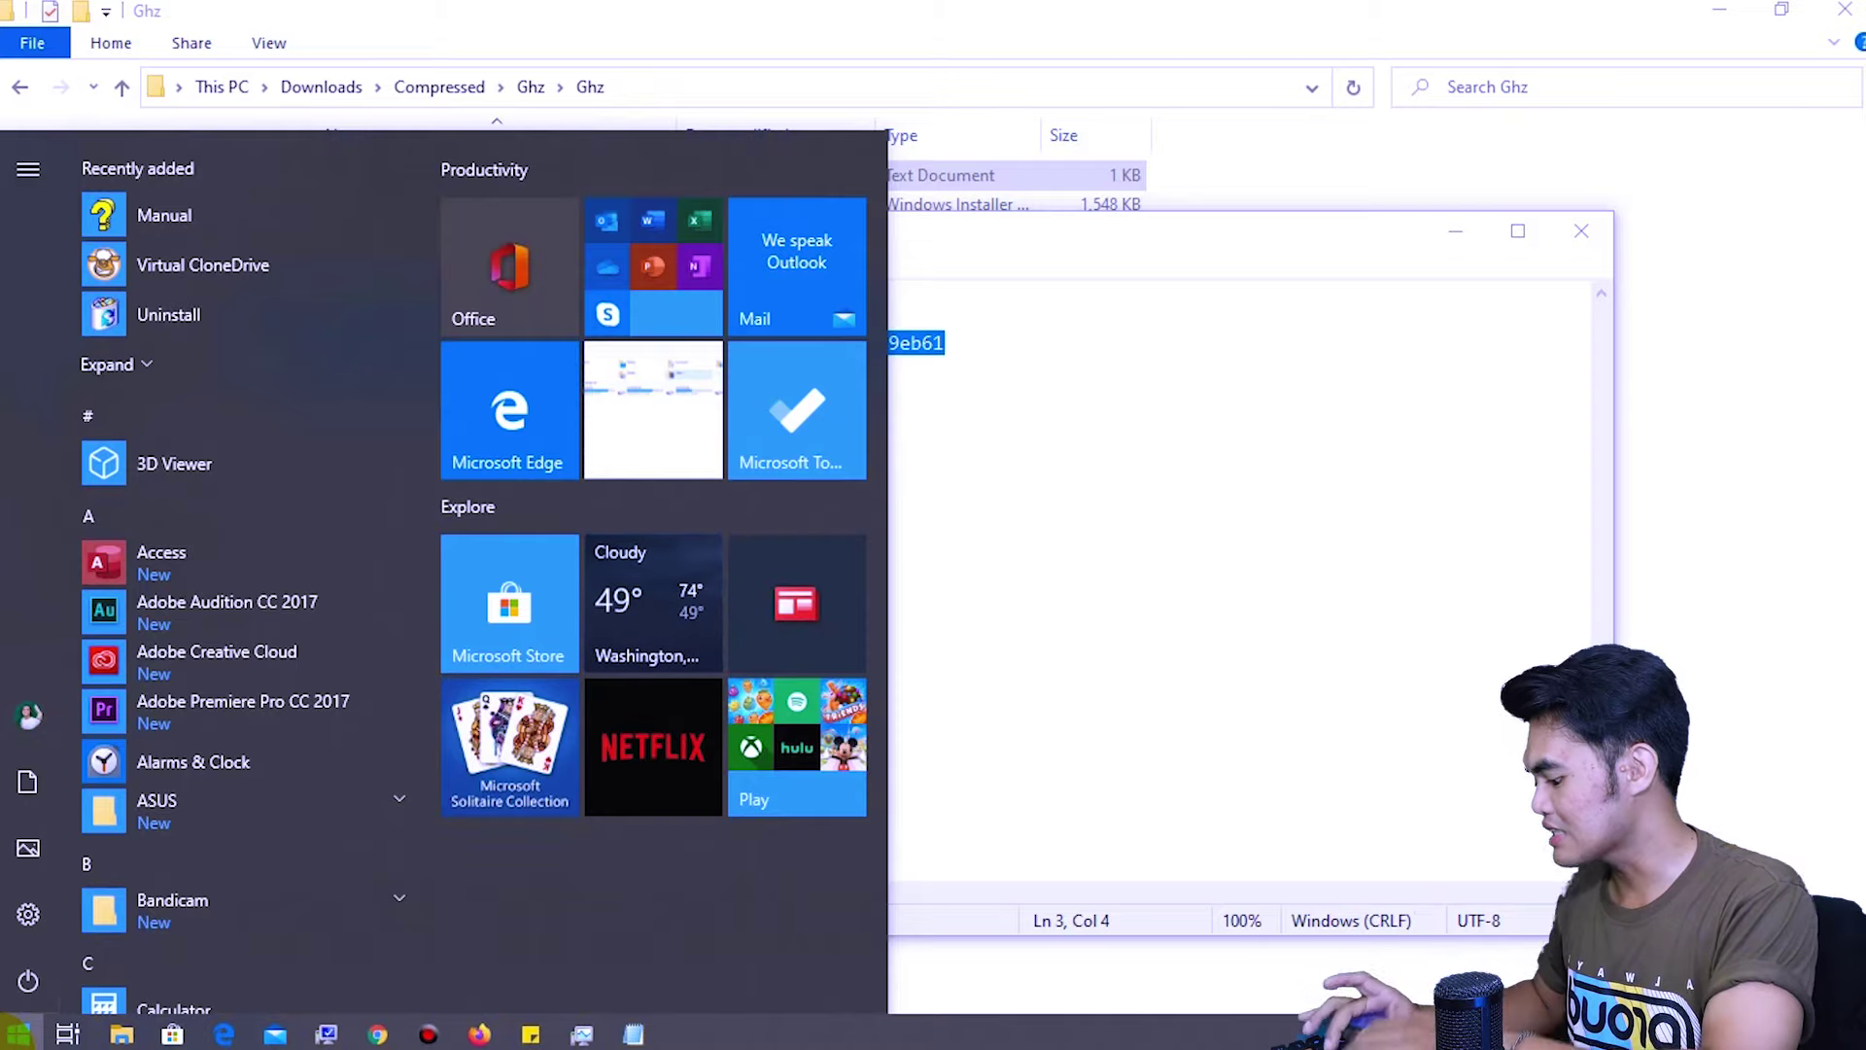
type("cmd")
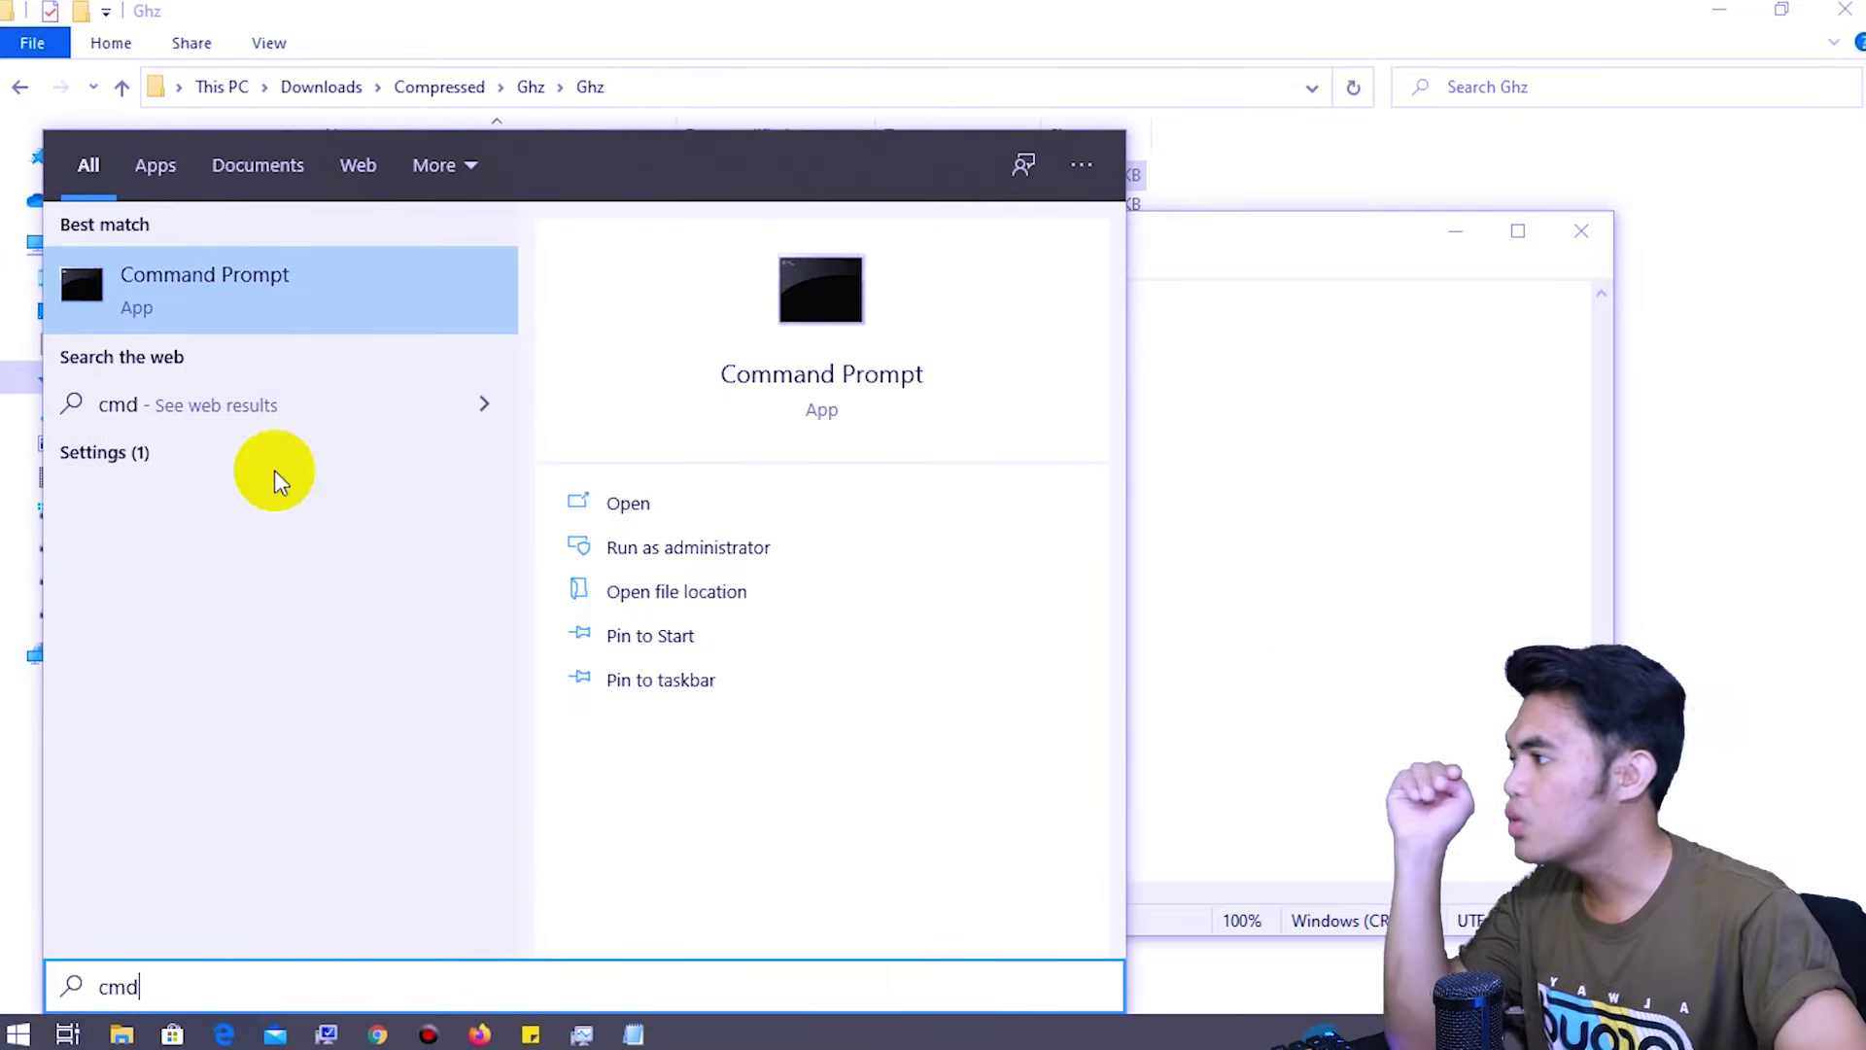
left_click(218, 297)
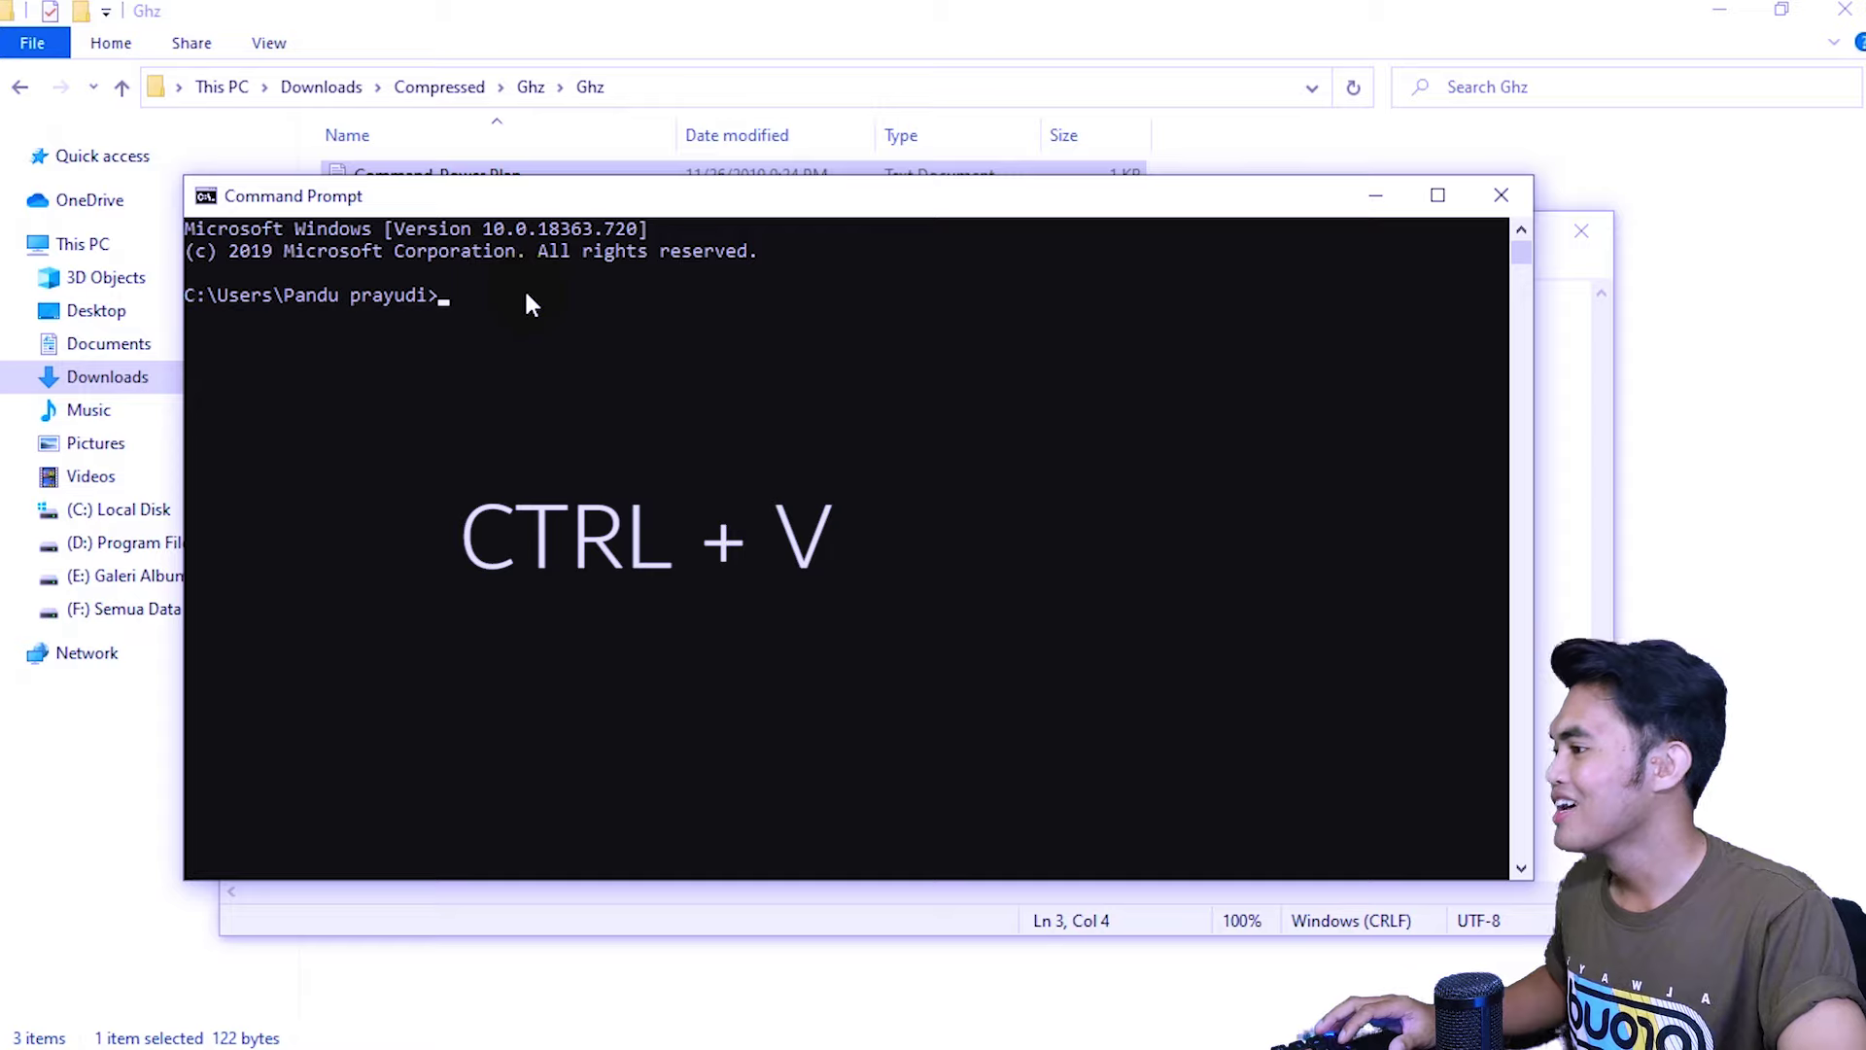
key("ctrl+v")
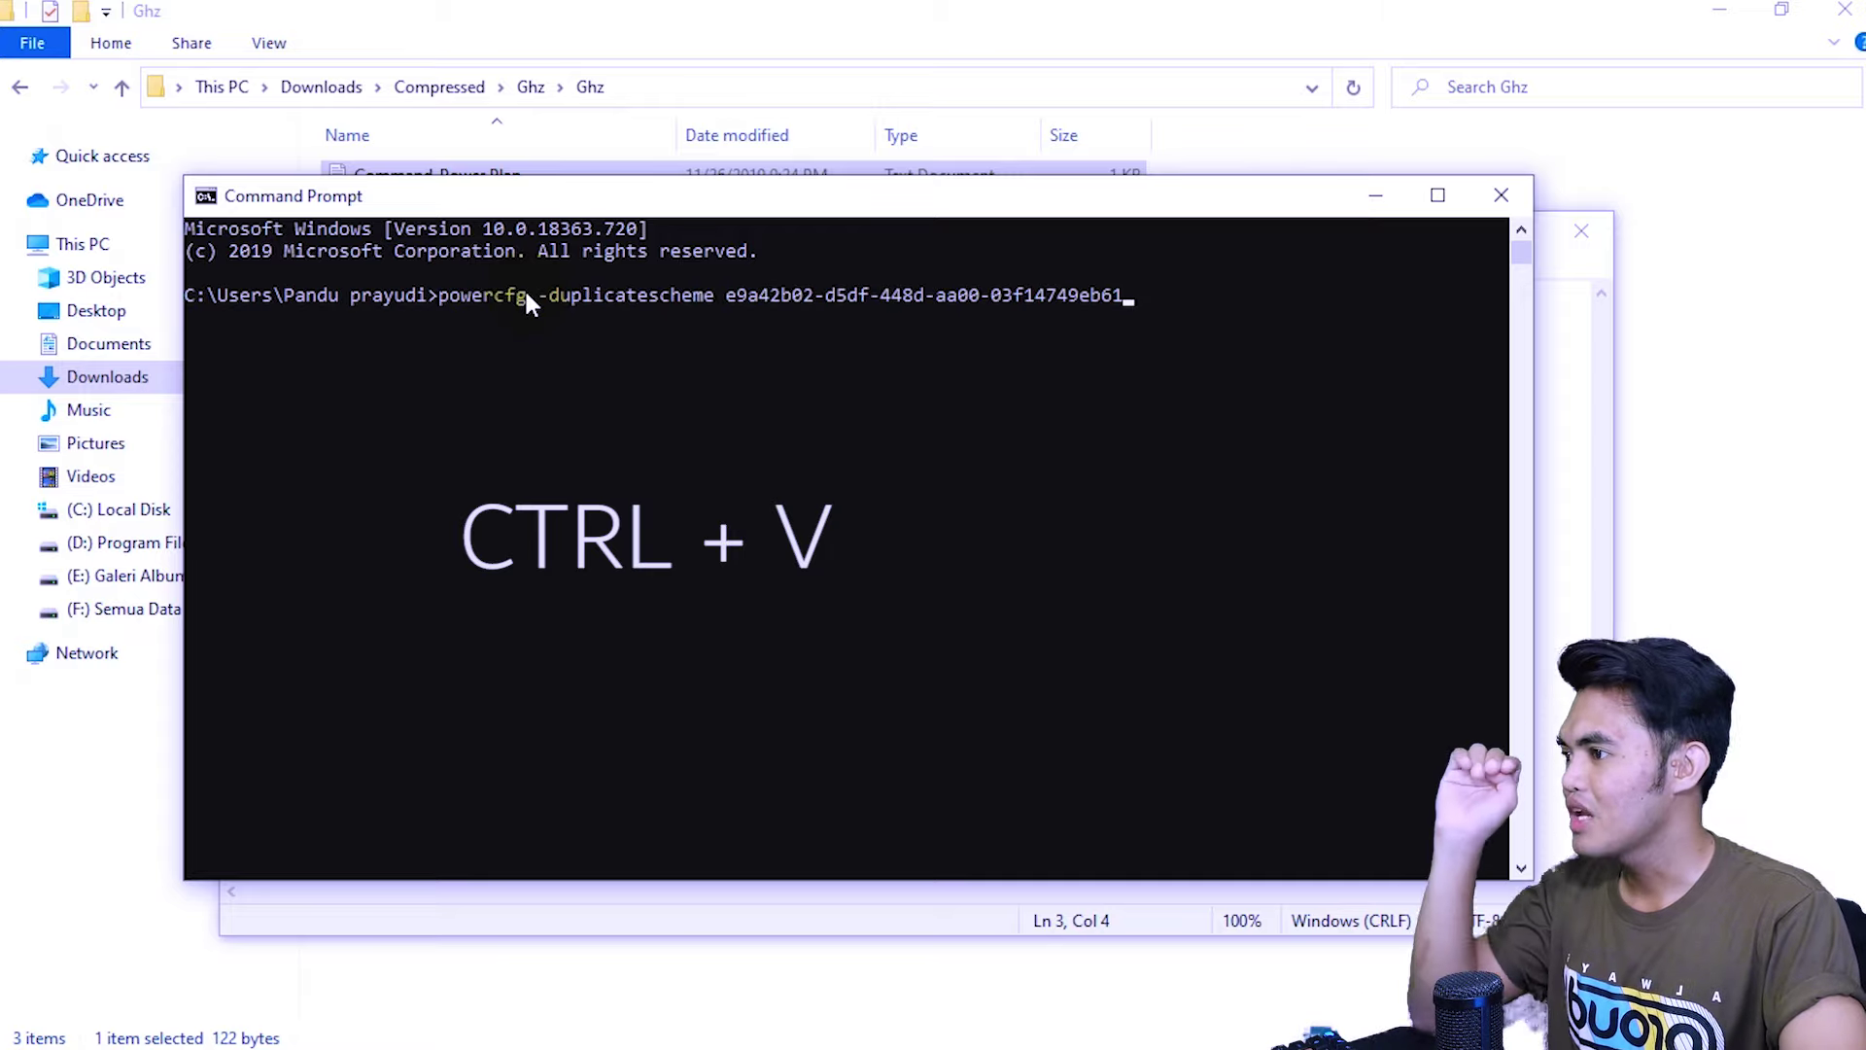
key("Return")
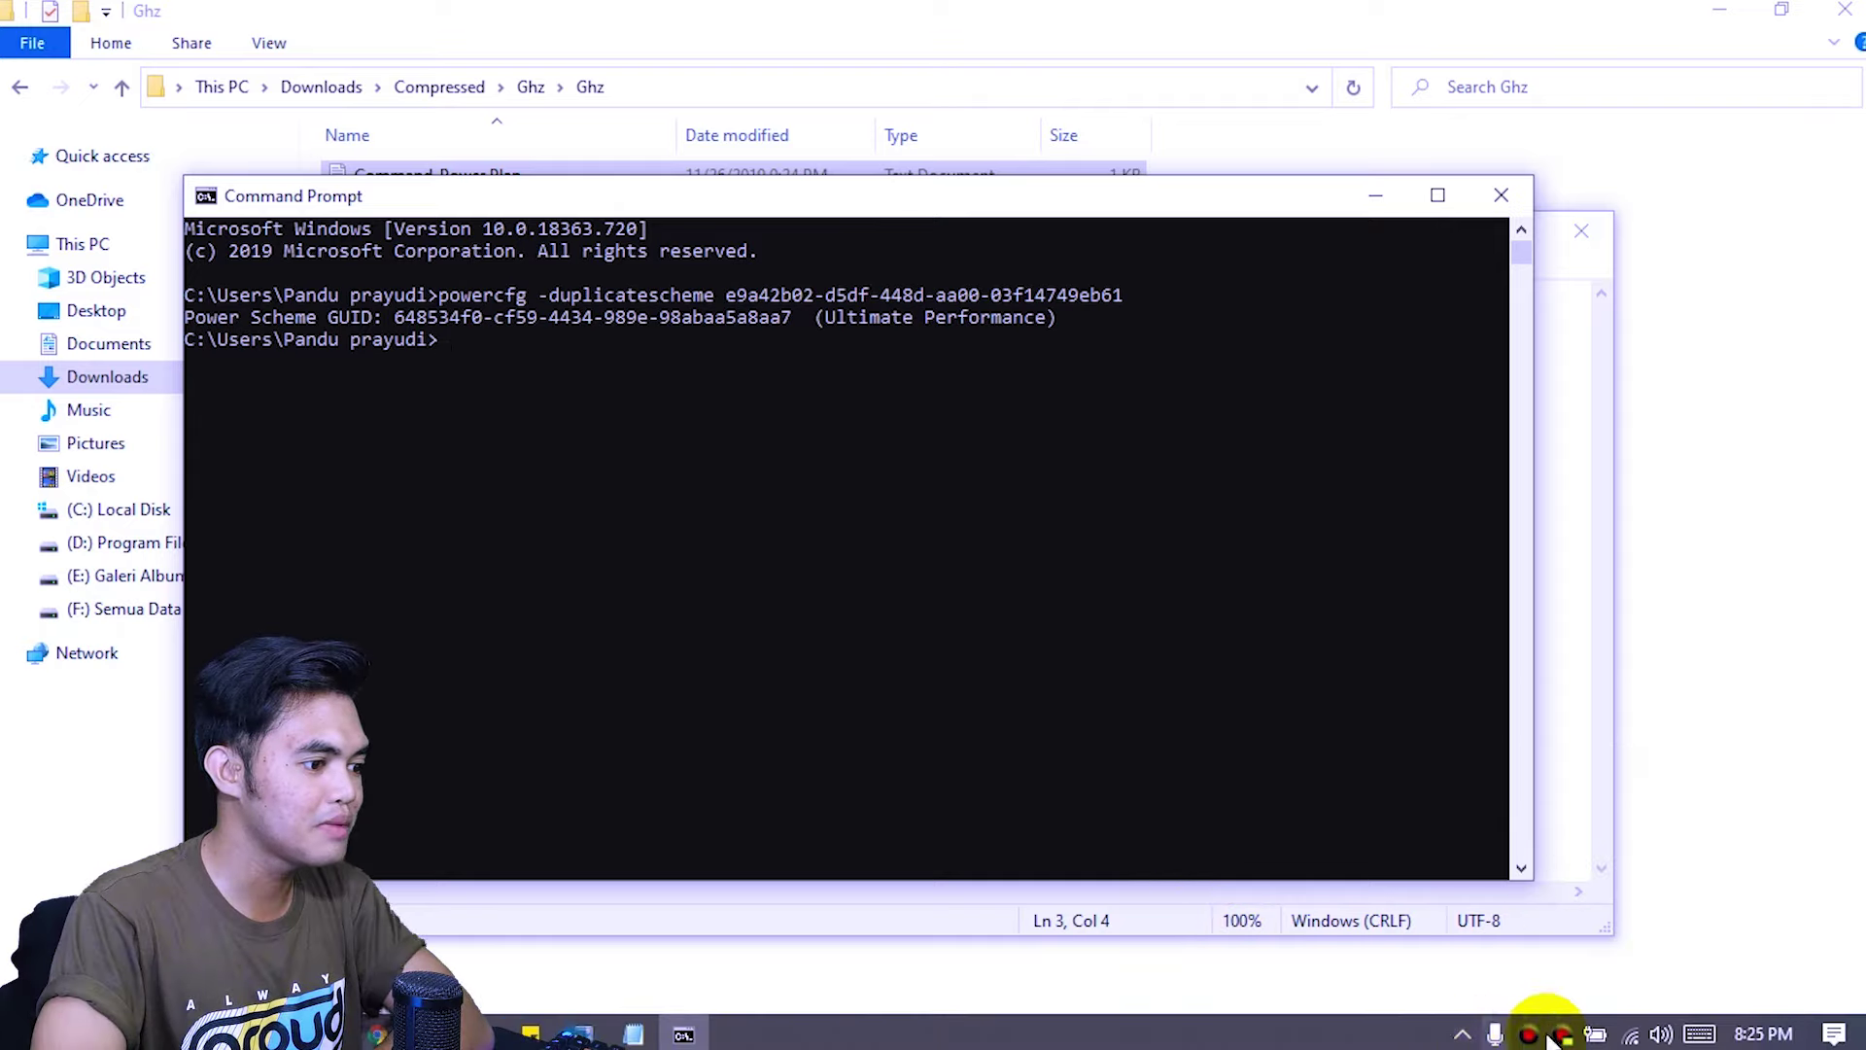
Open the Windows Power Options and activate the Ultimate Performance plan listed under the additional plans
right_click(1597, 1036)
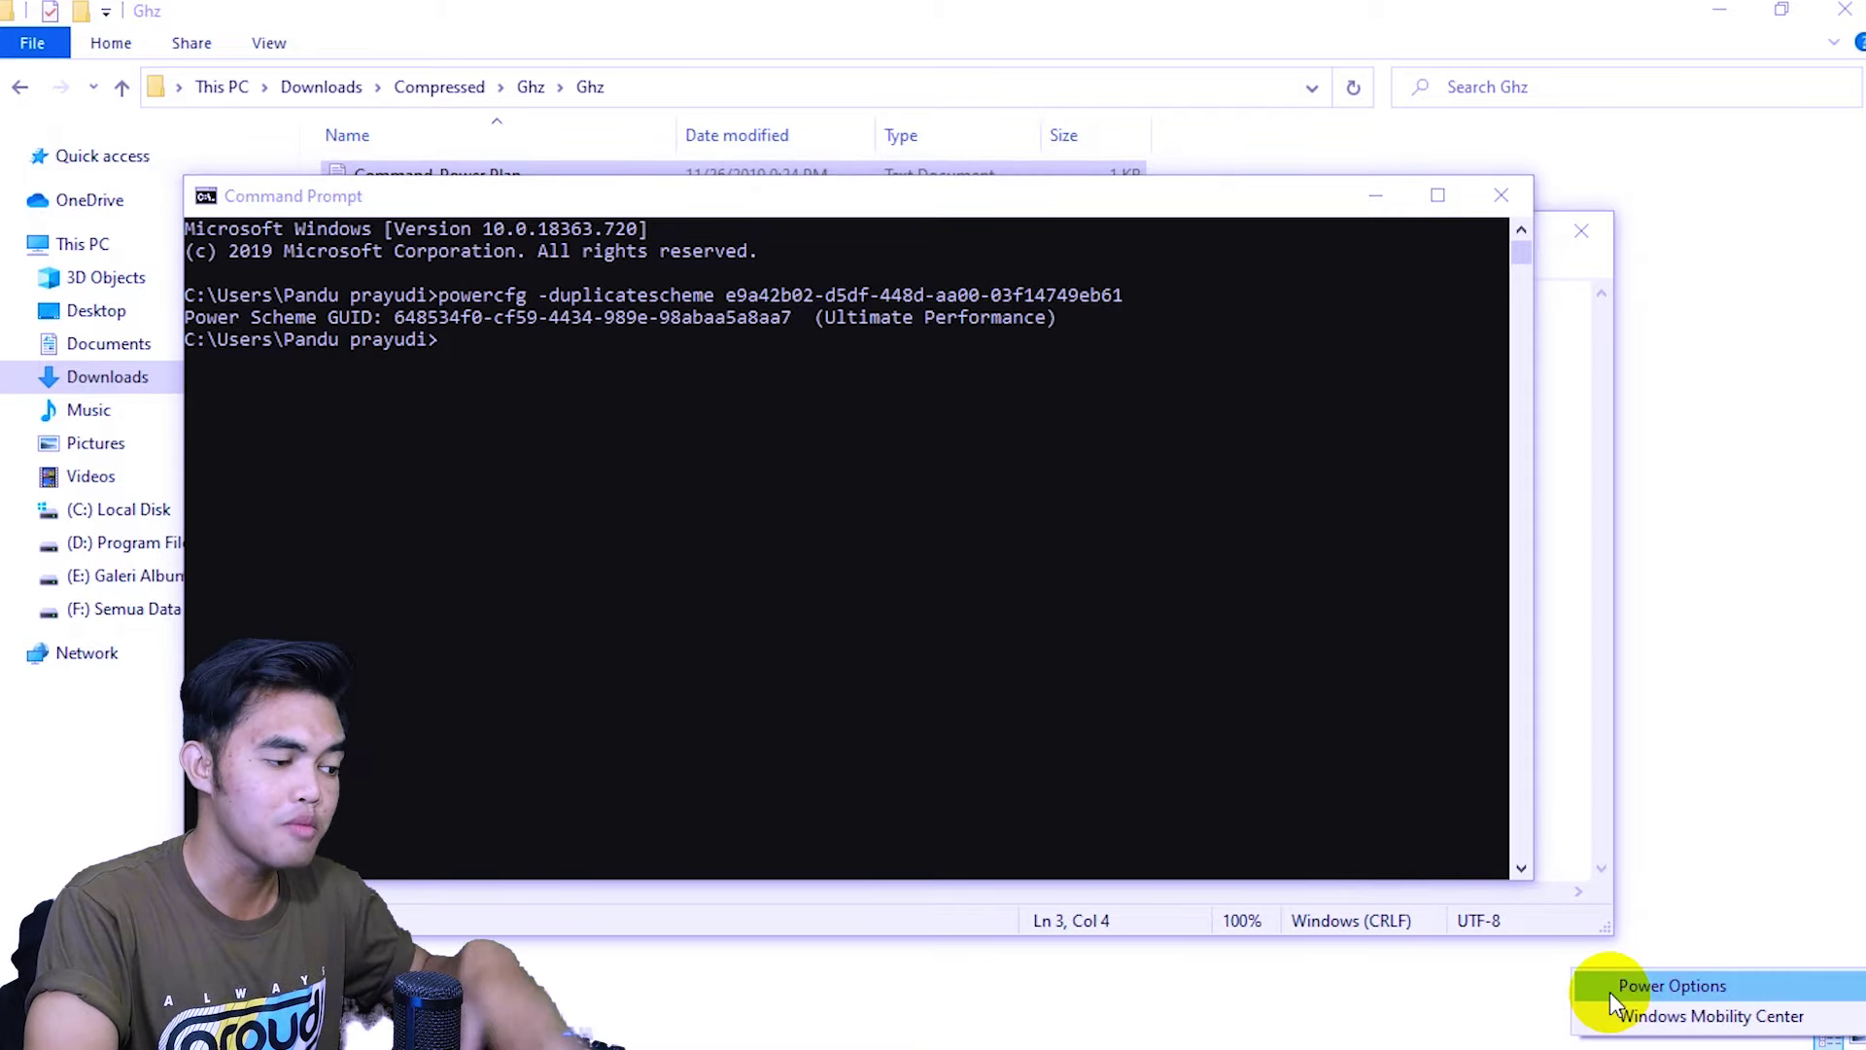
left_click(1611, 987)
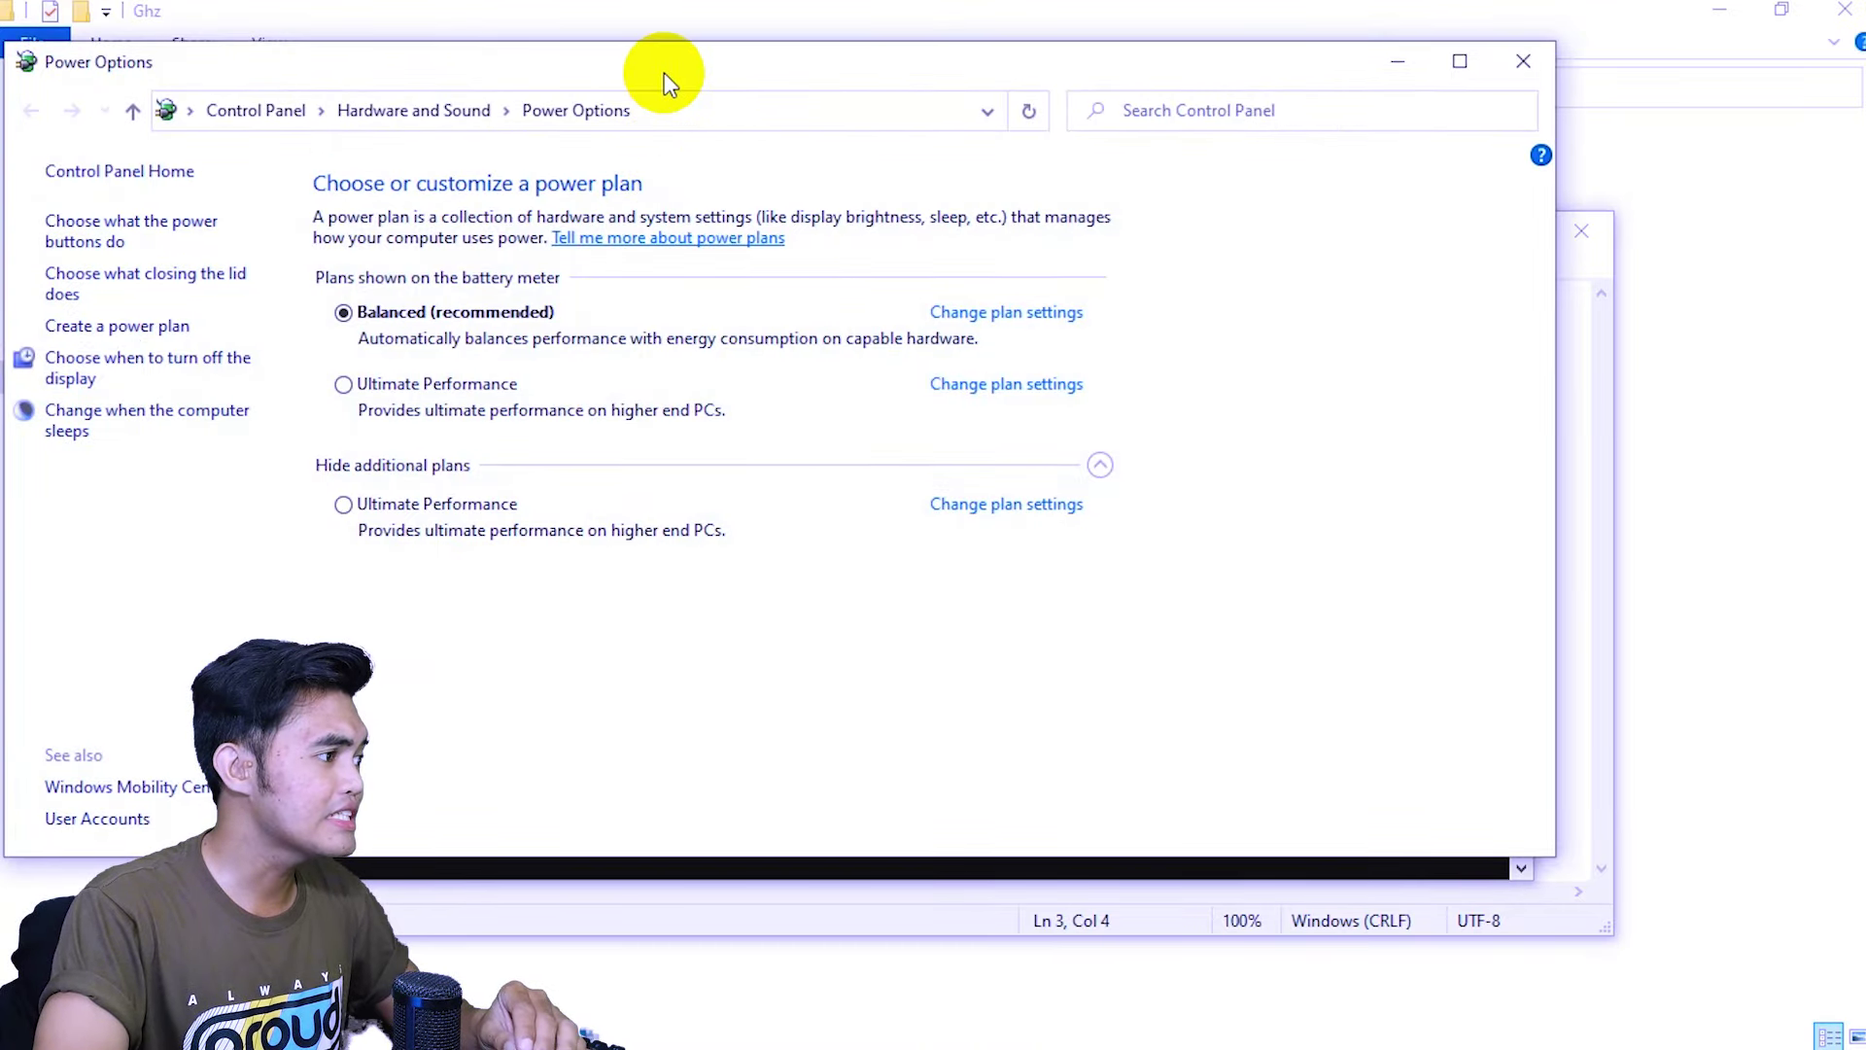
left_click_drag(663, 72, 992, 55)
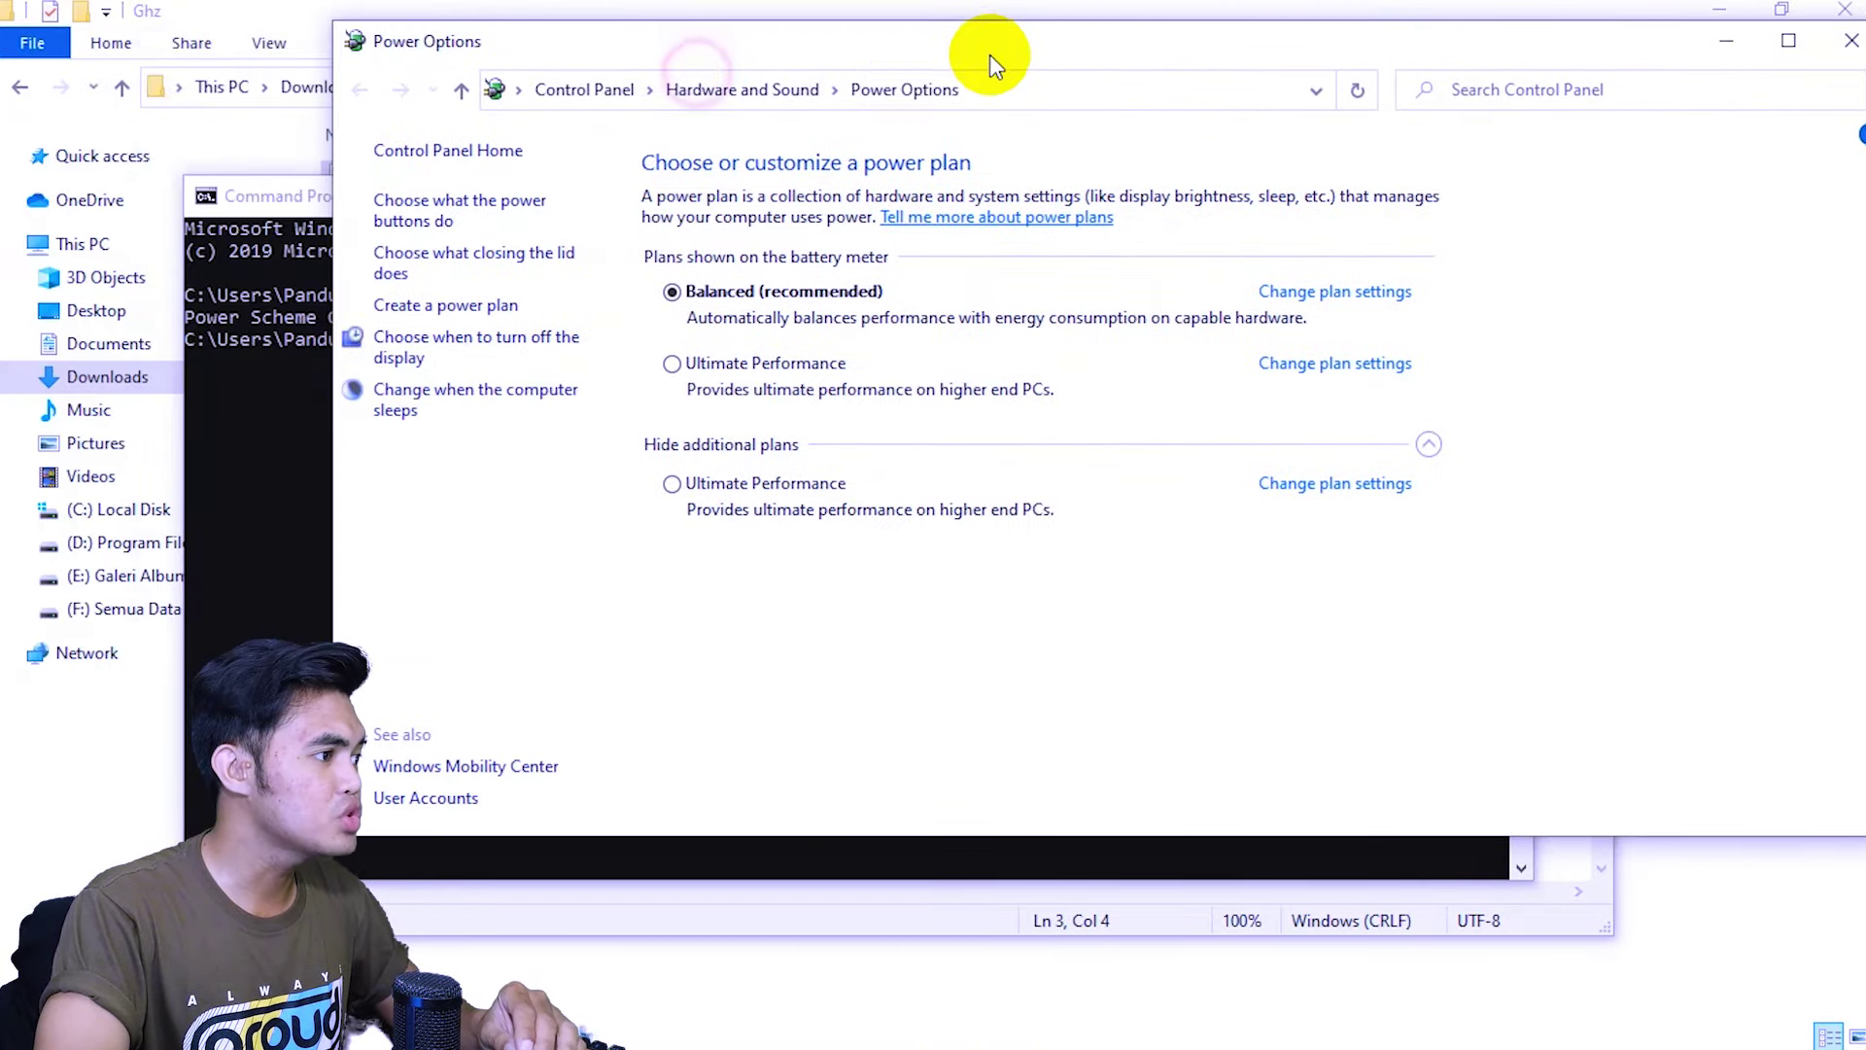
left_click(673, 485)
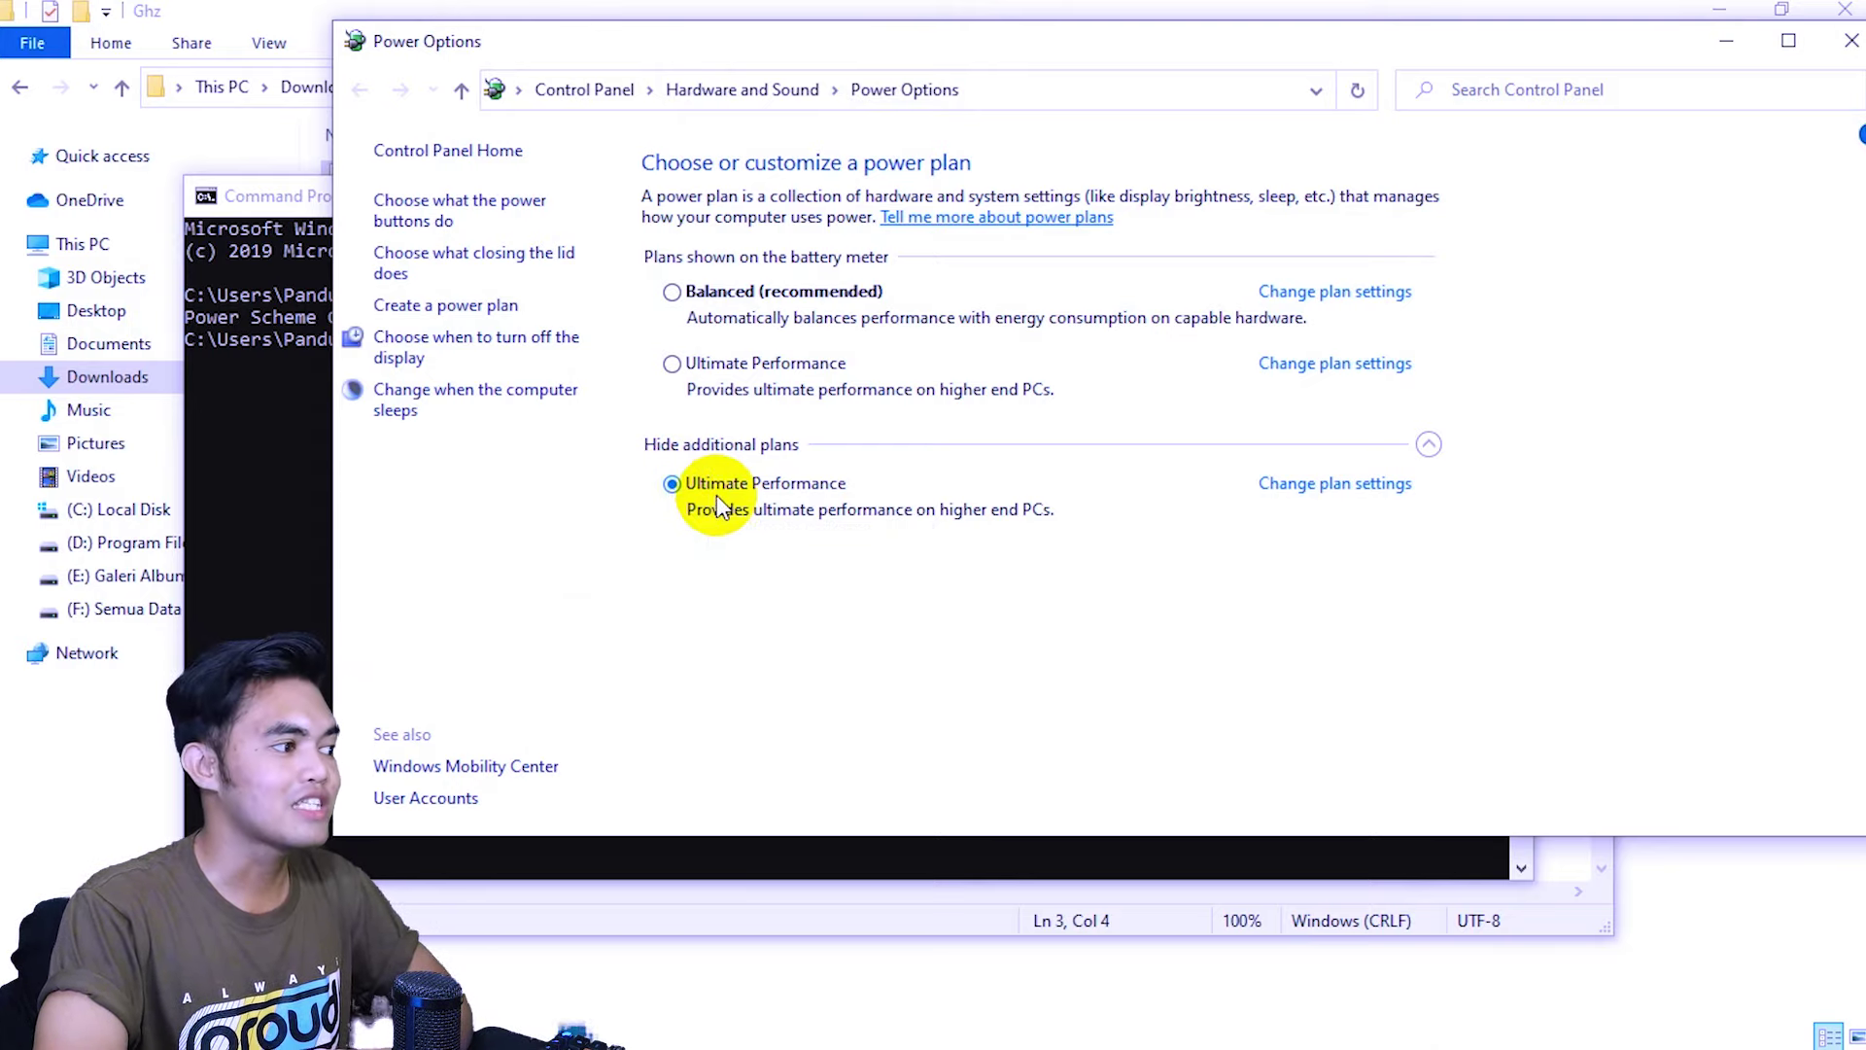
Open the advanced power settings of the active Ultimate Performance plan and expand Processor power management
left_click(1354, 491)
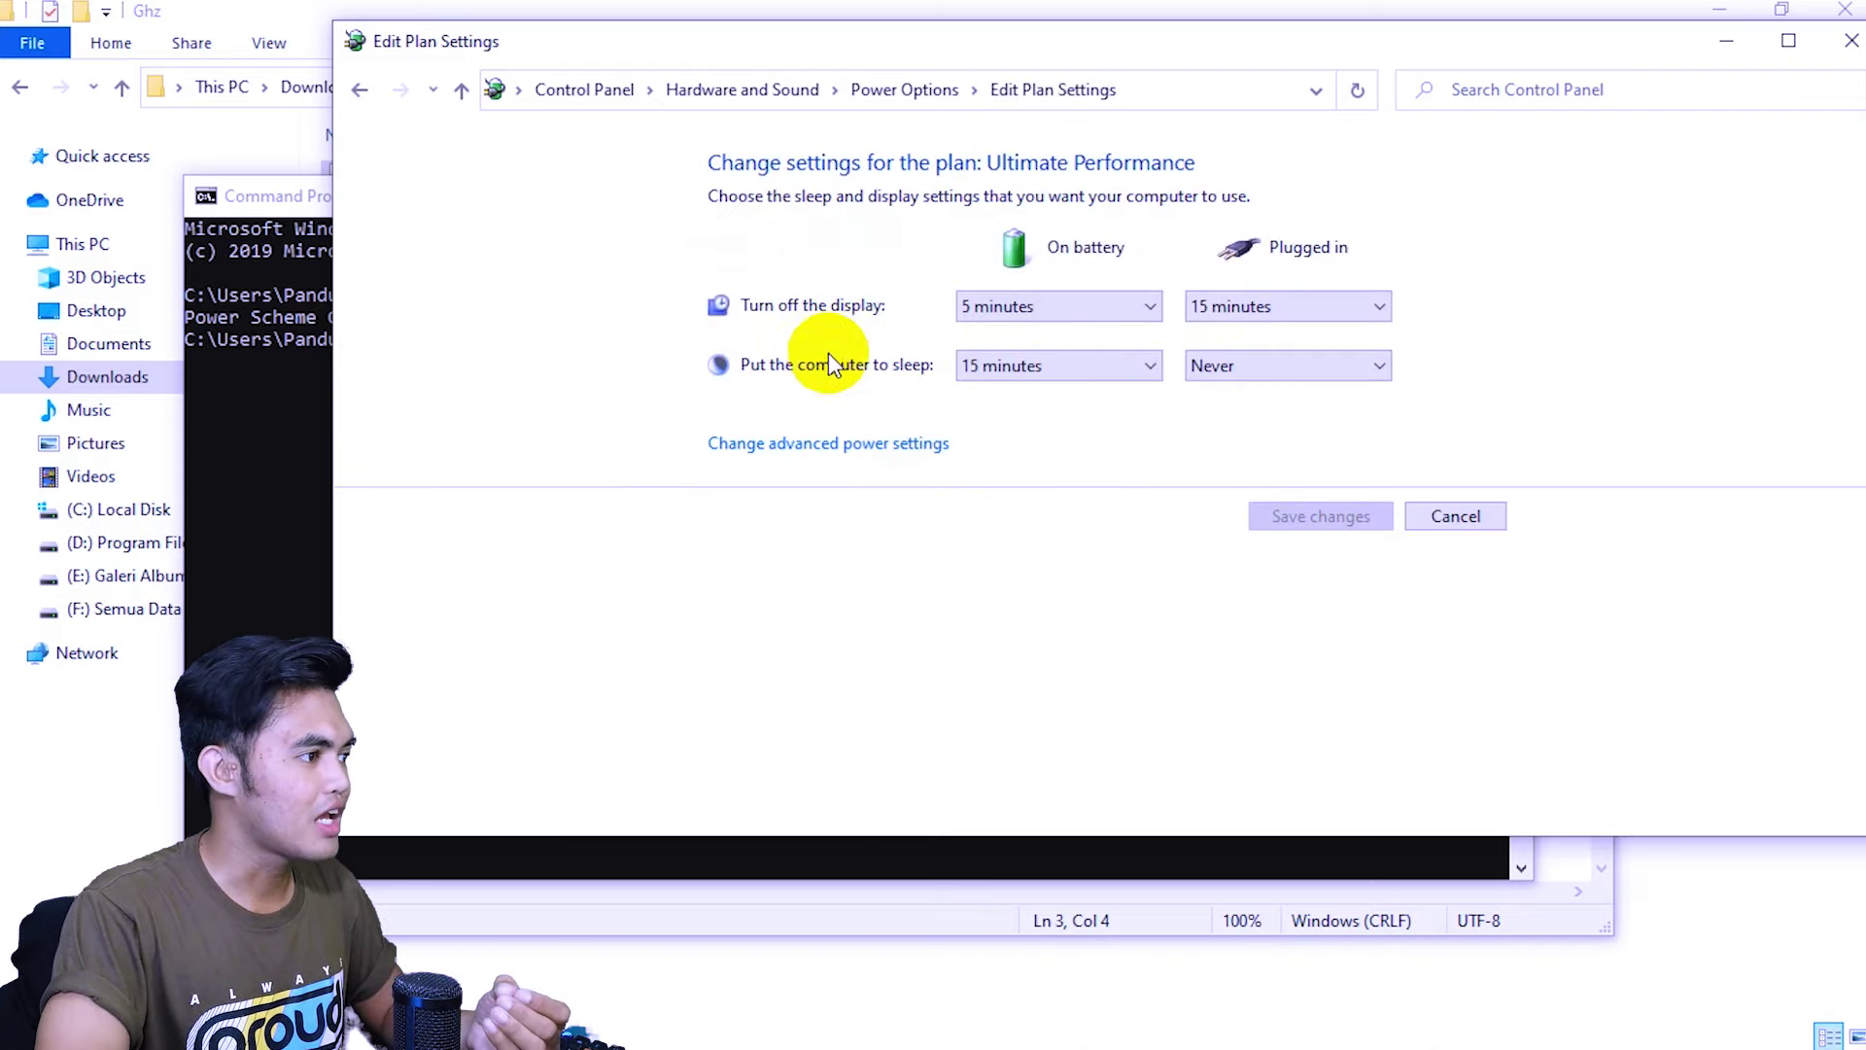
left_click(803, 447)
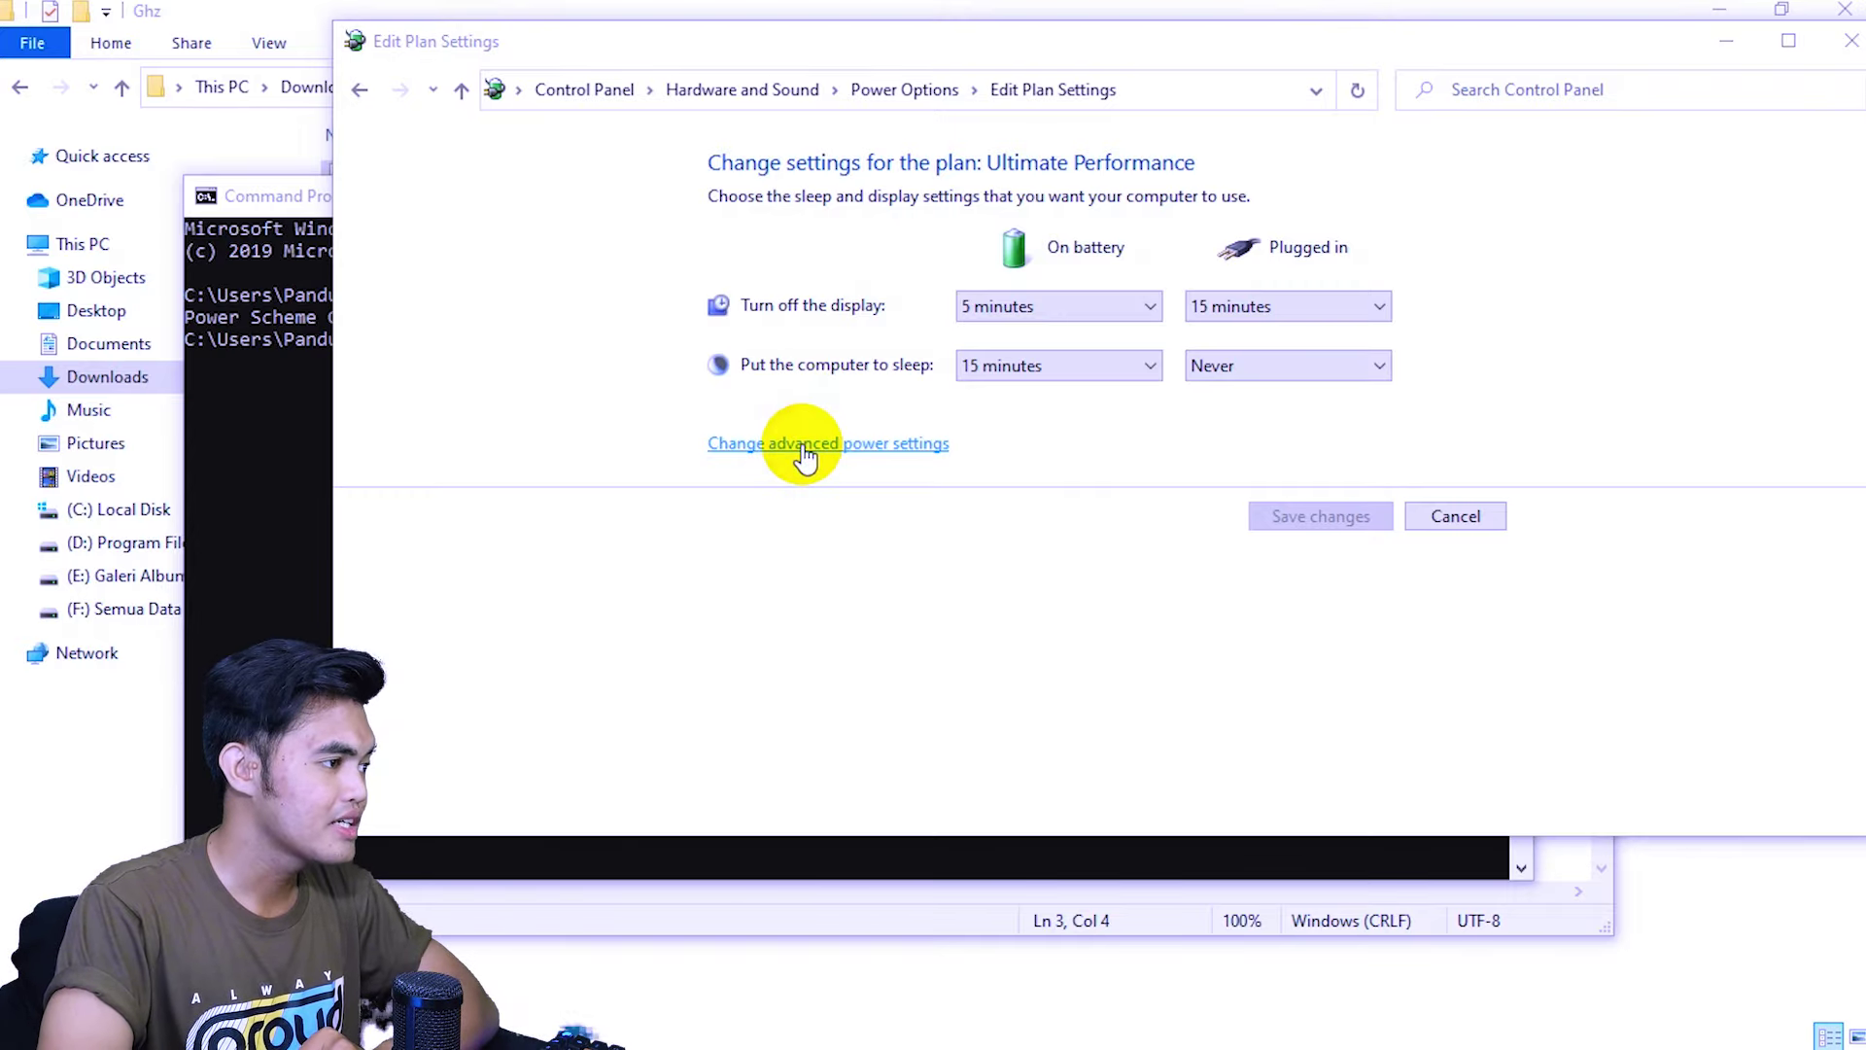
left_click_drag(604, 292, 1083, 61)
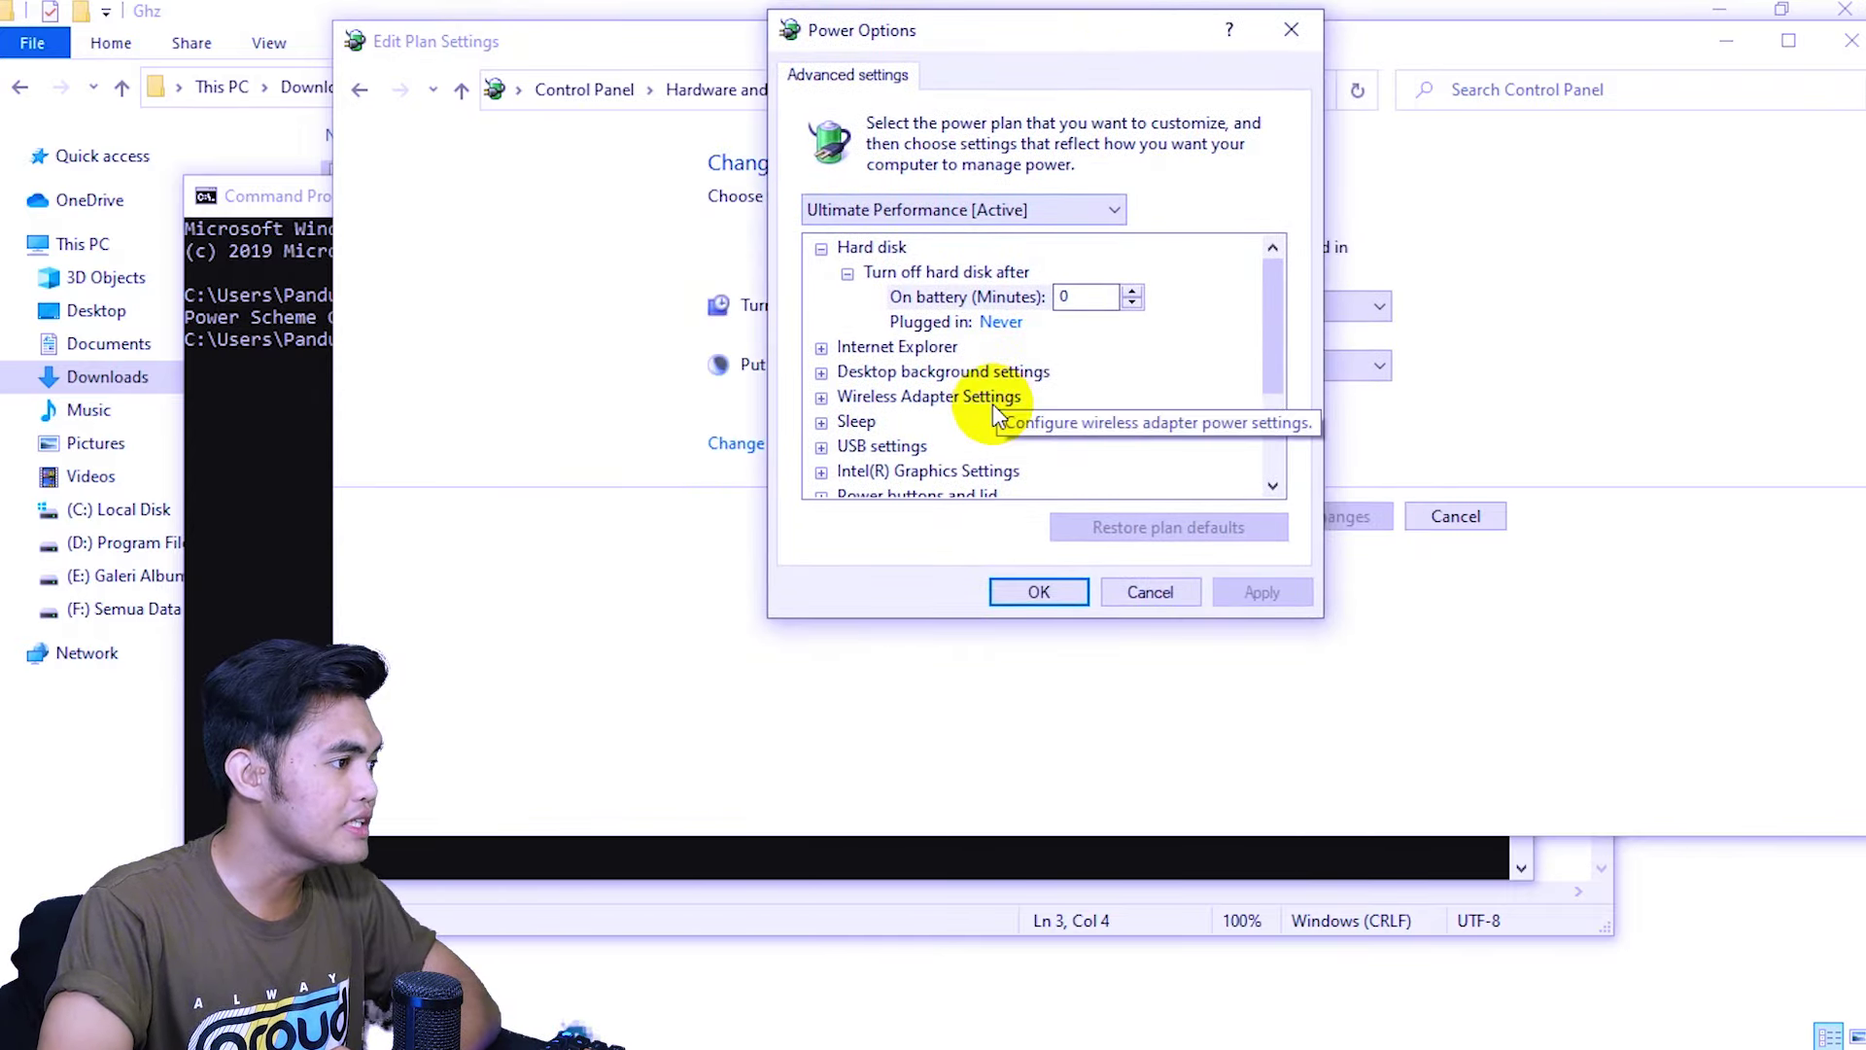
left_click_drag(1281, 365, 1274, 420)
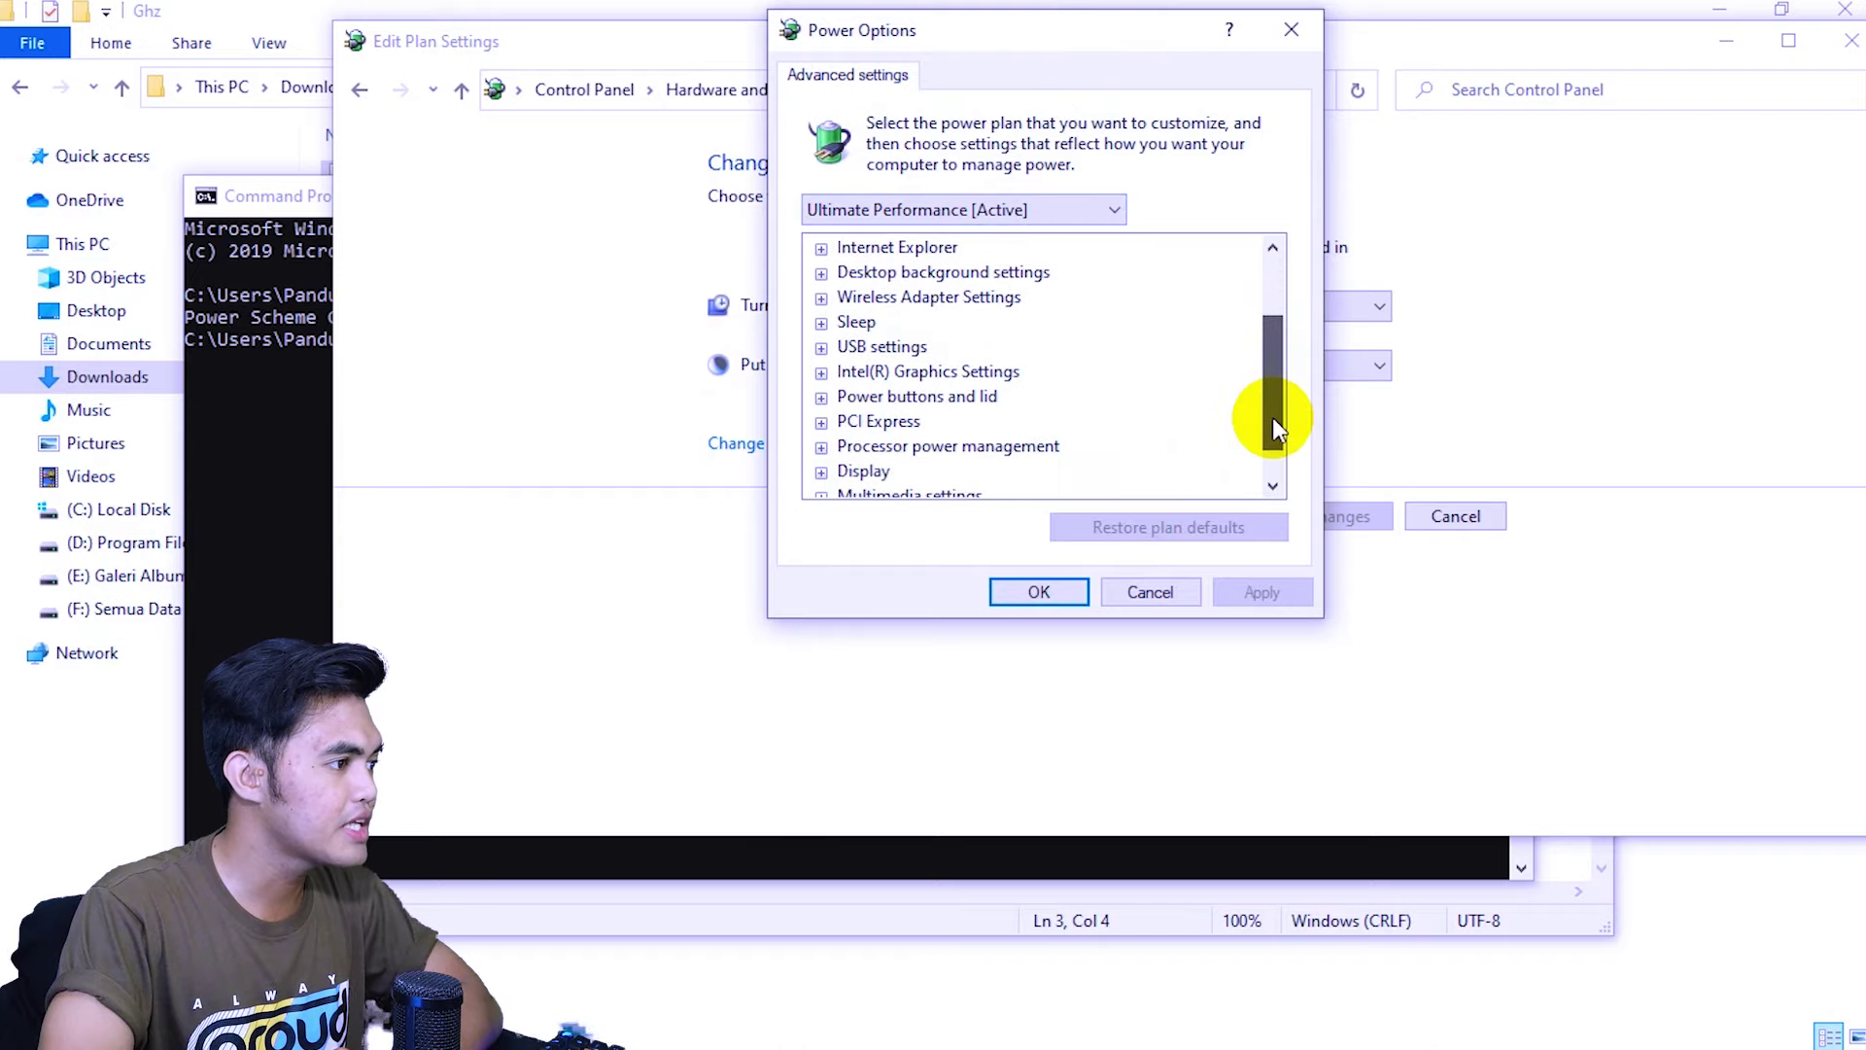
left_click(821, 447)
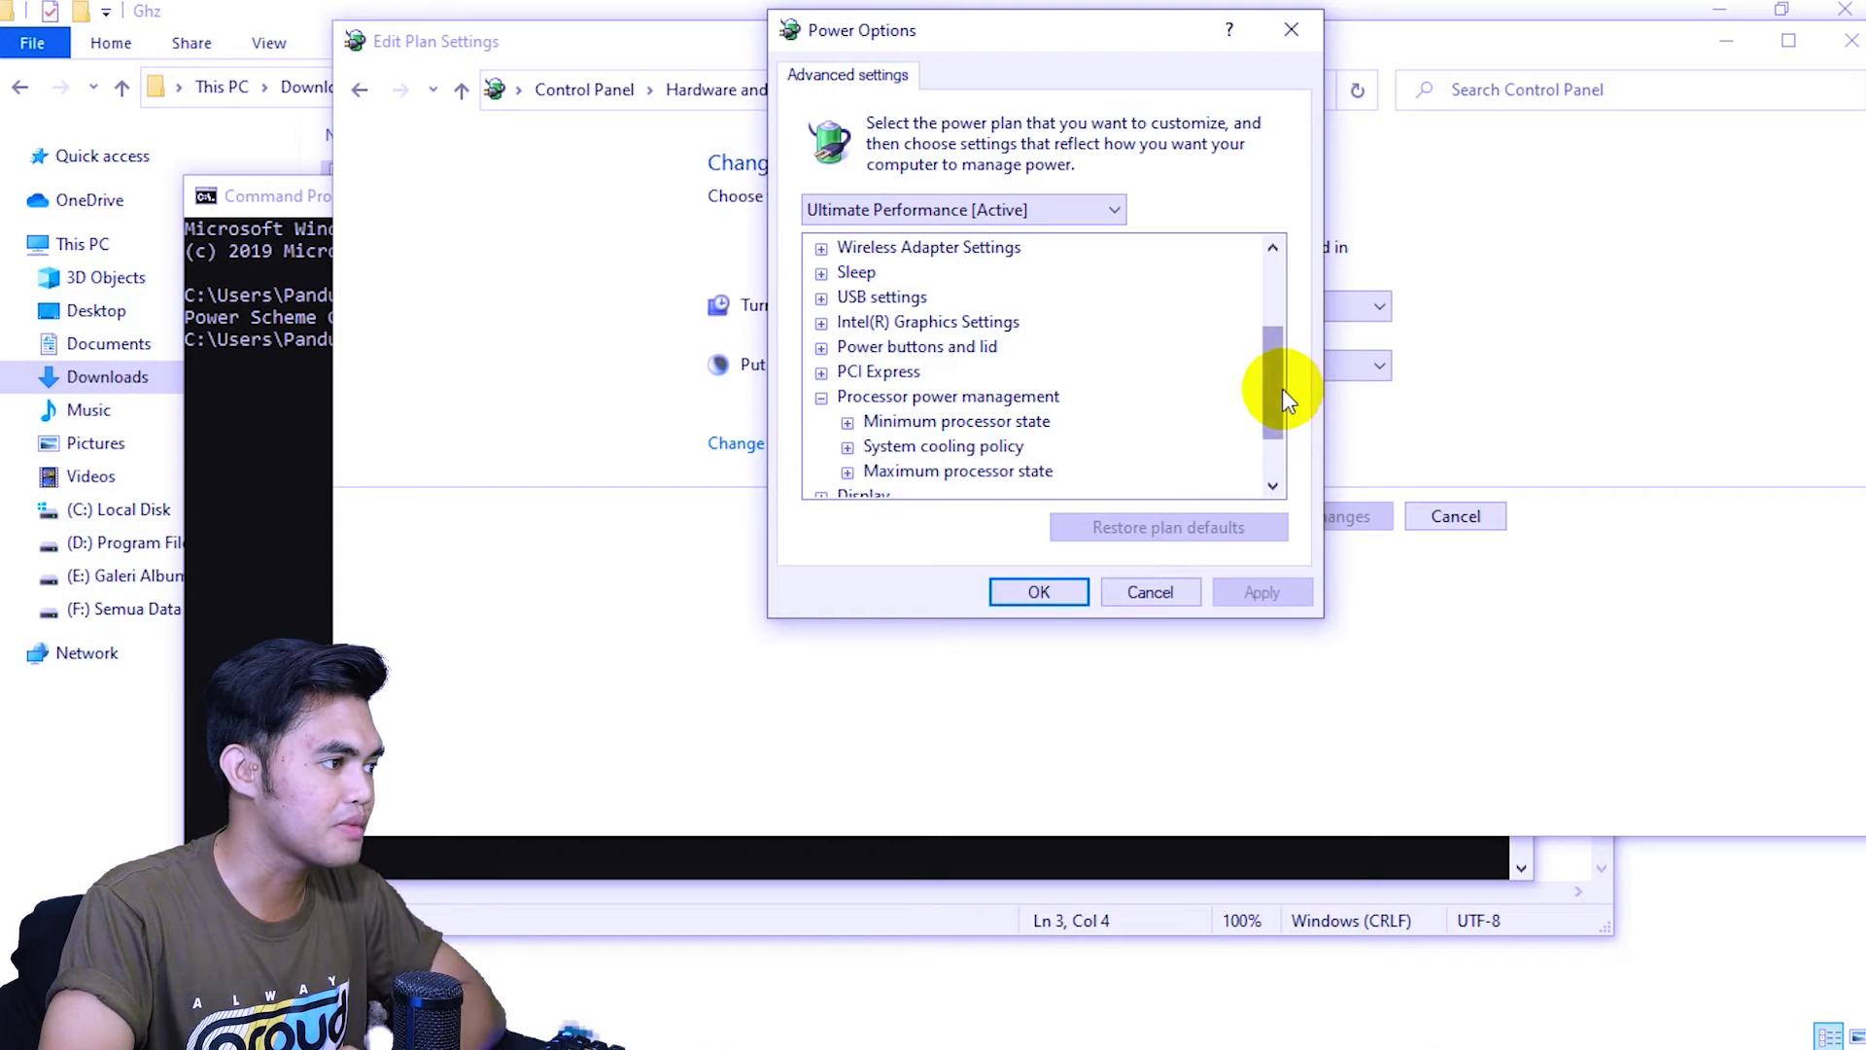
left_click_drag(1281, 388, 1274, 422)
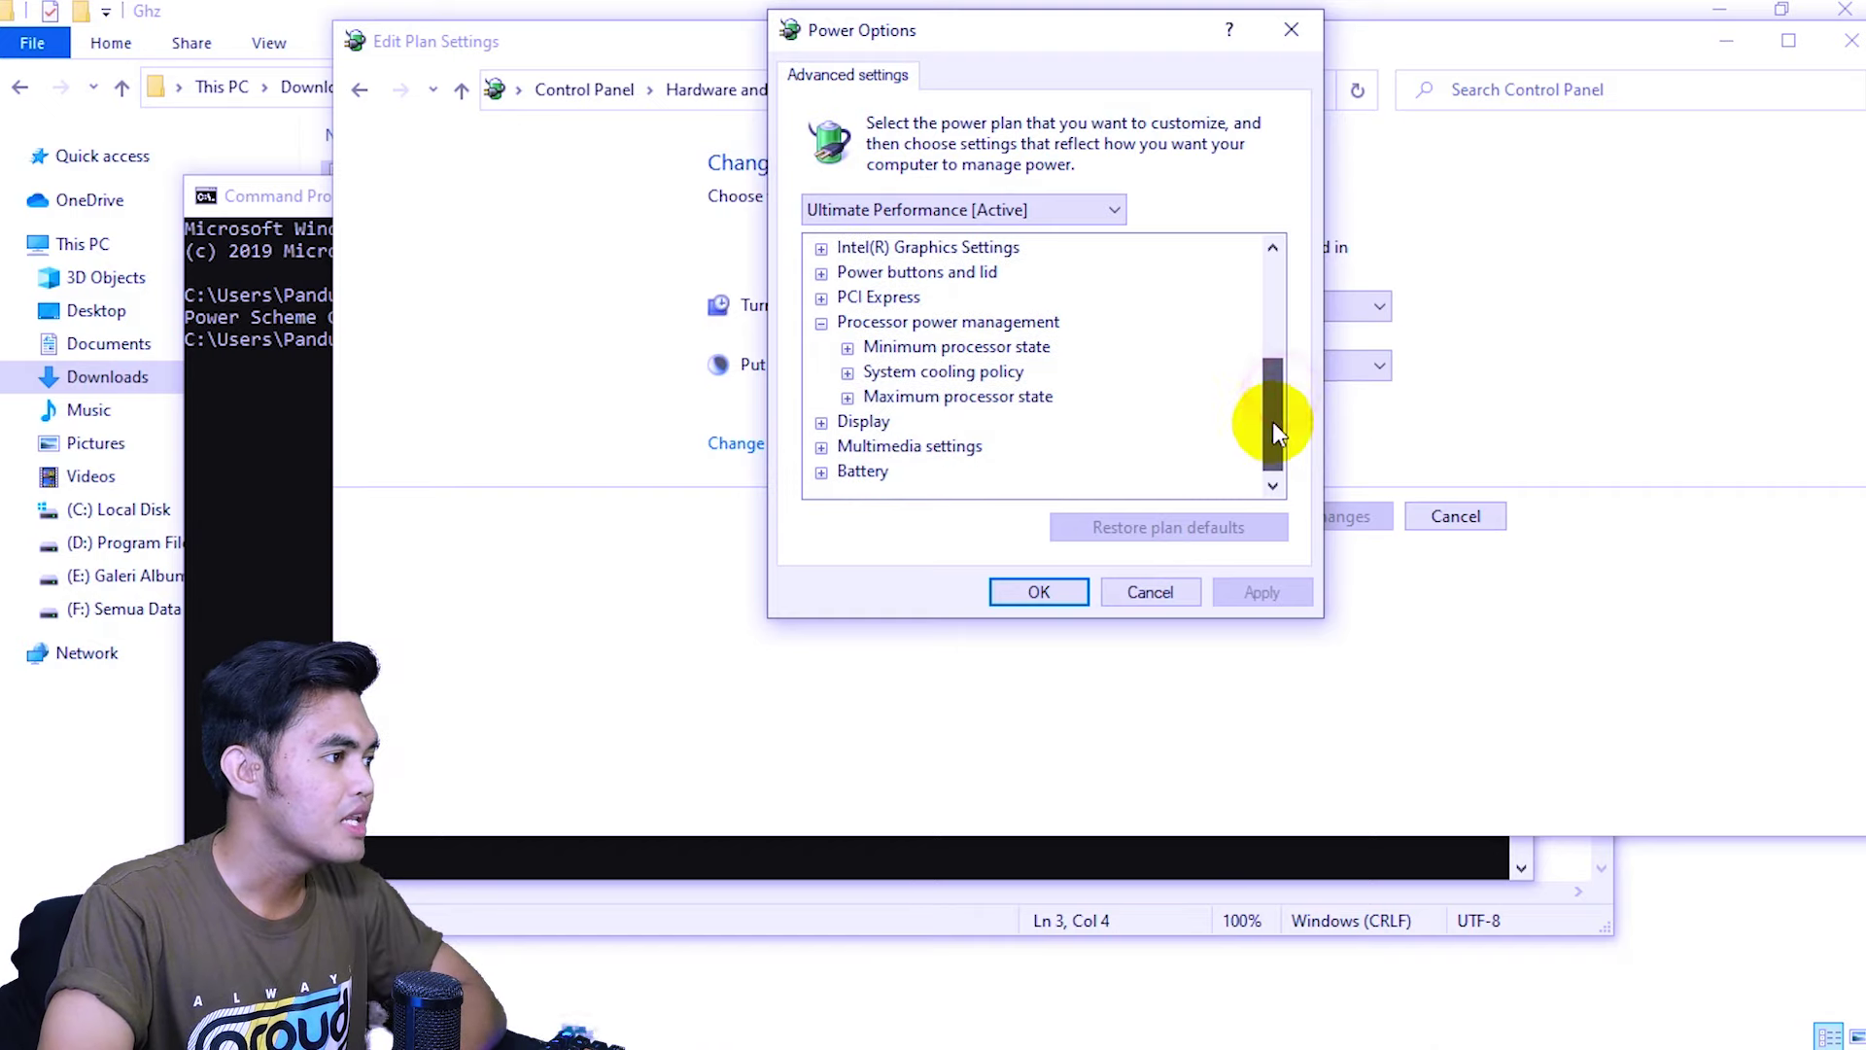
Set the minimum processor state on battery to 100%, review the maximum processor state, and apply and accept the settings
left_click(850, 350)
left_click(988, 376)
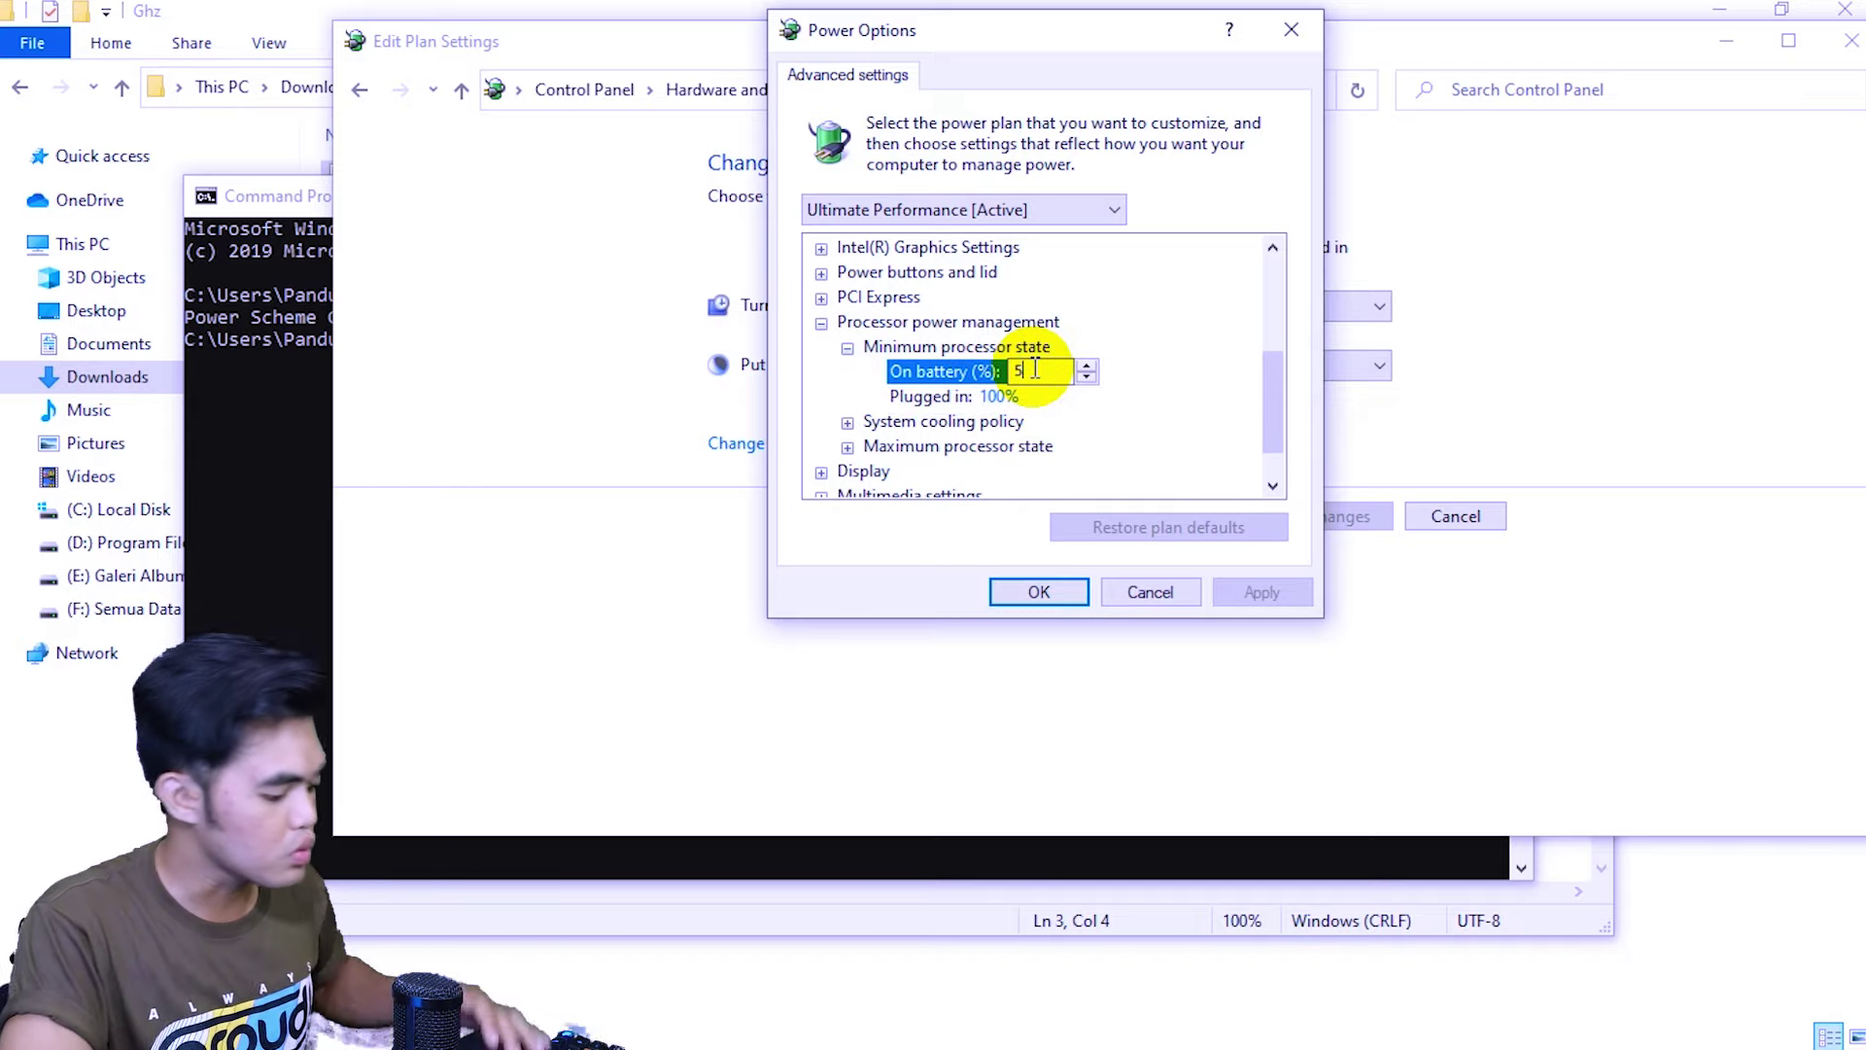
type("100")
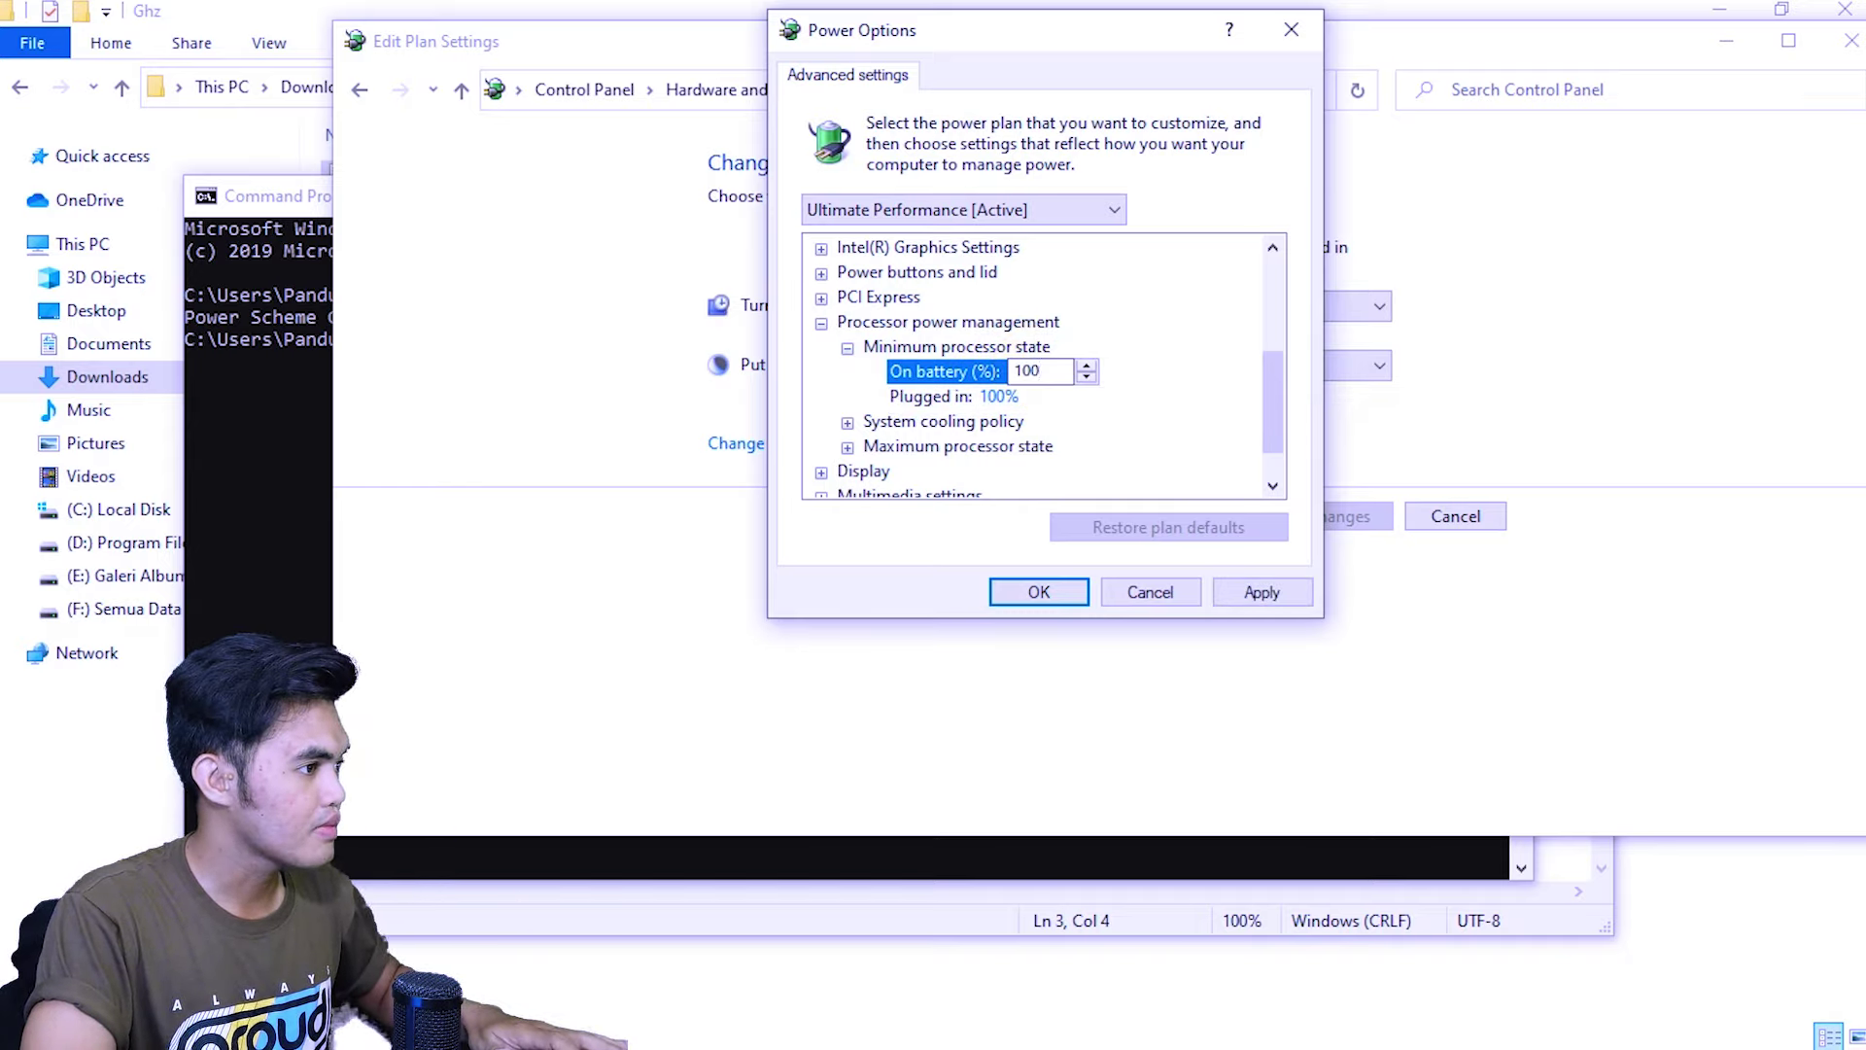
left_click(844, 449)
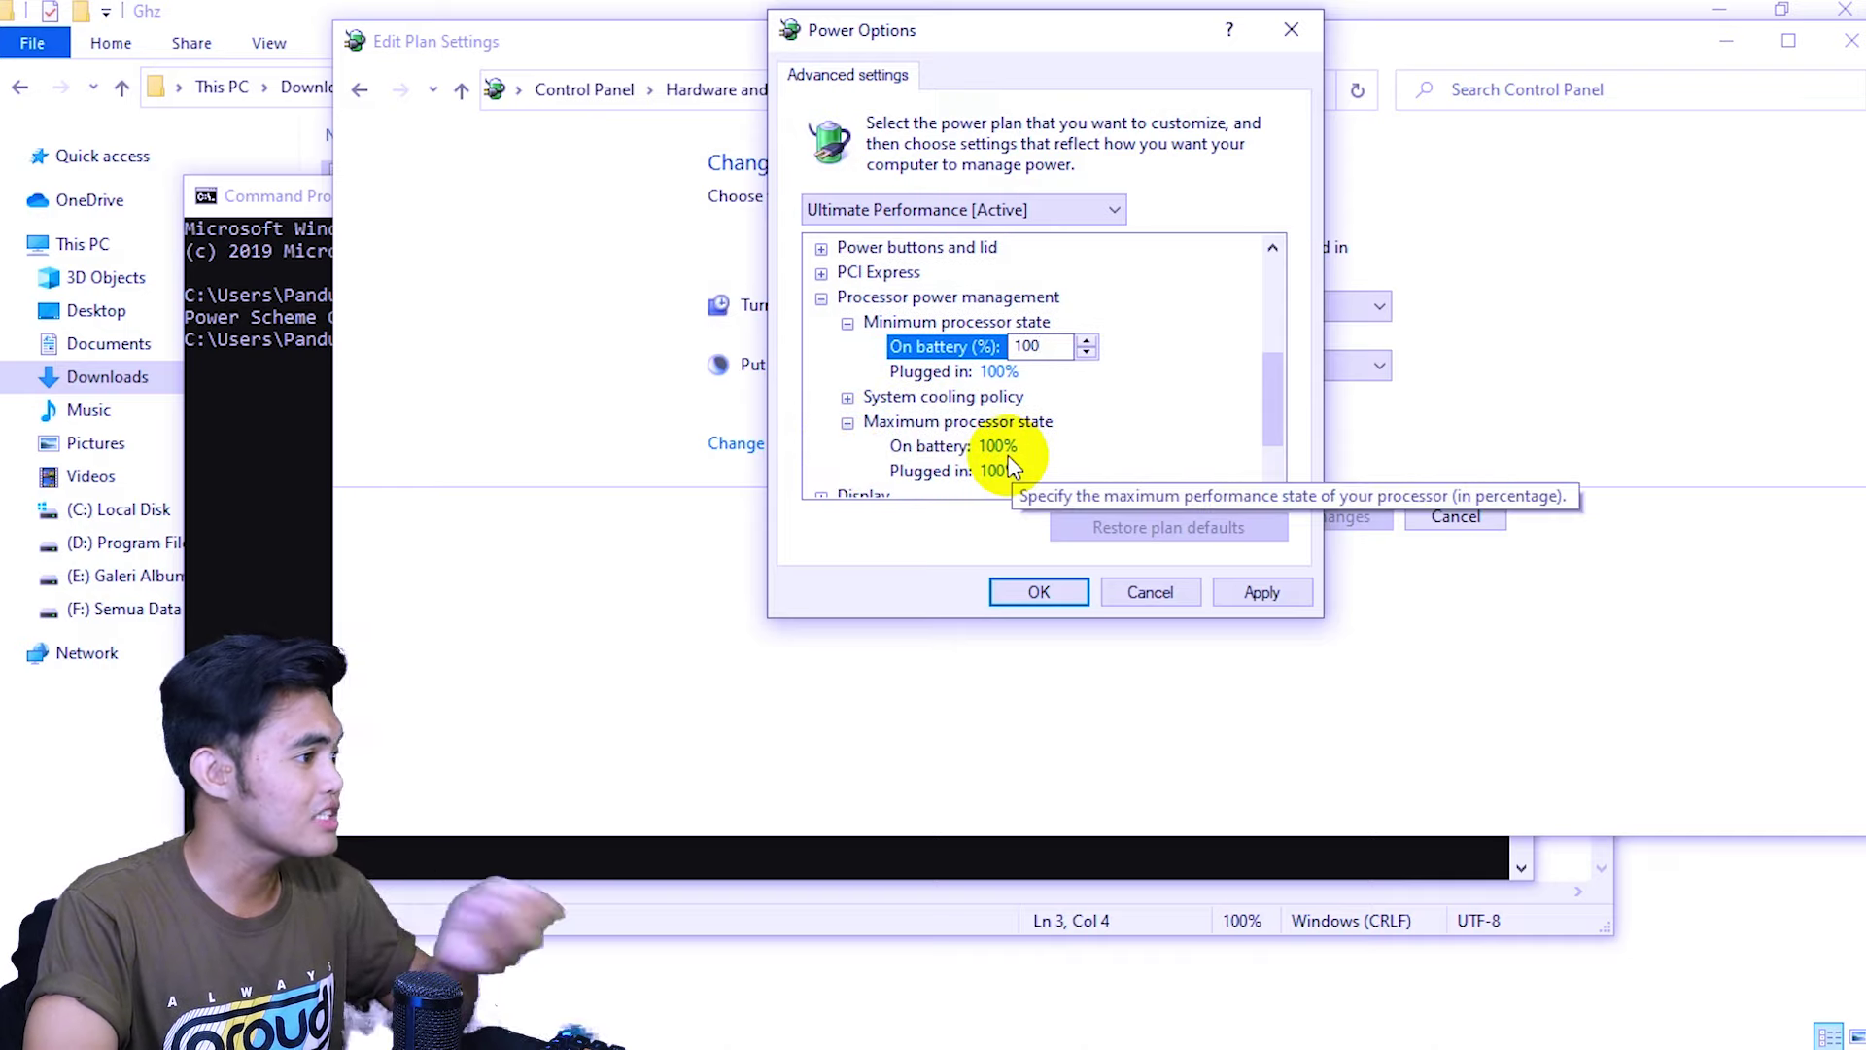
left_click(1269, 593)
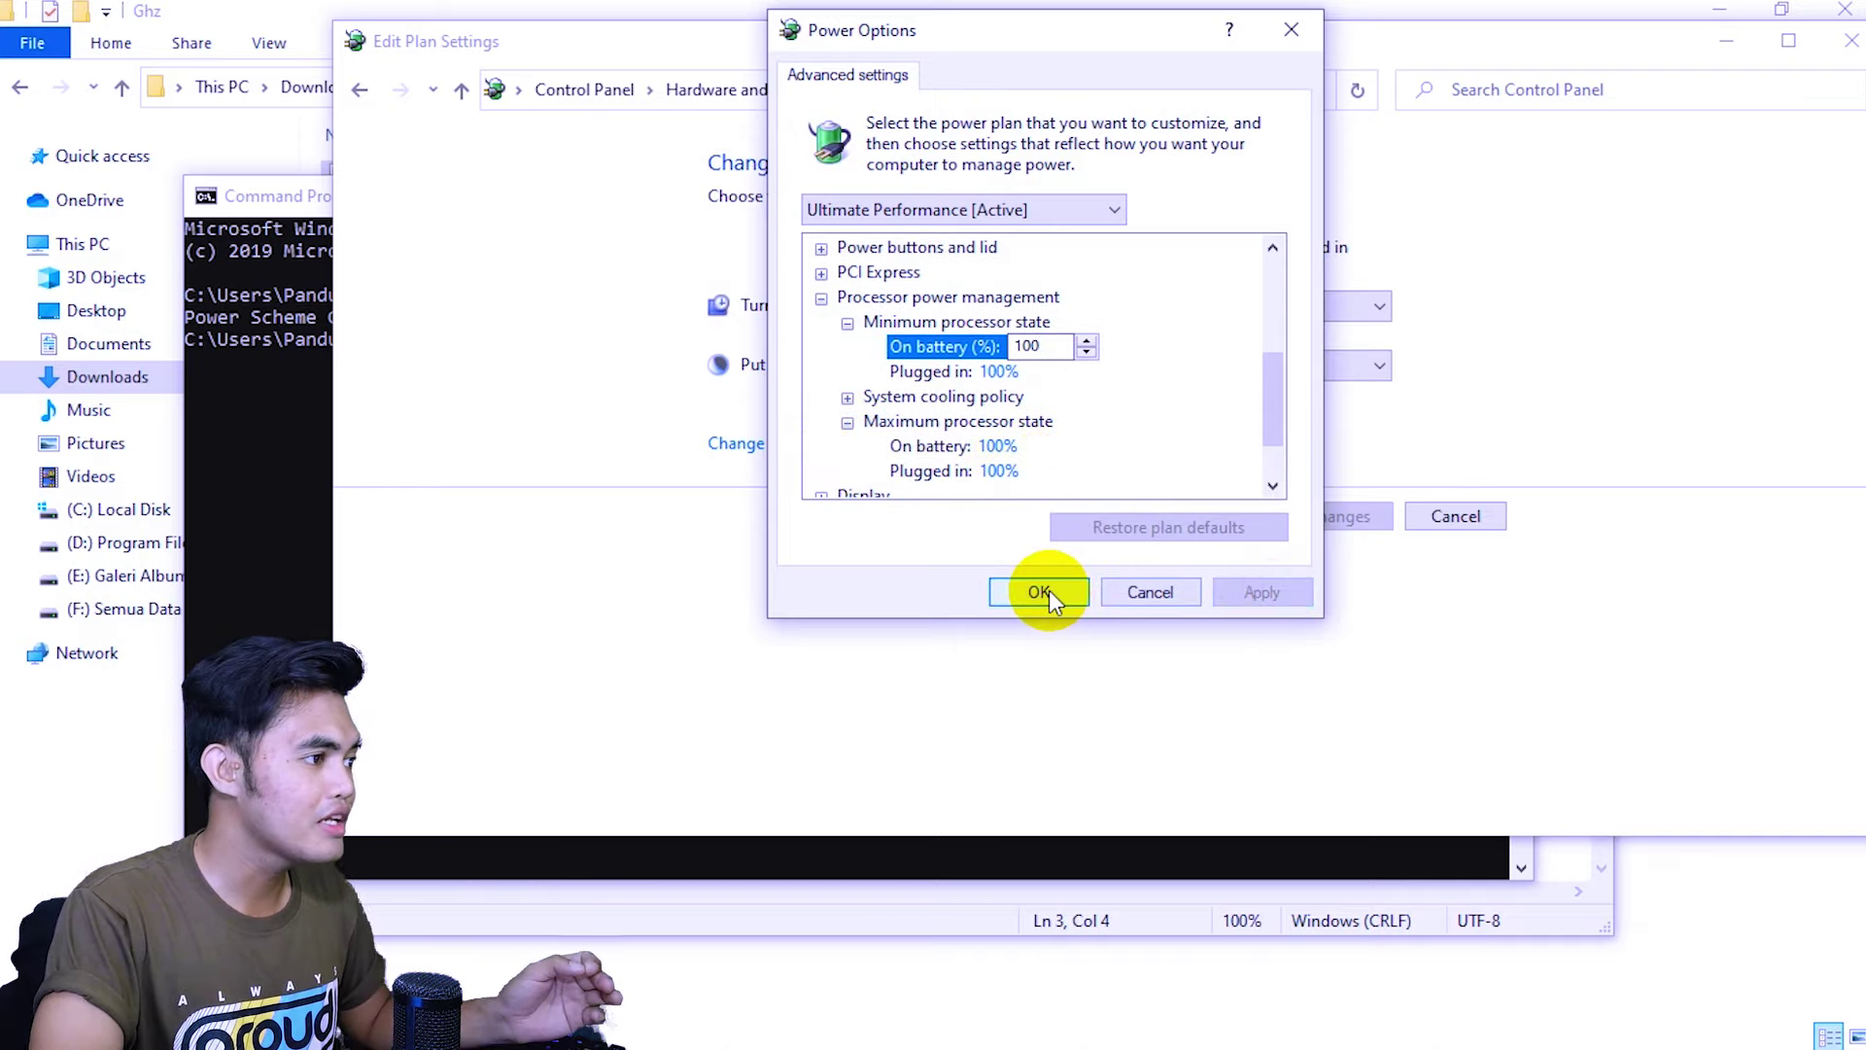
left_click(1041, 589)
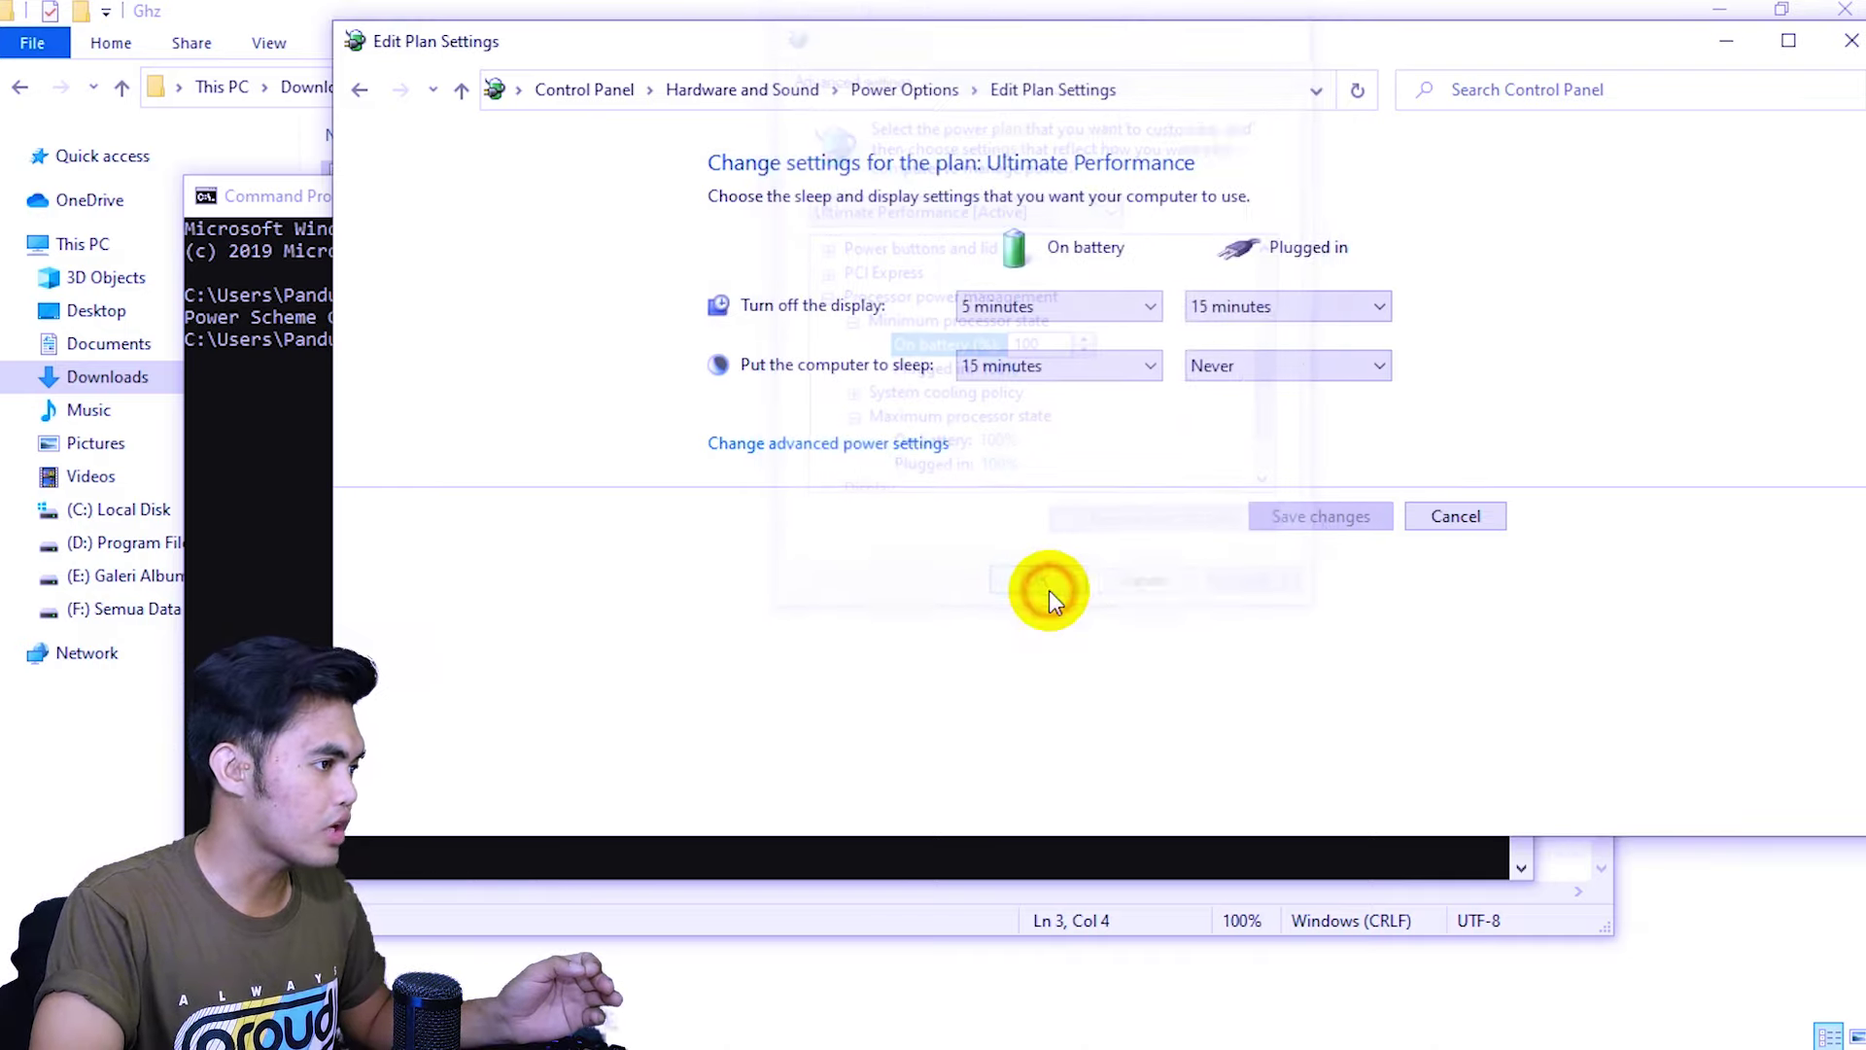
Leave the plan settings without further changes and close the Power Options, Command Prompt and Notepad windows
left_click(1452, 517)
left_click_drag(1244, 48, 1016, 39)
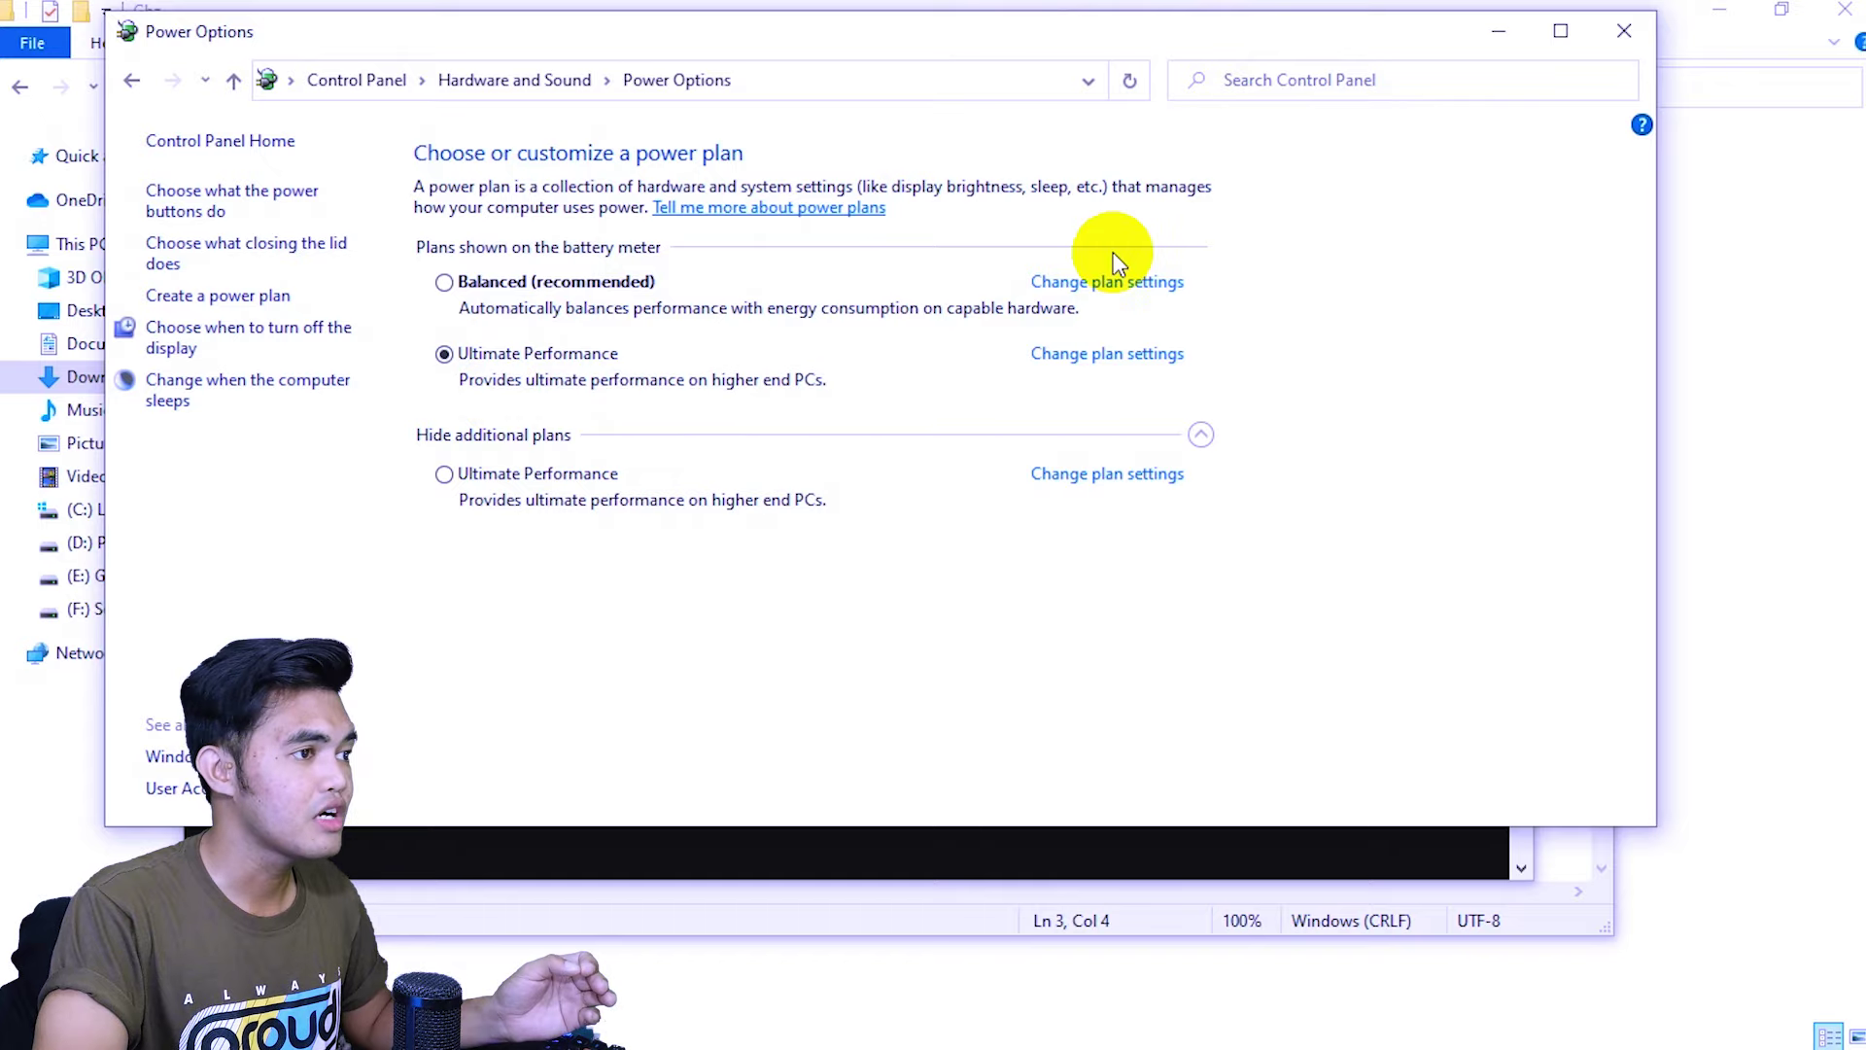
left_click(1627, 30)
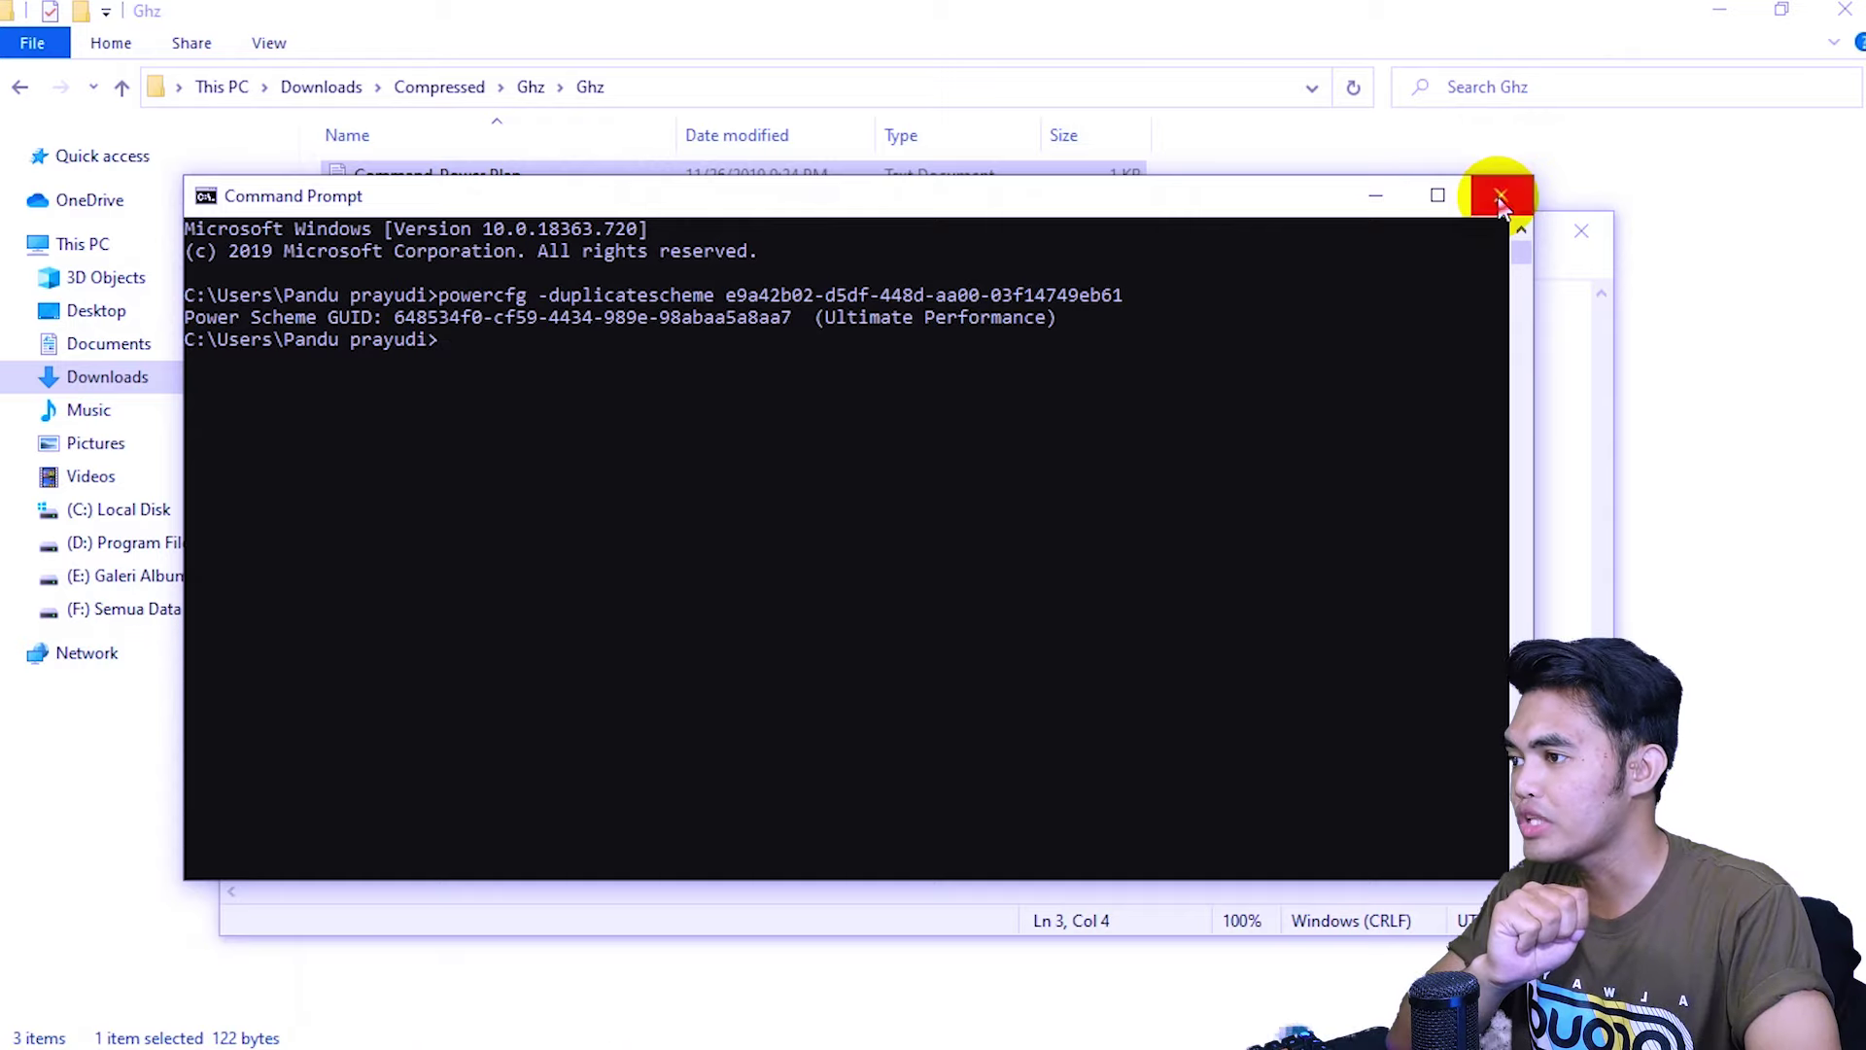
left_click(1502, 200)
left_click(1585, 229)
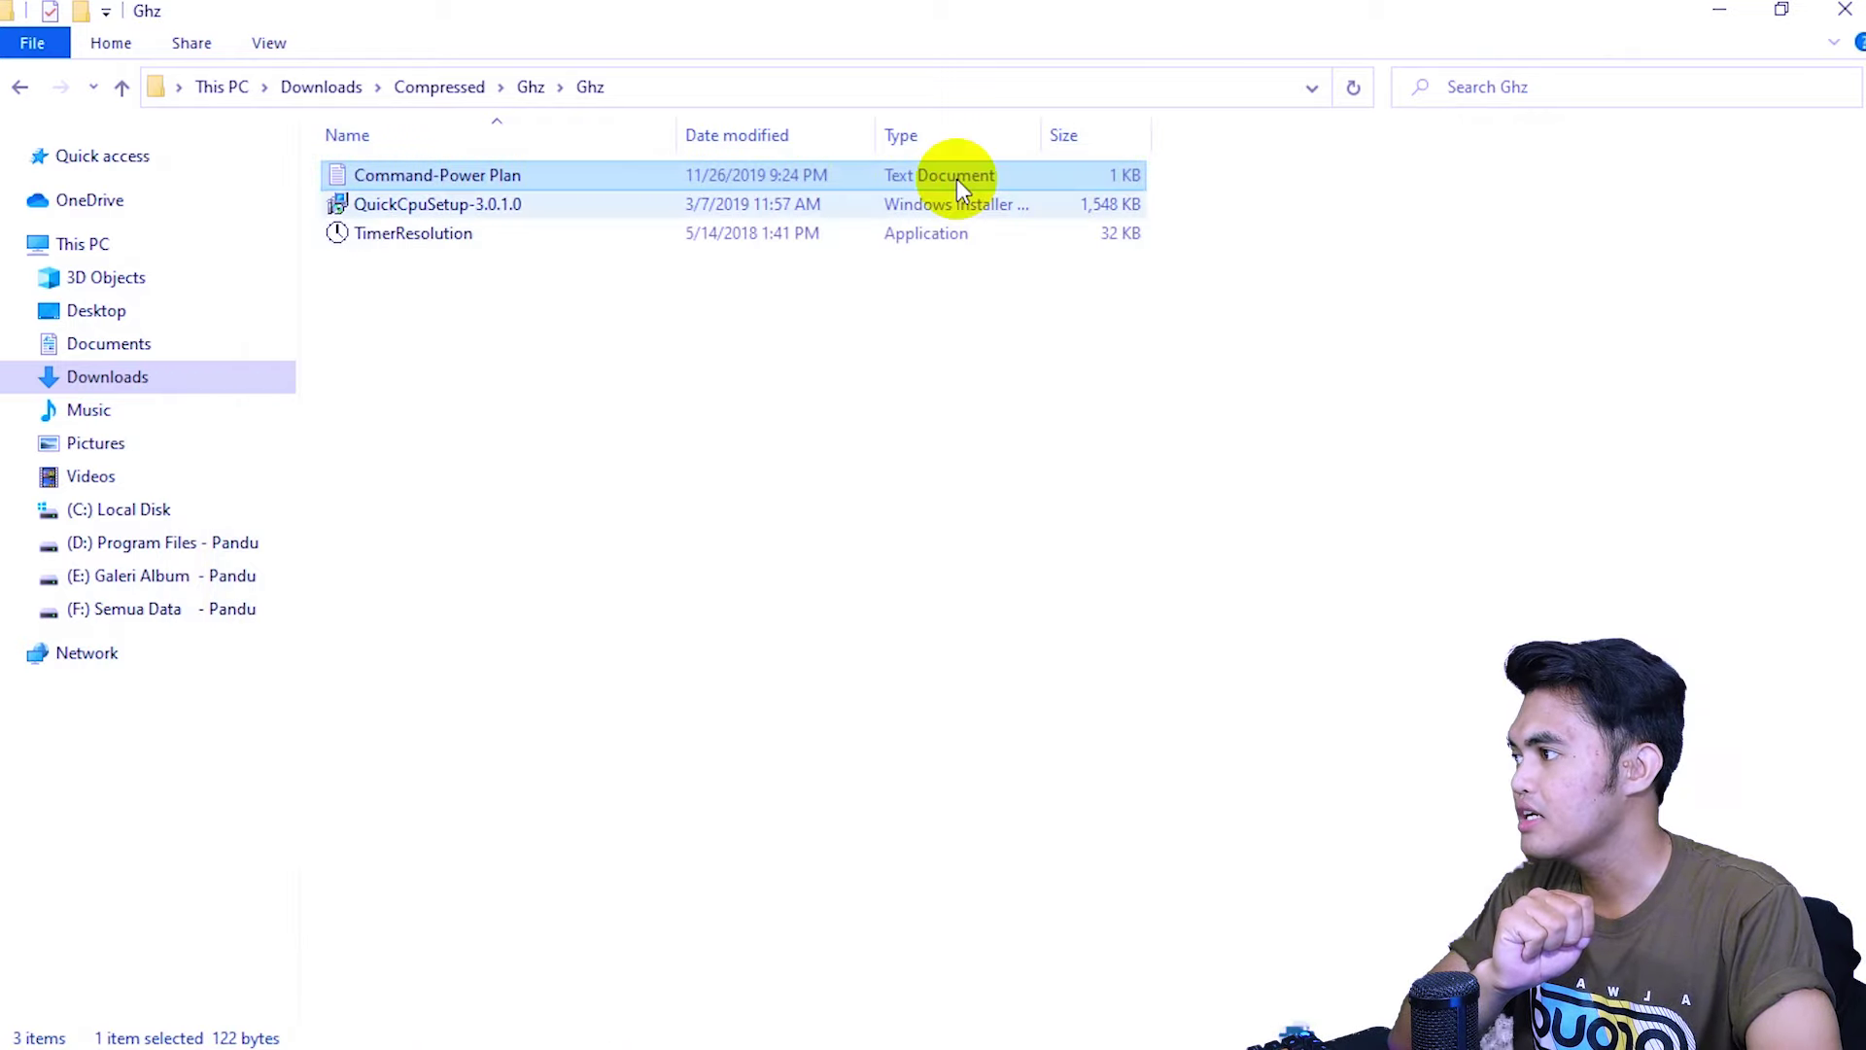
Run the QuickCpuSetup-3.0.1.0 installer as far as the change, repair or remove options, and cancel the setup
left_click(479, 203)
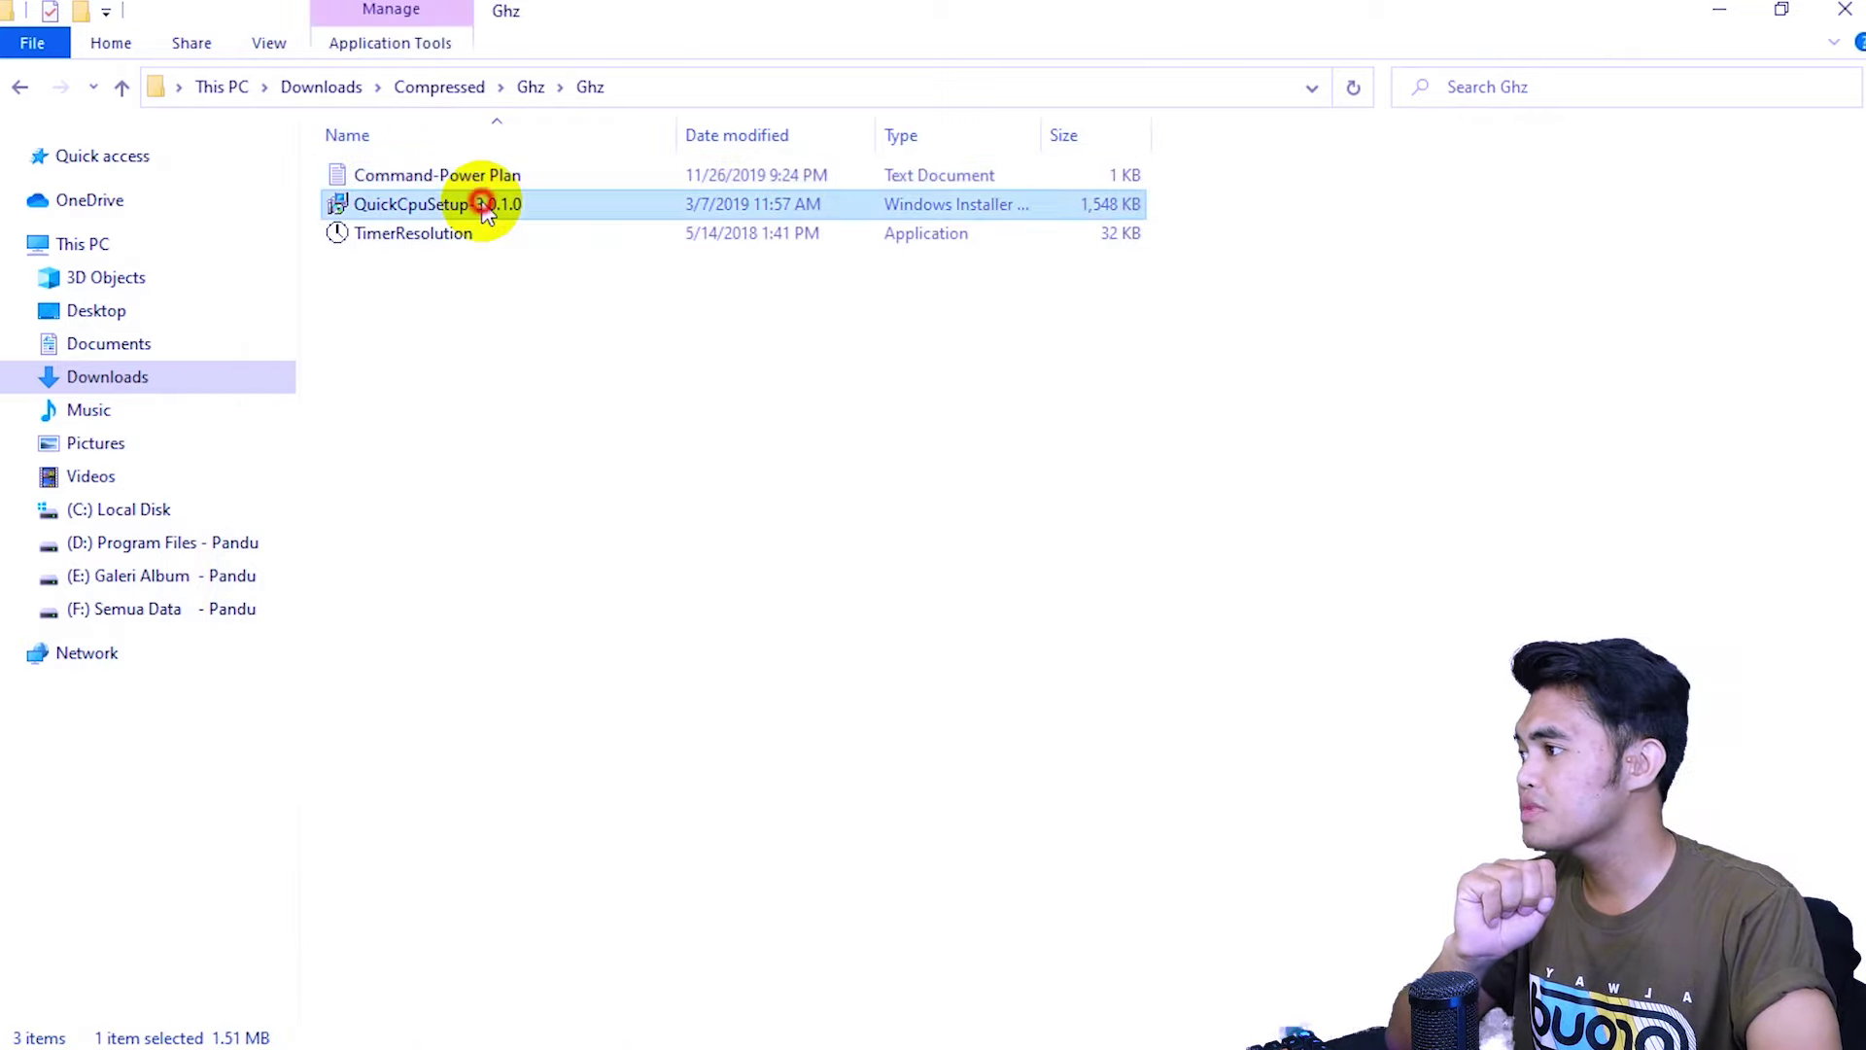
double_click(422, 208)
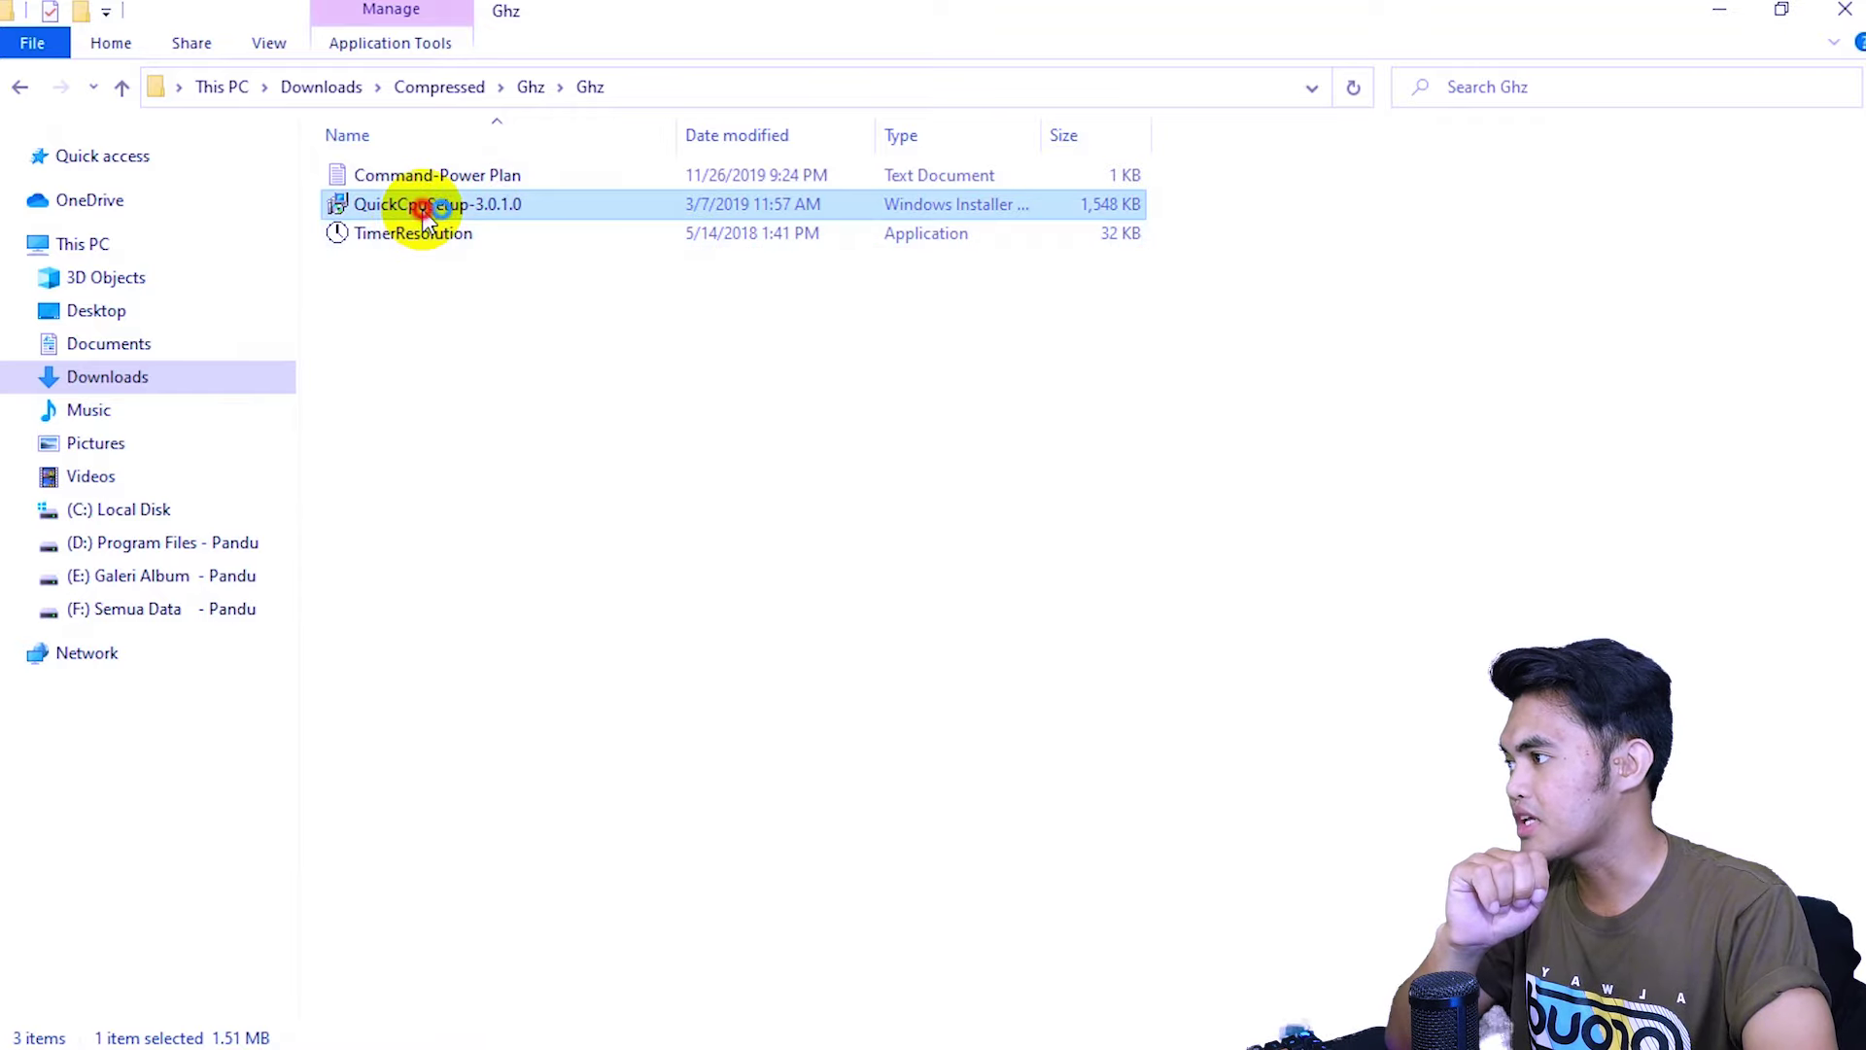
left_click(1063, 753)
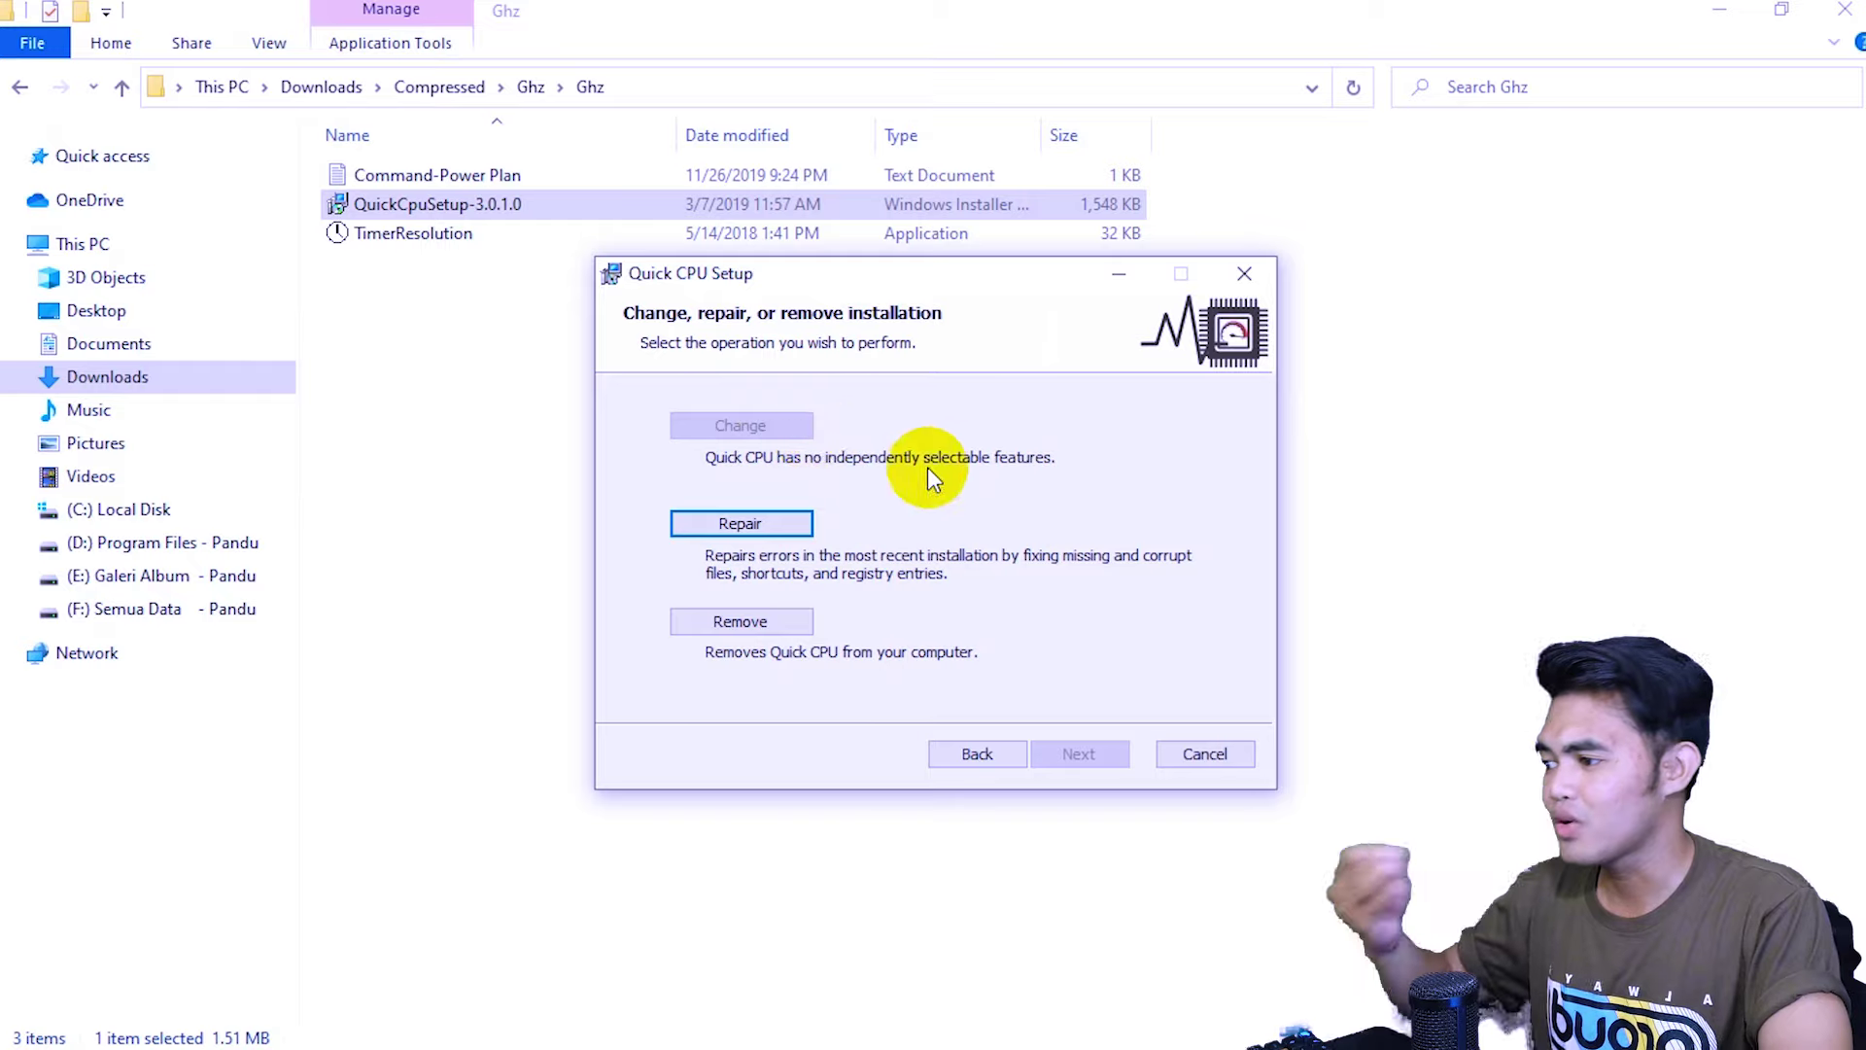
left_click(1215, 751)
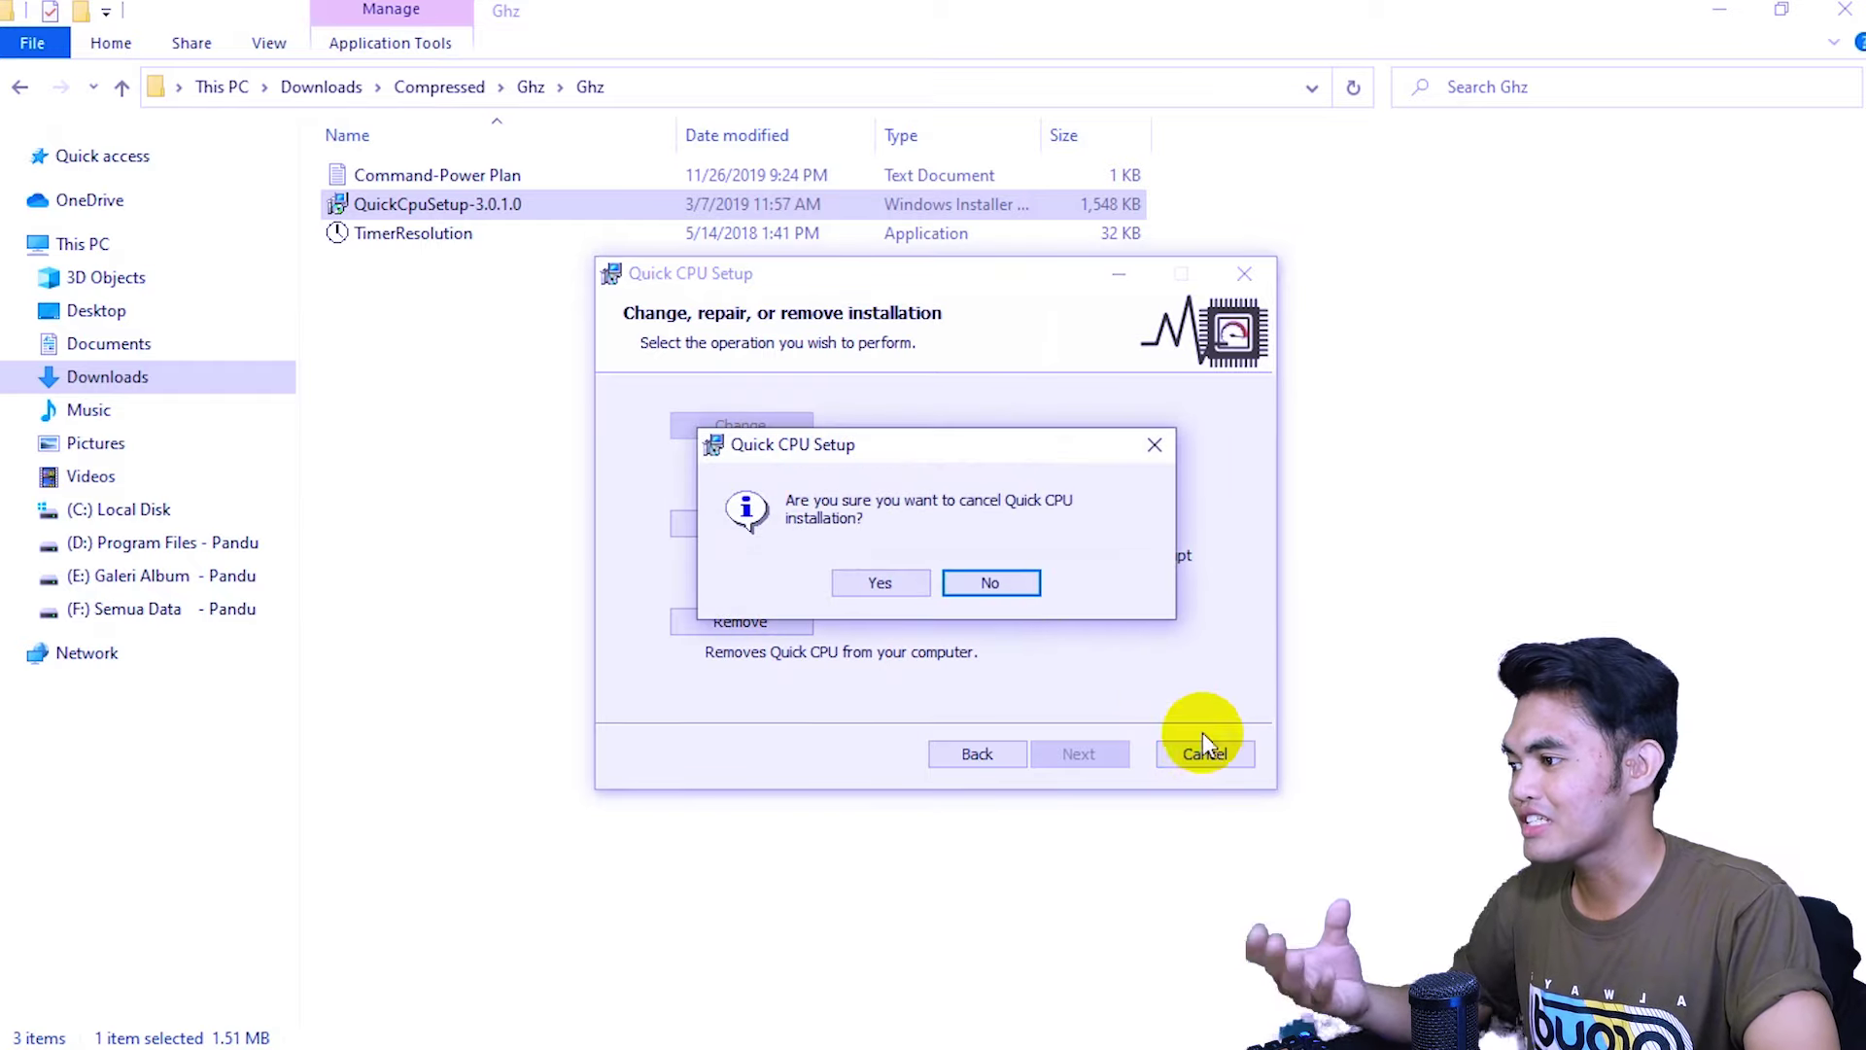
left_click(884, 580)
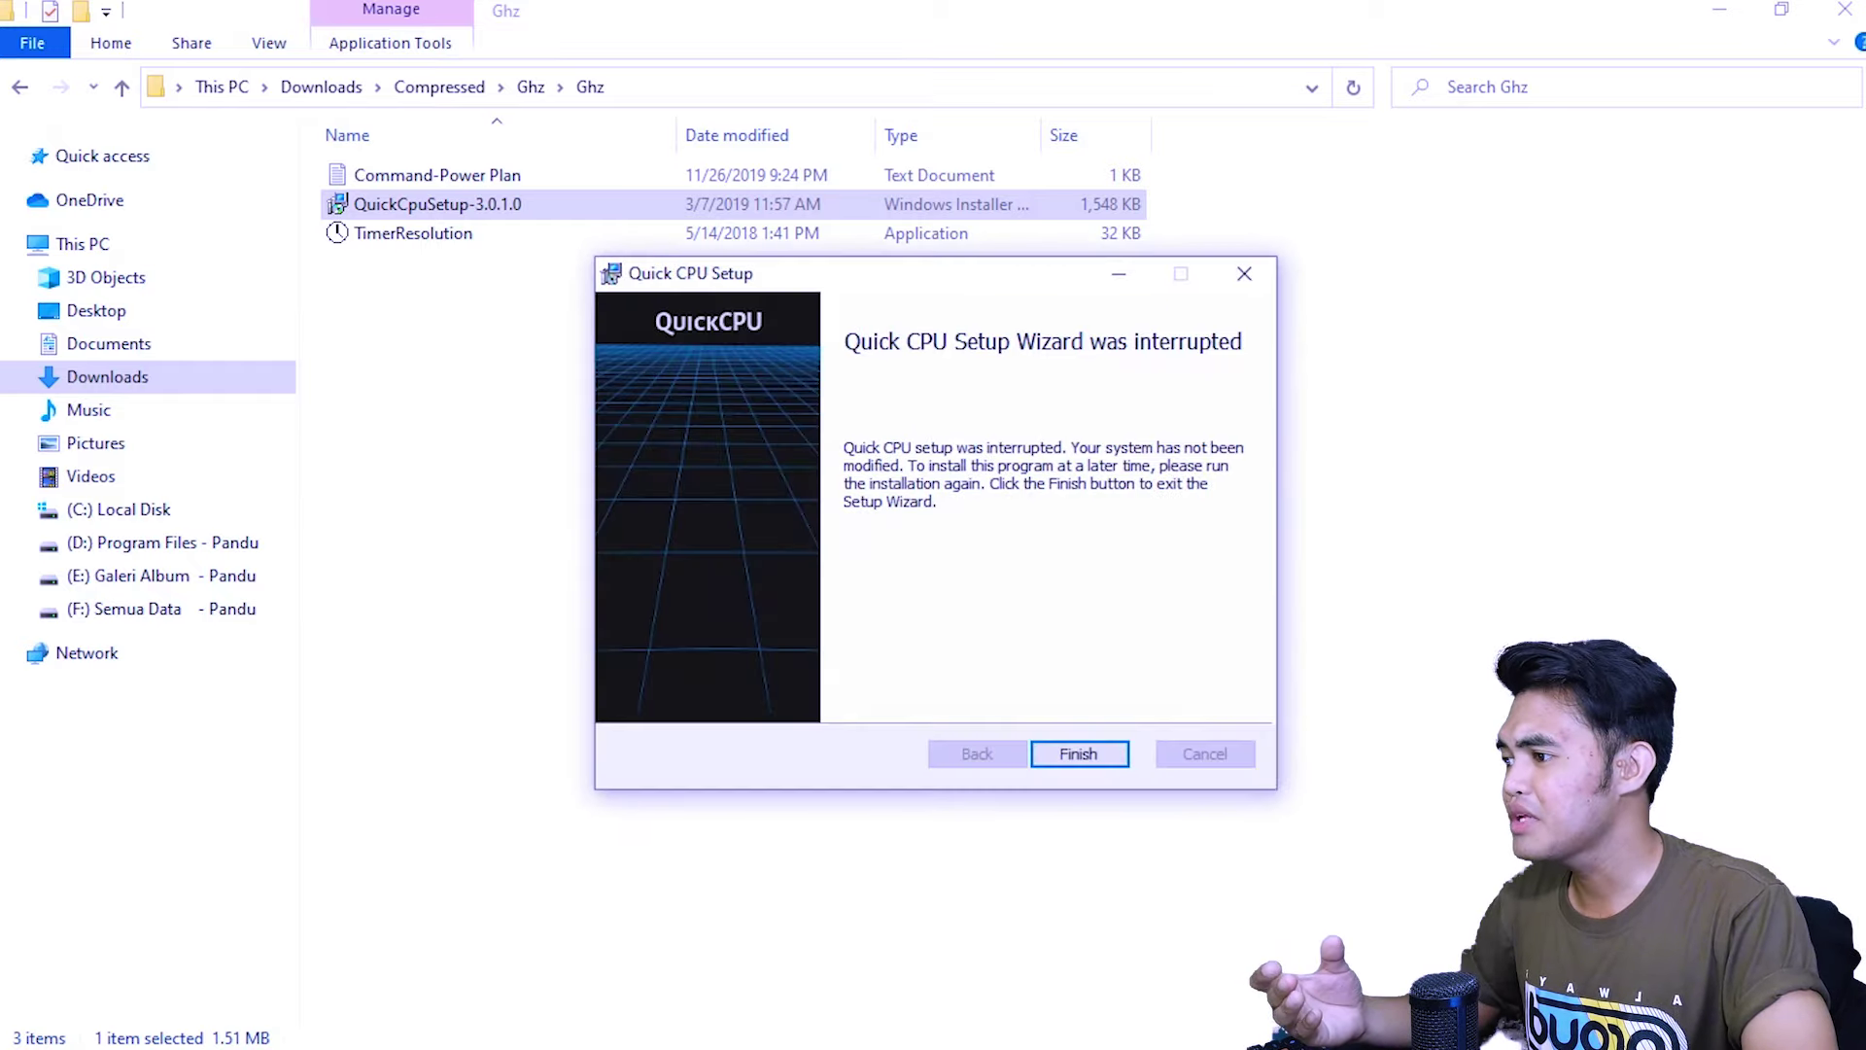
left_click(1077, 756)
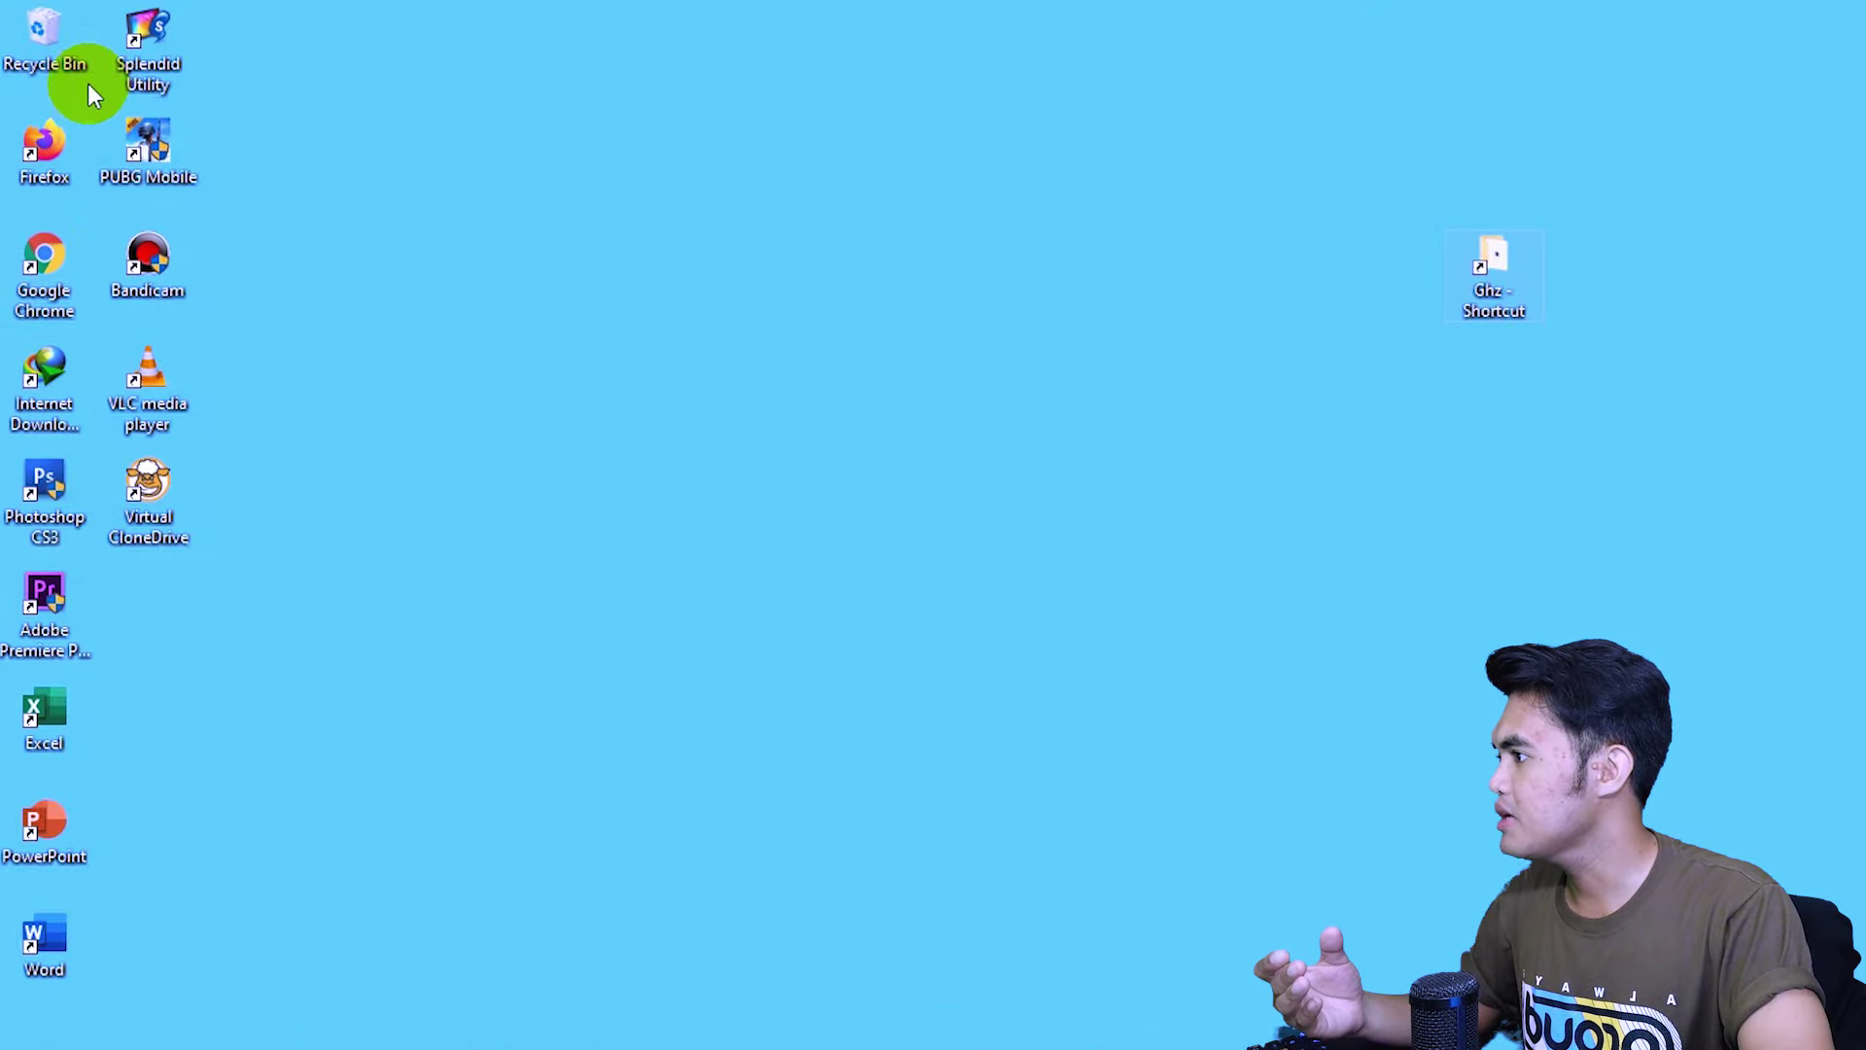
left_click(12, 1033)
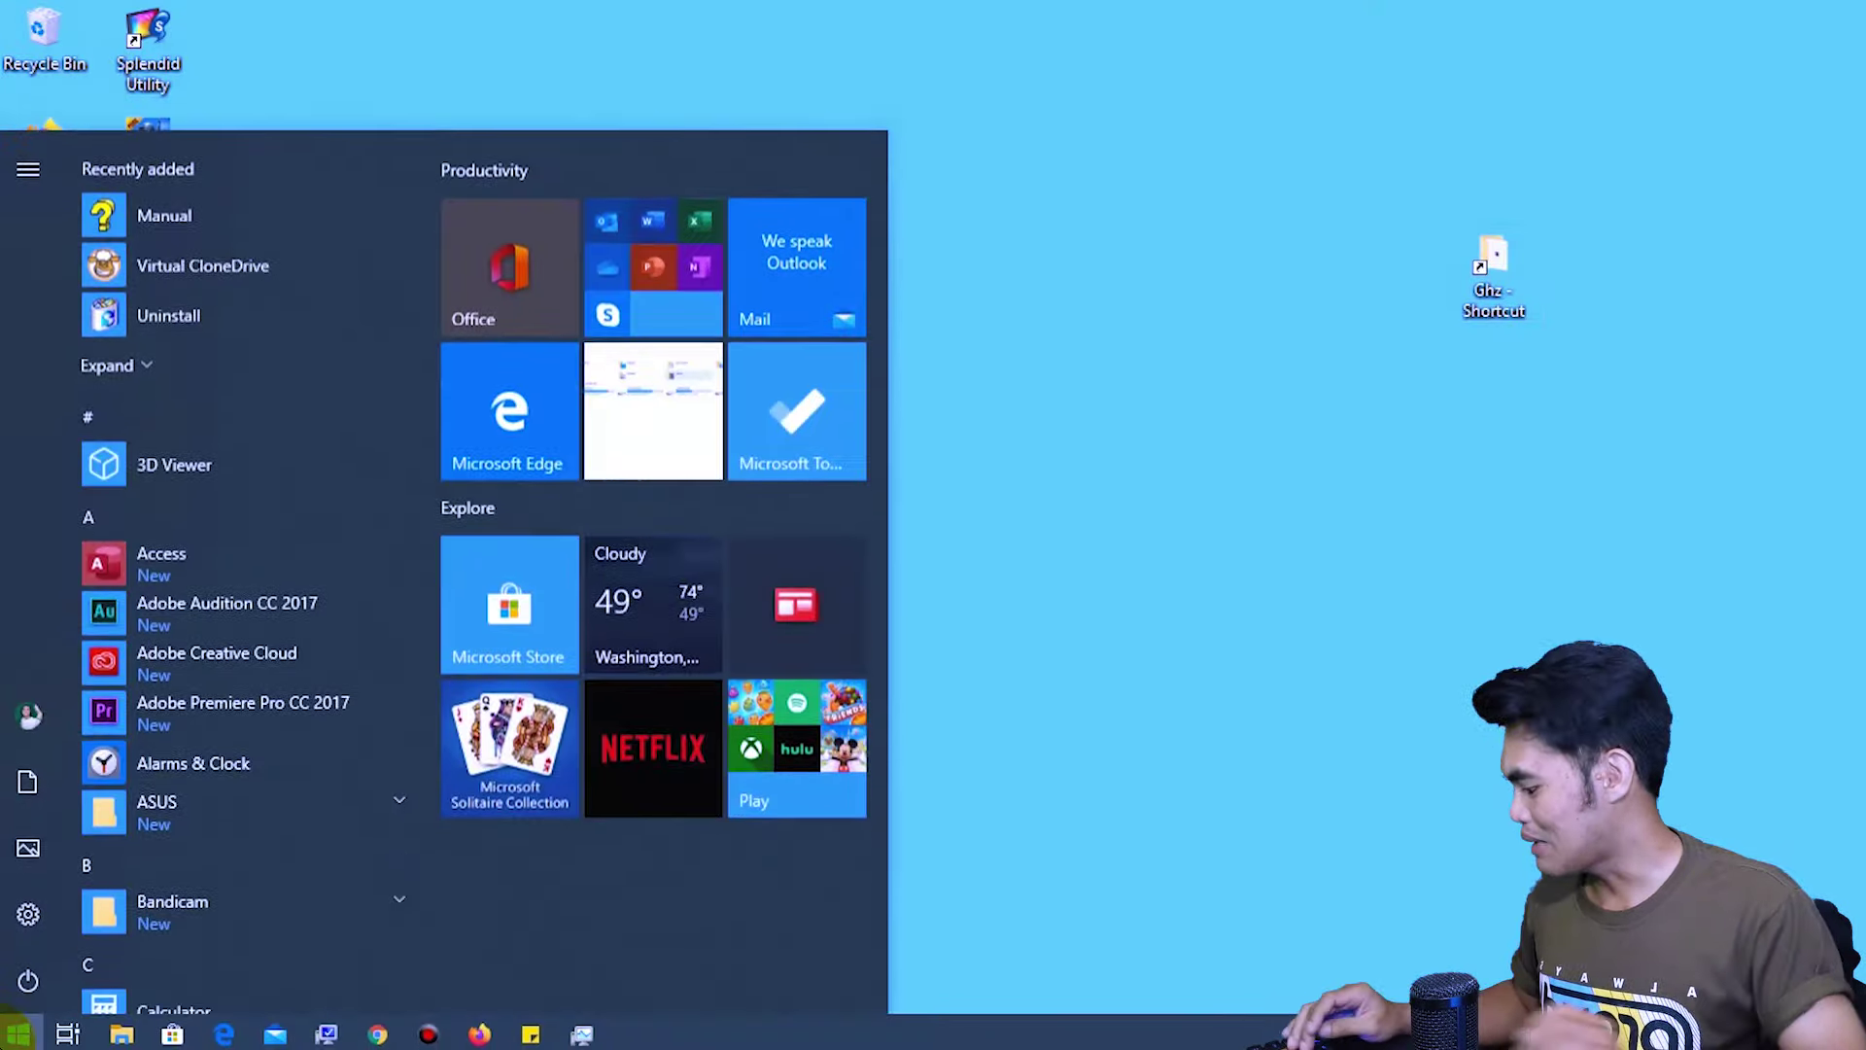
type("cp")
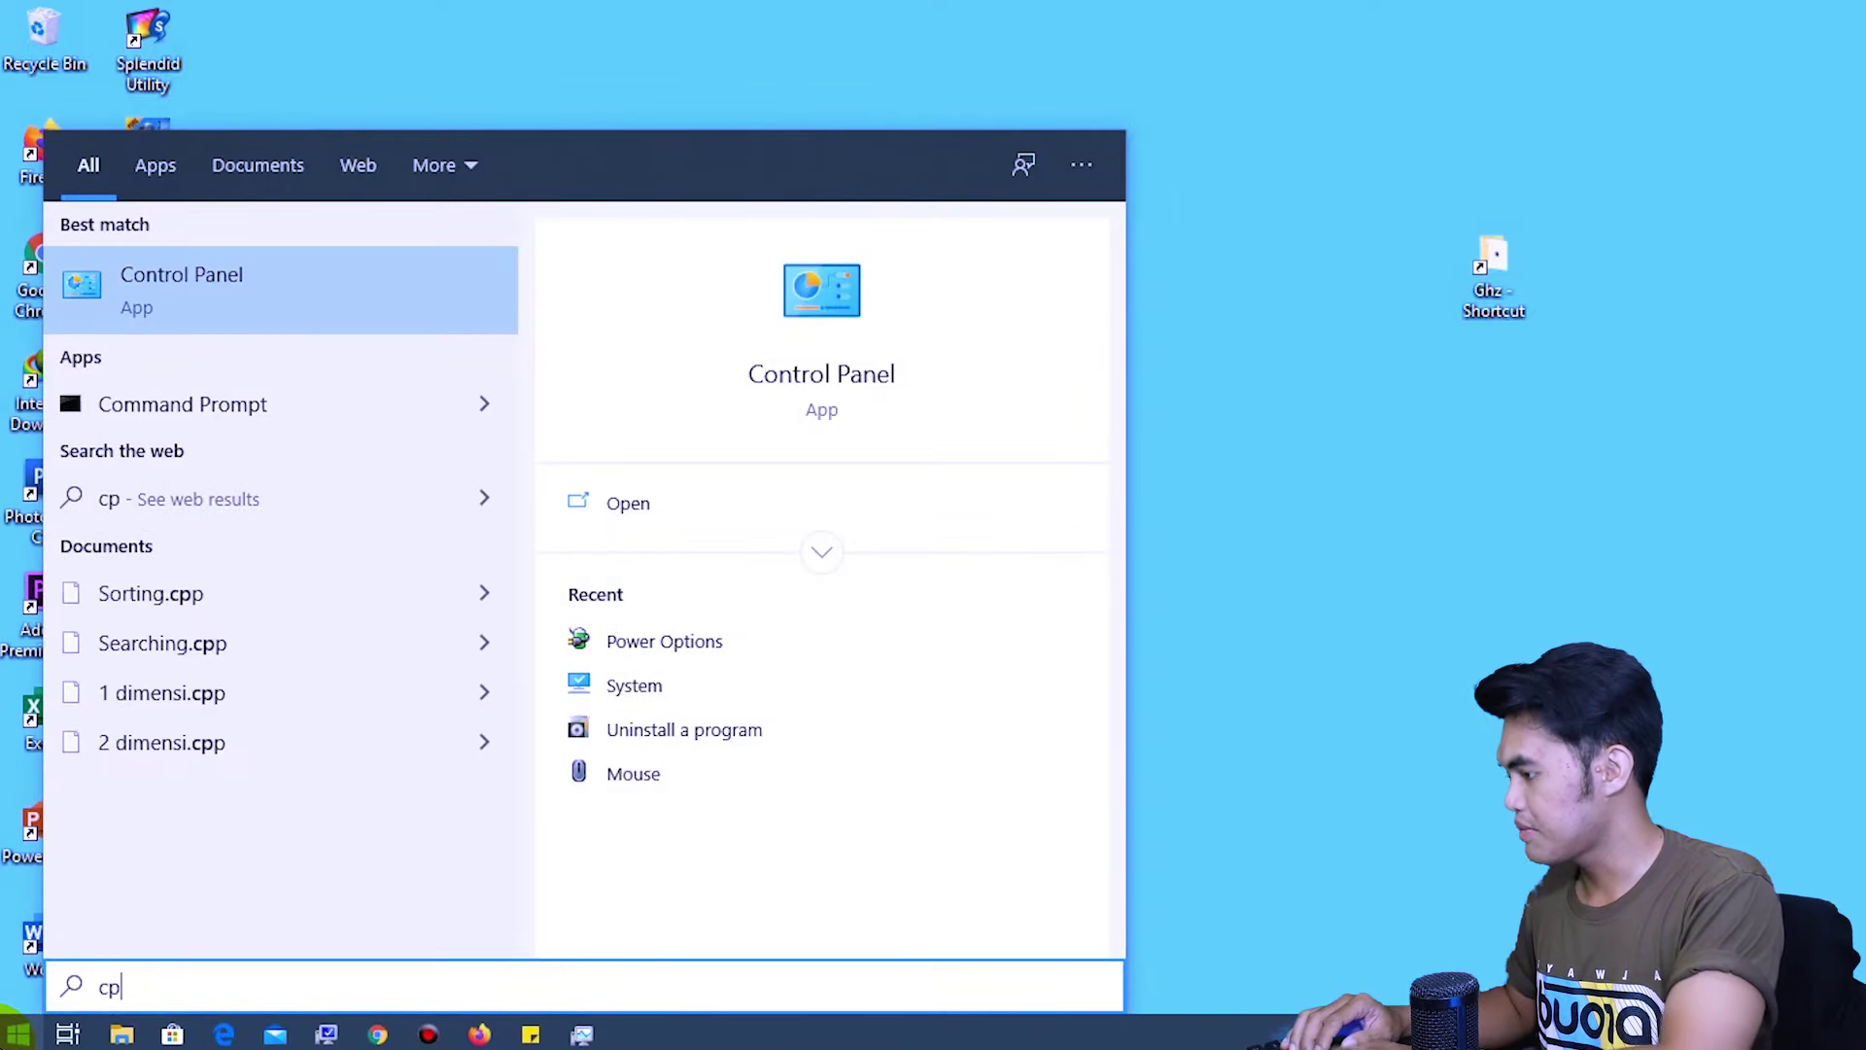
type("u")
key("BackSpace")
key("BackSpace")
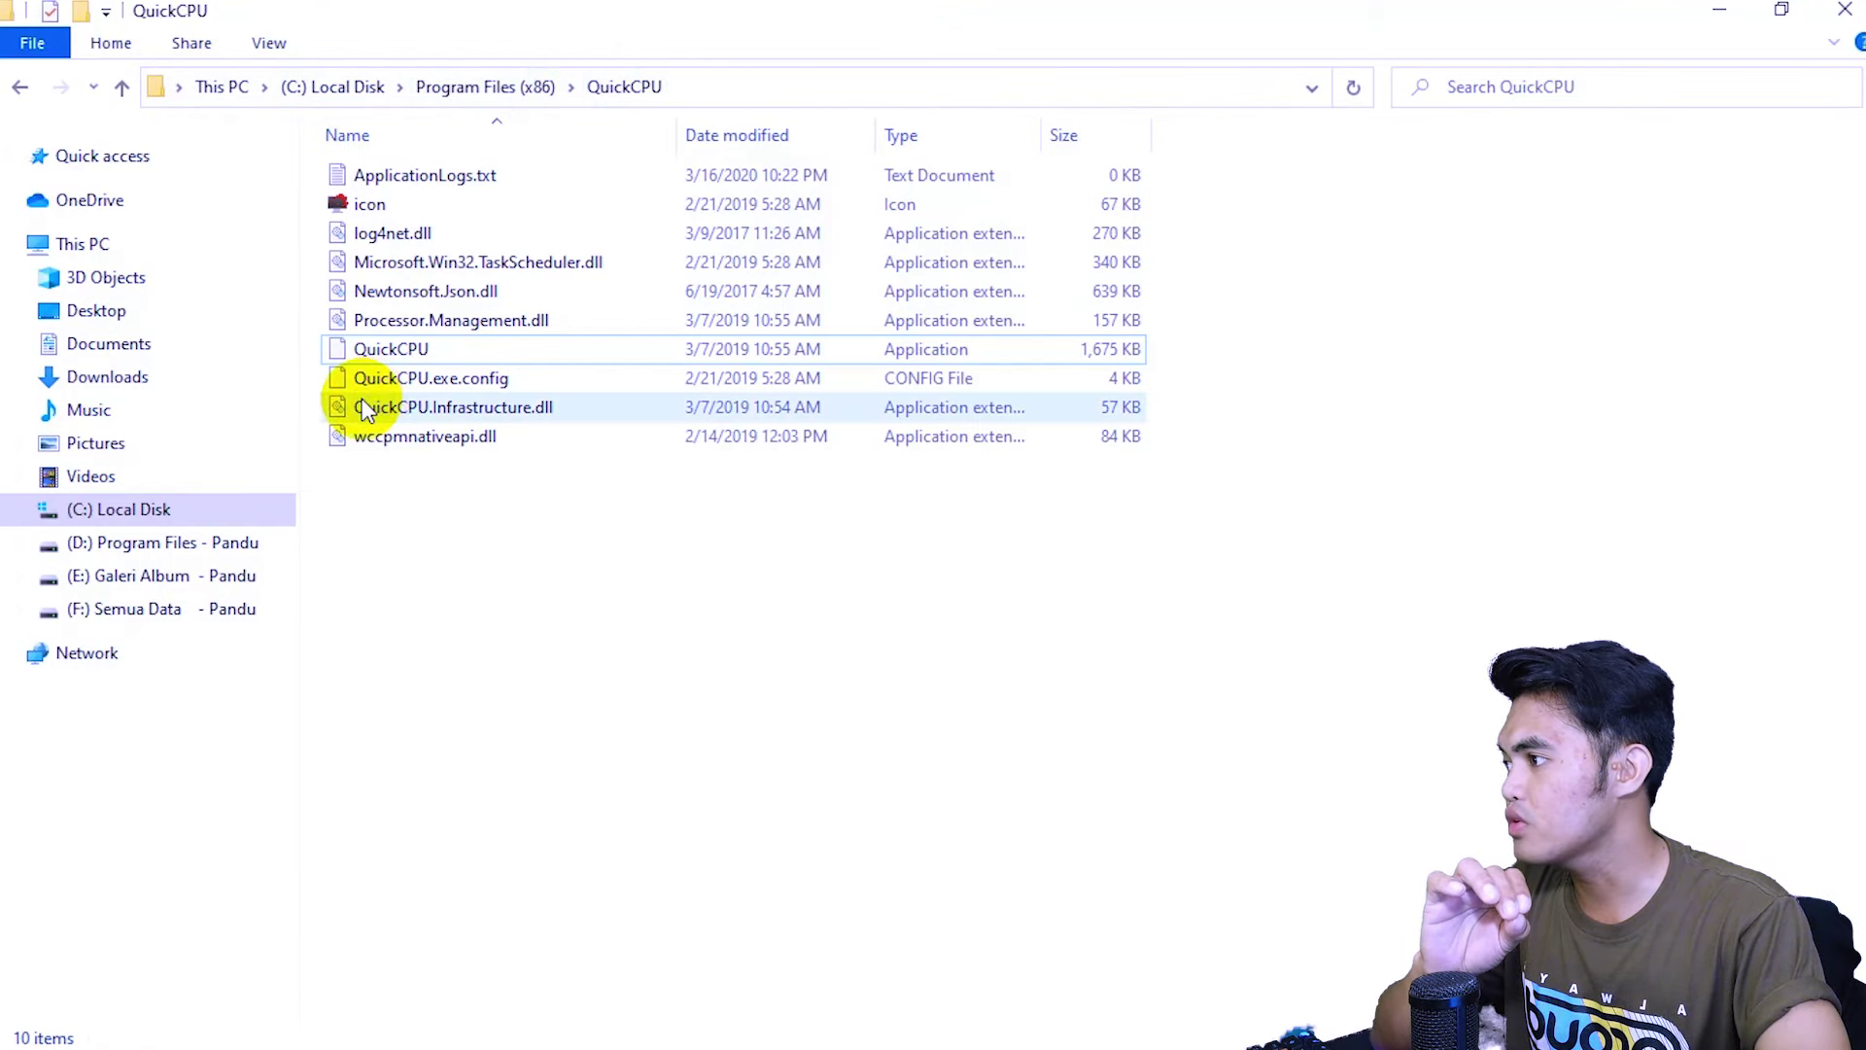
Launch the QuickCPU application from its Program Files (x86) folder and dismiss the update notice
left_click(366, 354)
double_click(365, 354)
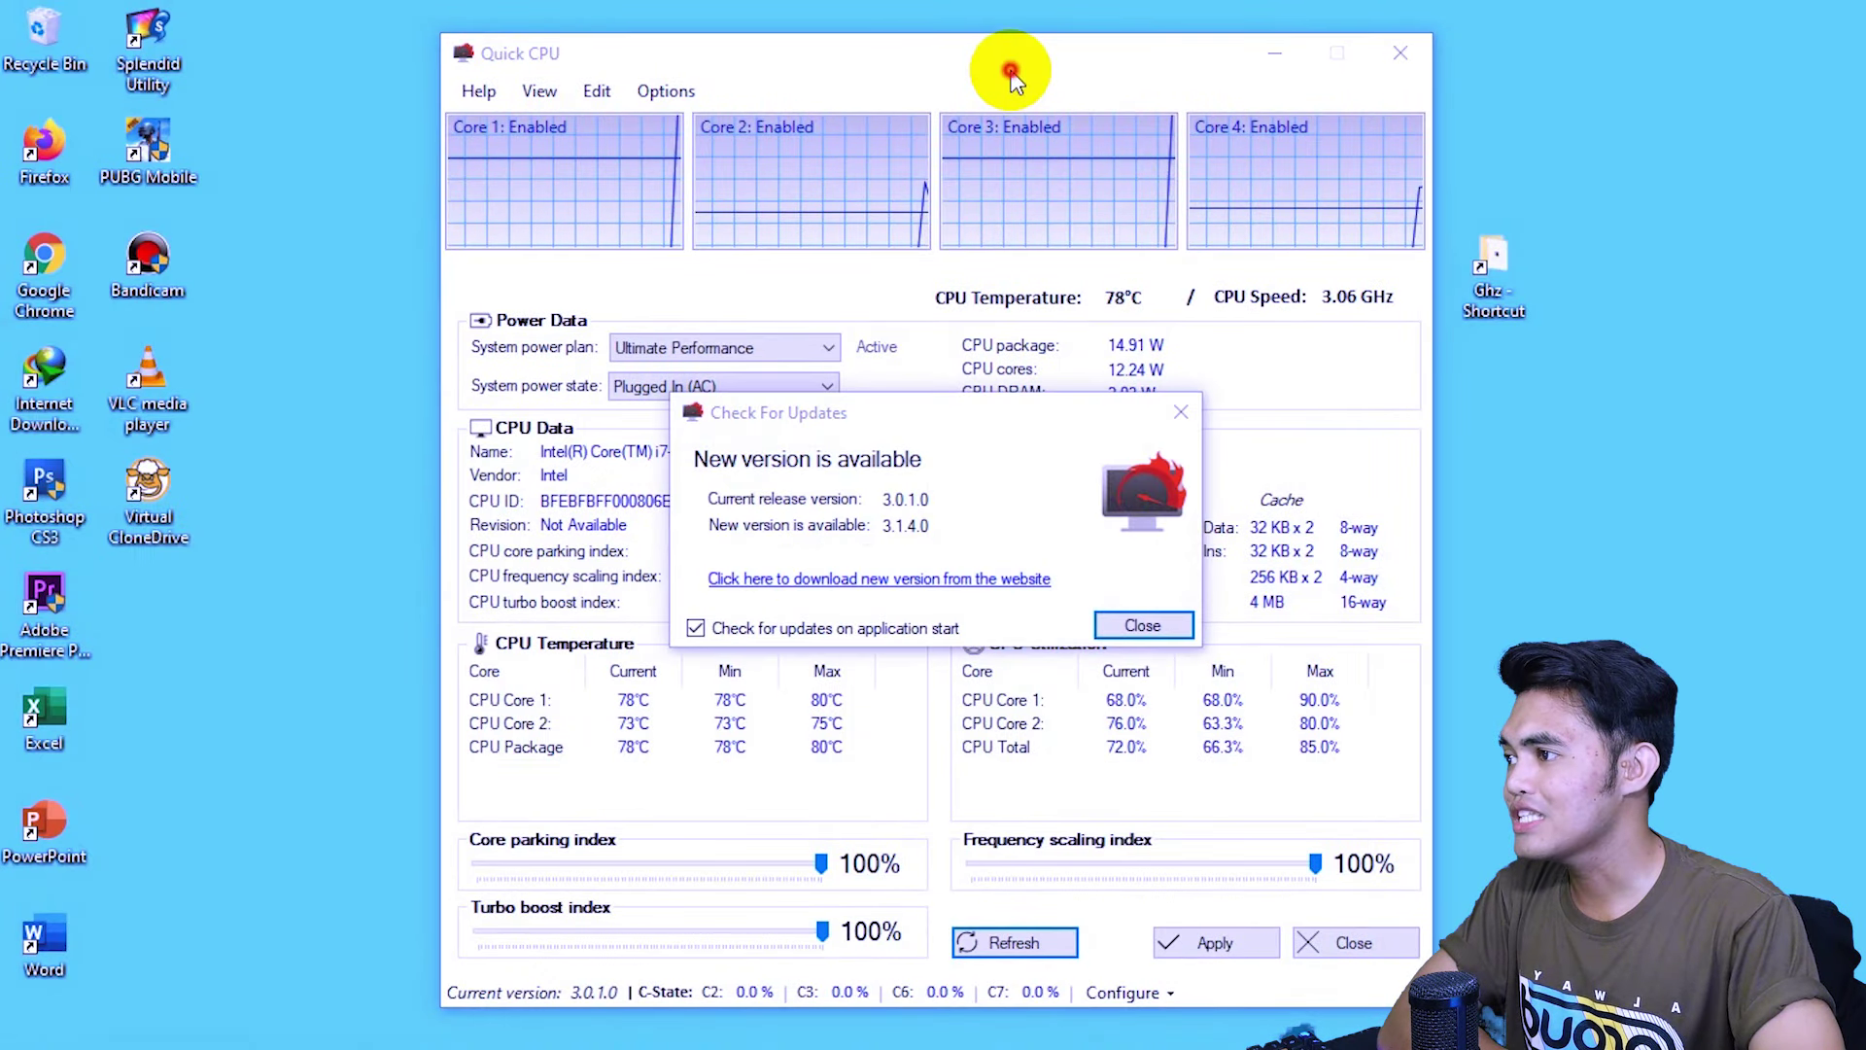
left_click(1144, 625)
left_click_drag(1070, 64, 1099, 26)
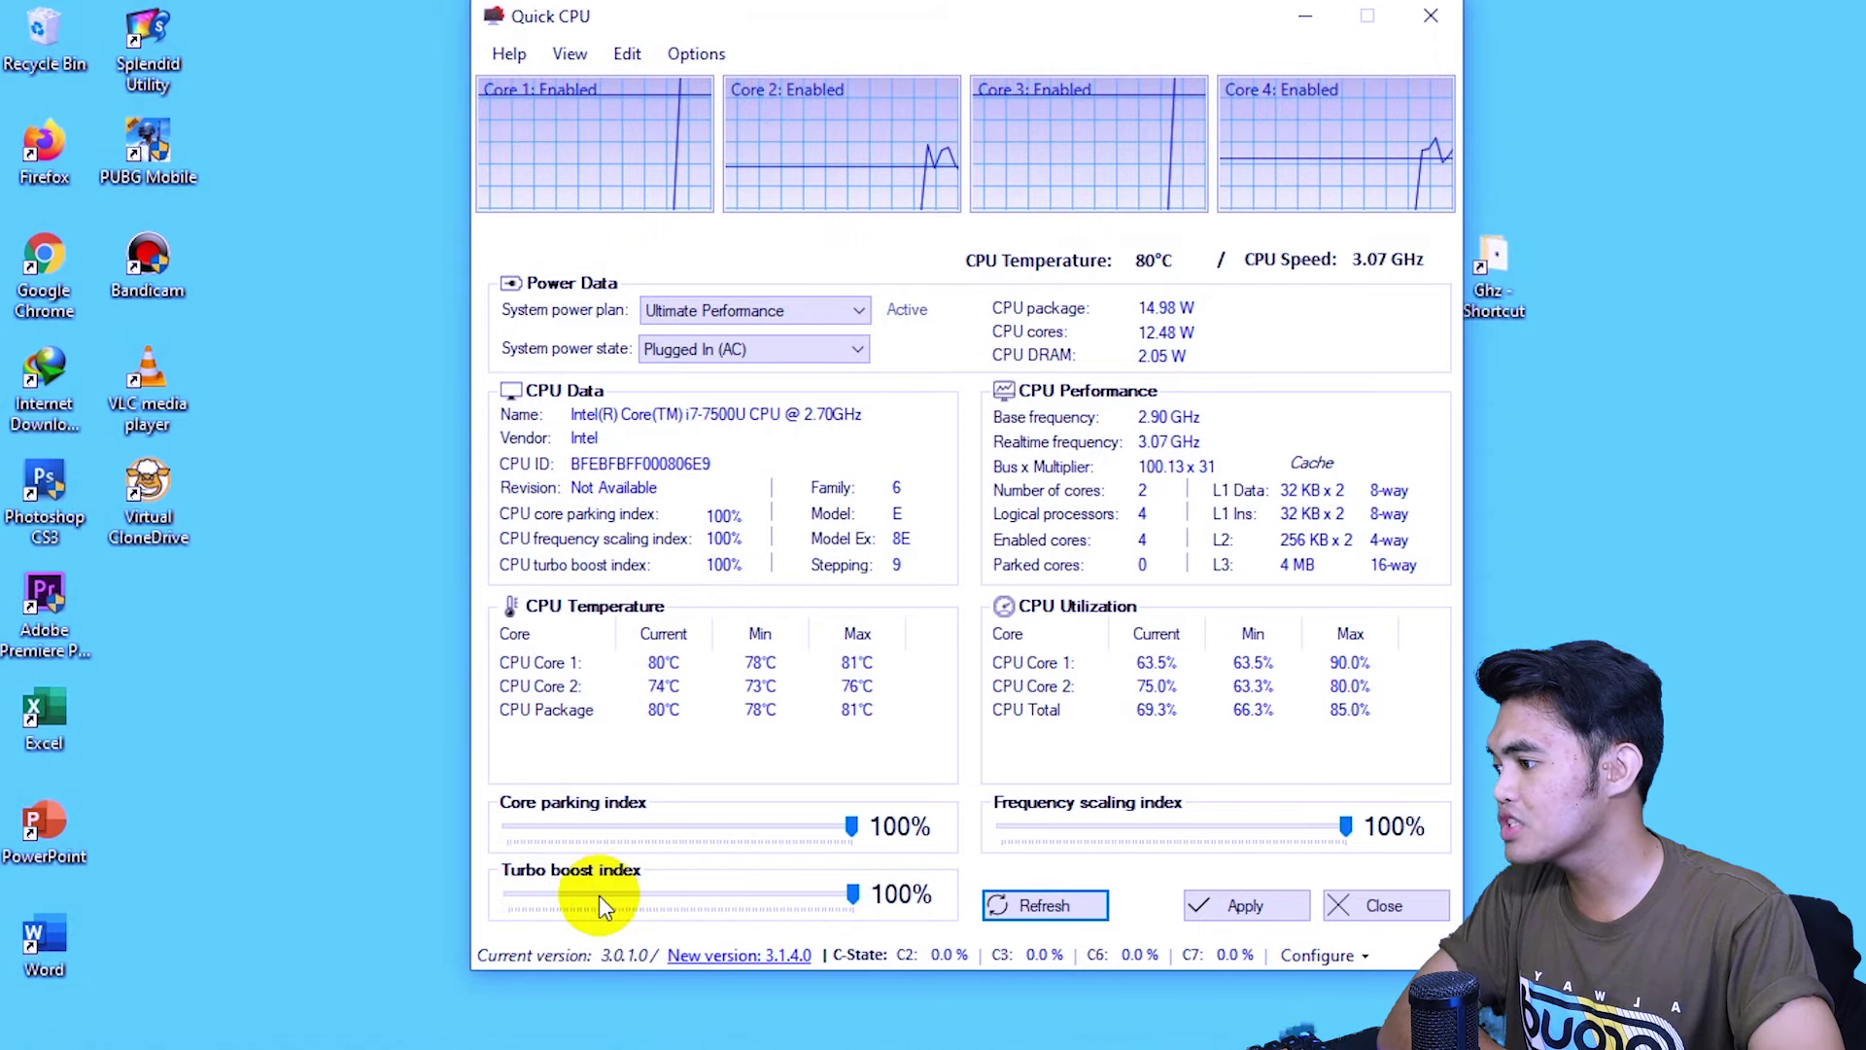
Try lowering the turbo boost index in Quick CPU and refresh the values
left_click_drag(852, 895, 642, 898)
left_click(1029, 906)
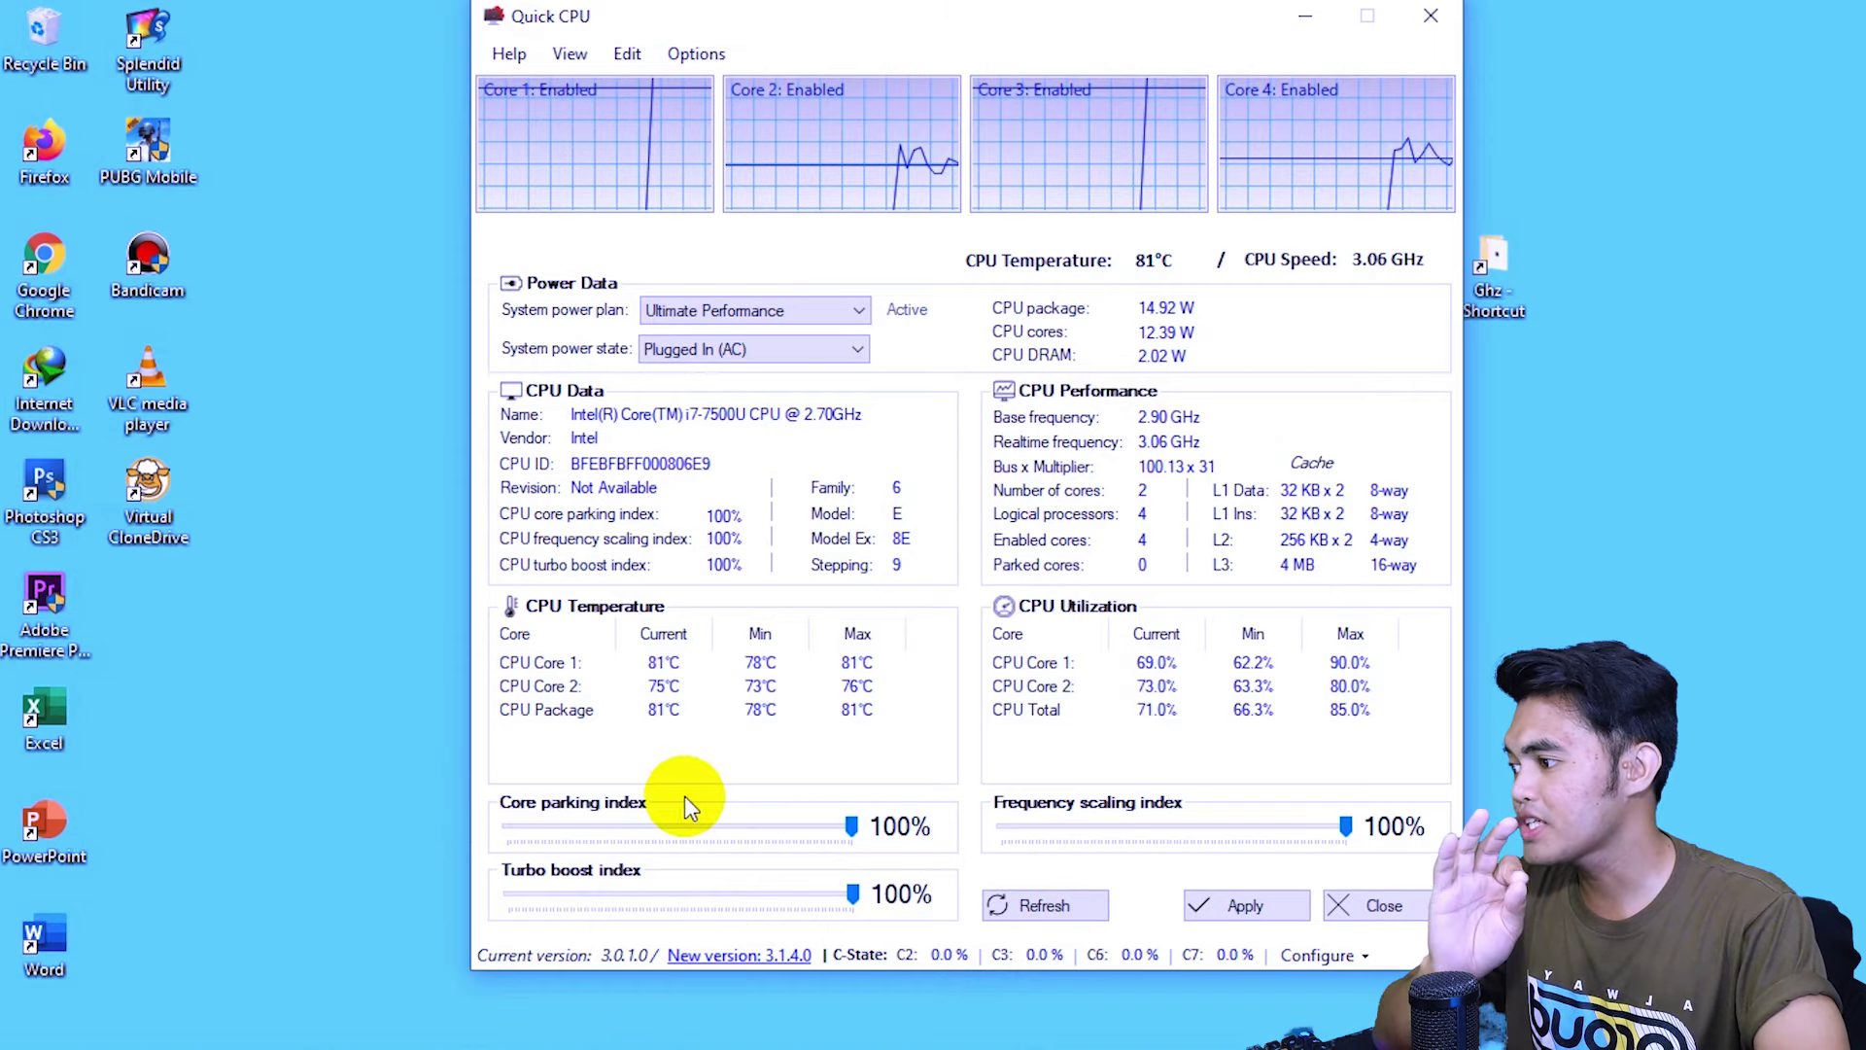
Set the core parking and frequency scaling indexes to 100% with the Ultimate Performance power plan, and apply the Quick CPU changes
left_click_drag(851, 830, 1012, 849)
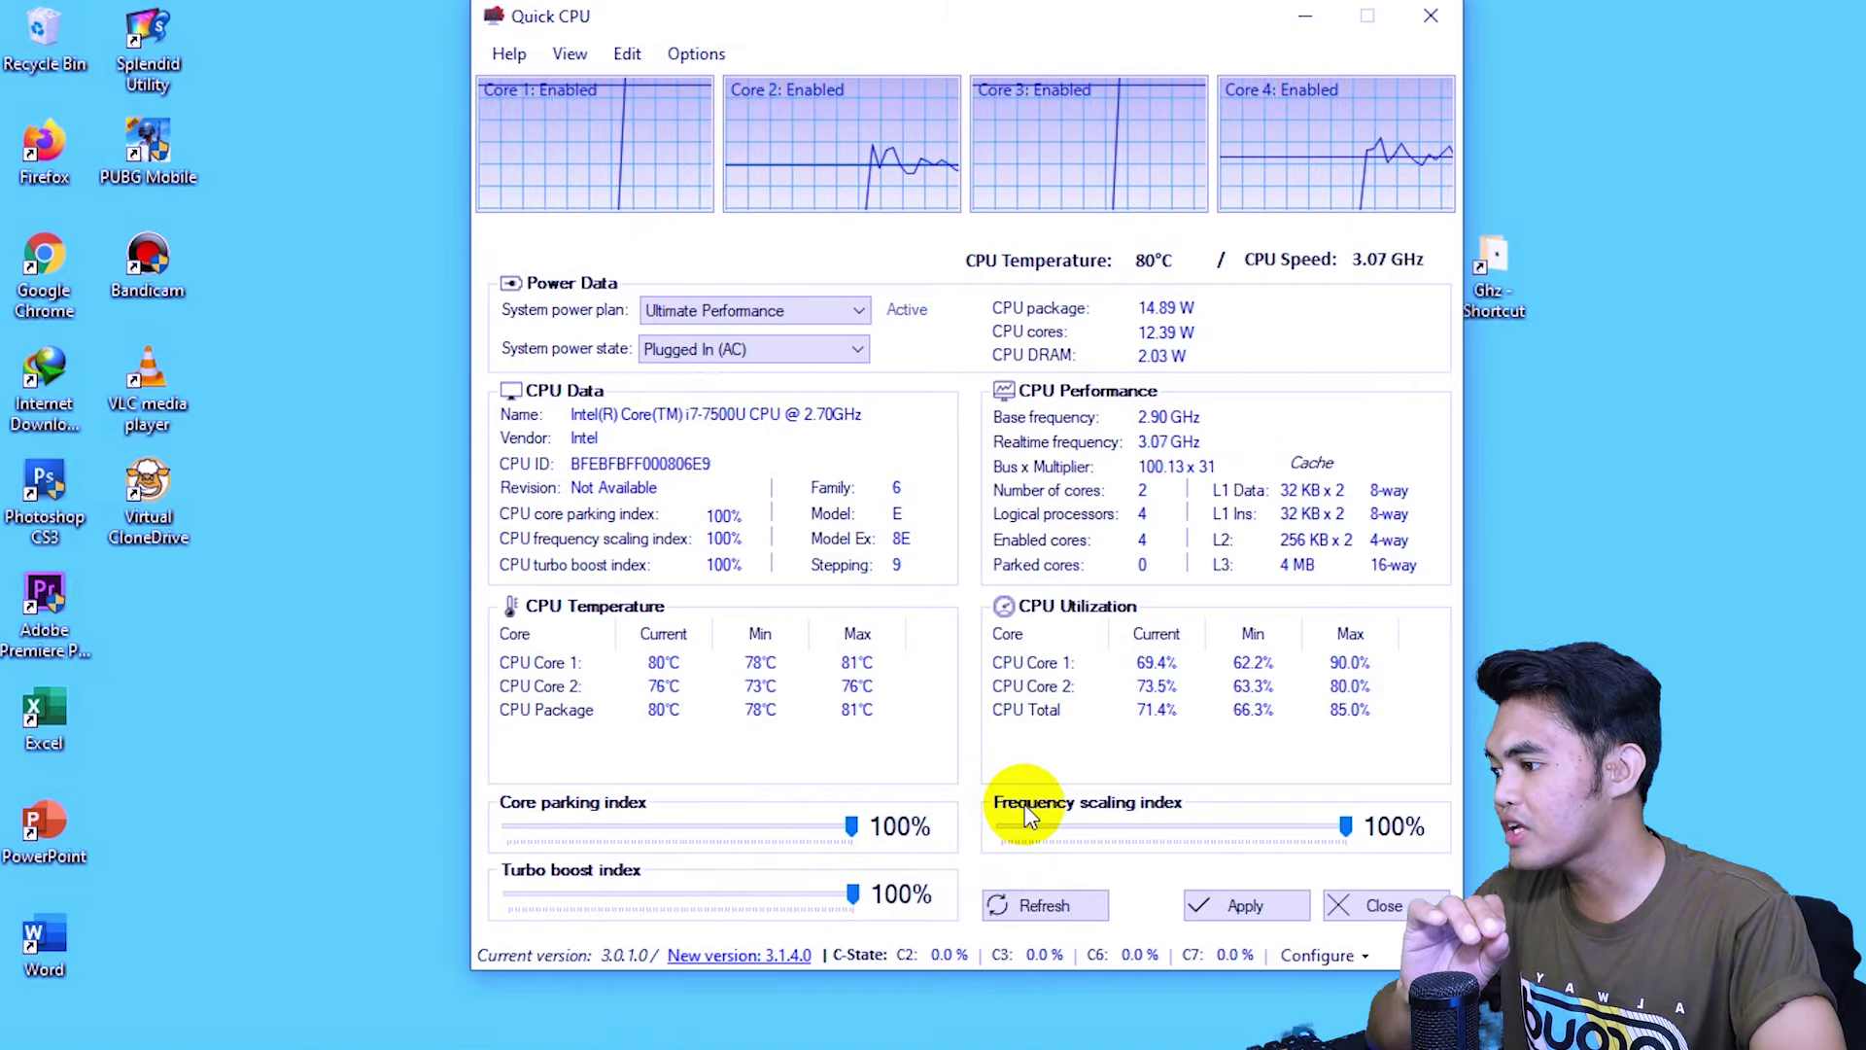
left_click_drag(1345, 827, 1497, 831)
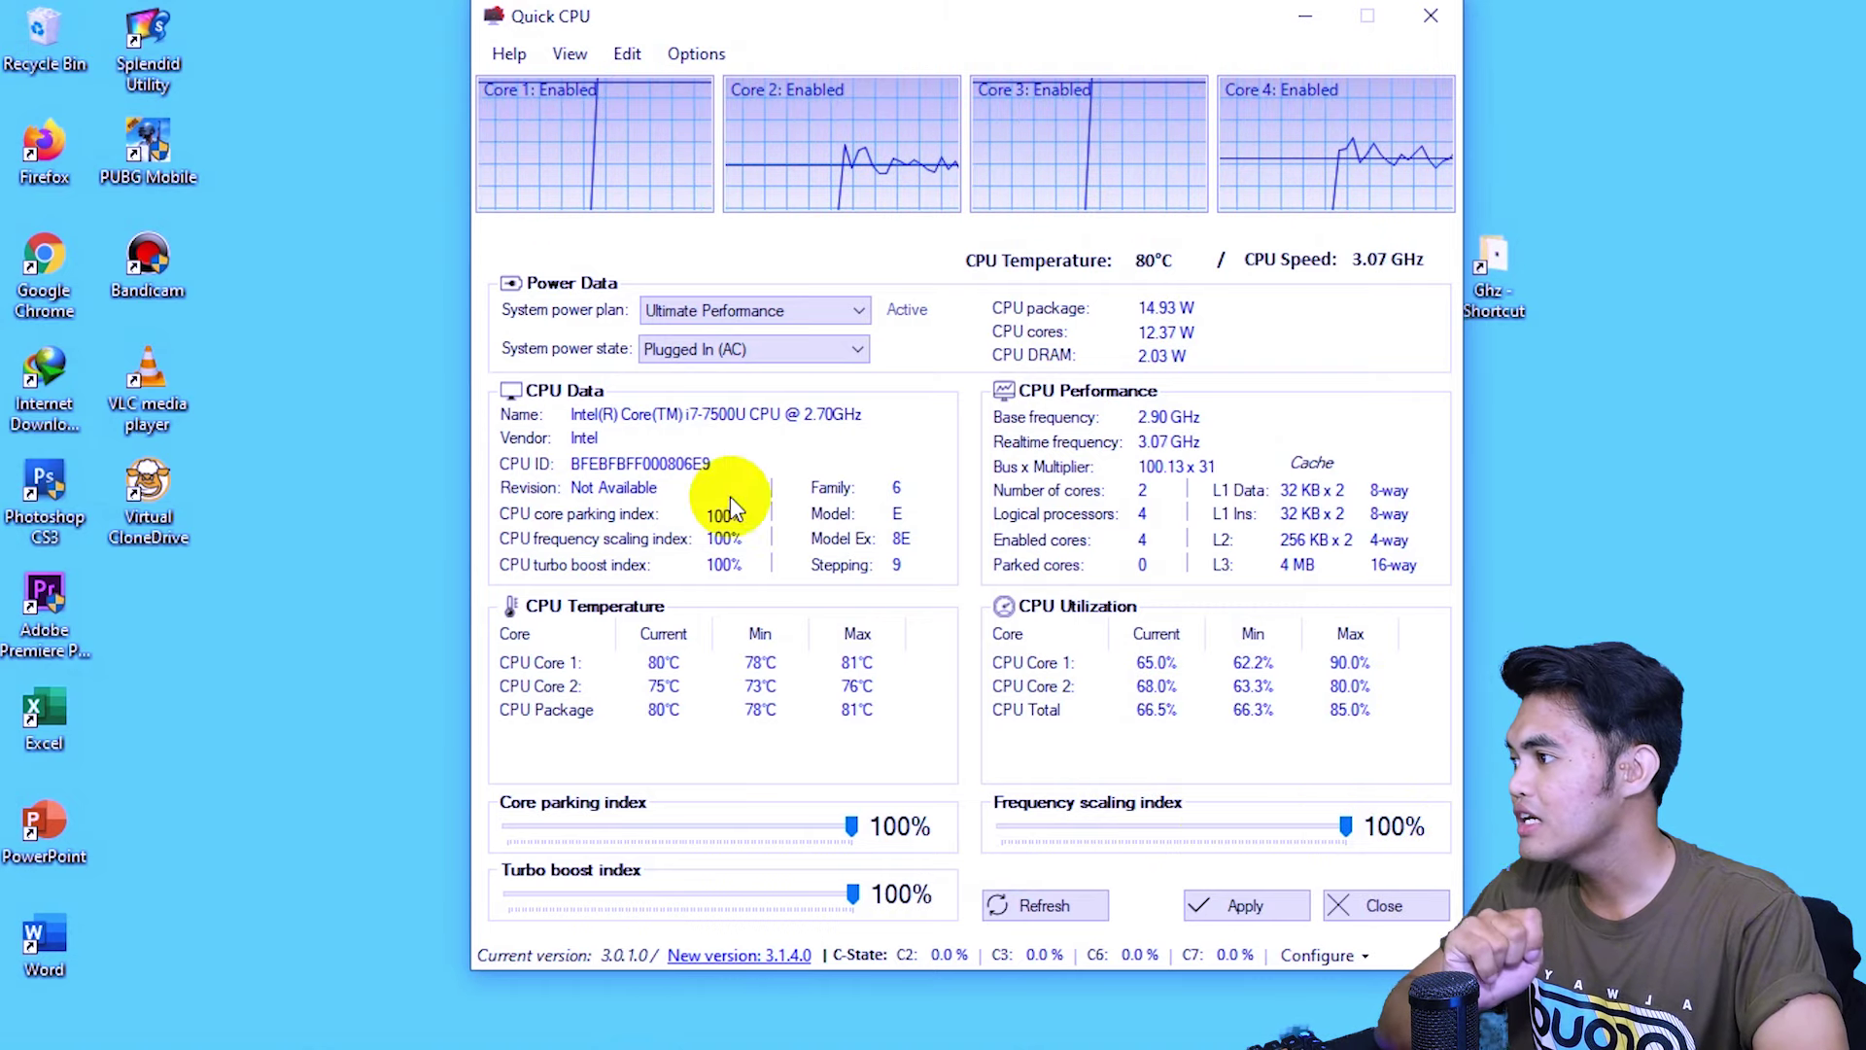
left_click(688, 311)
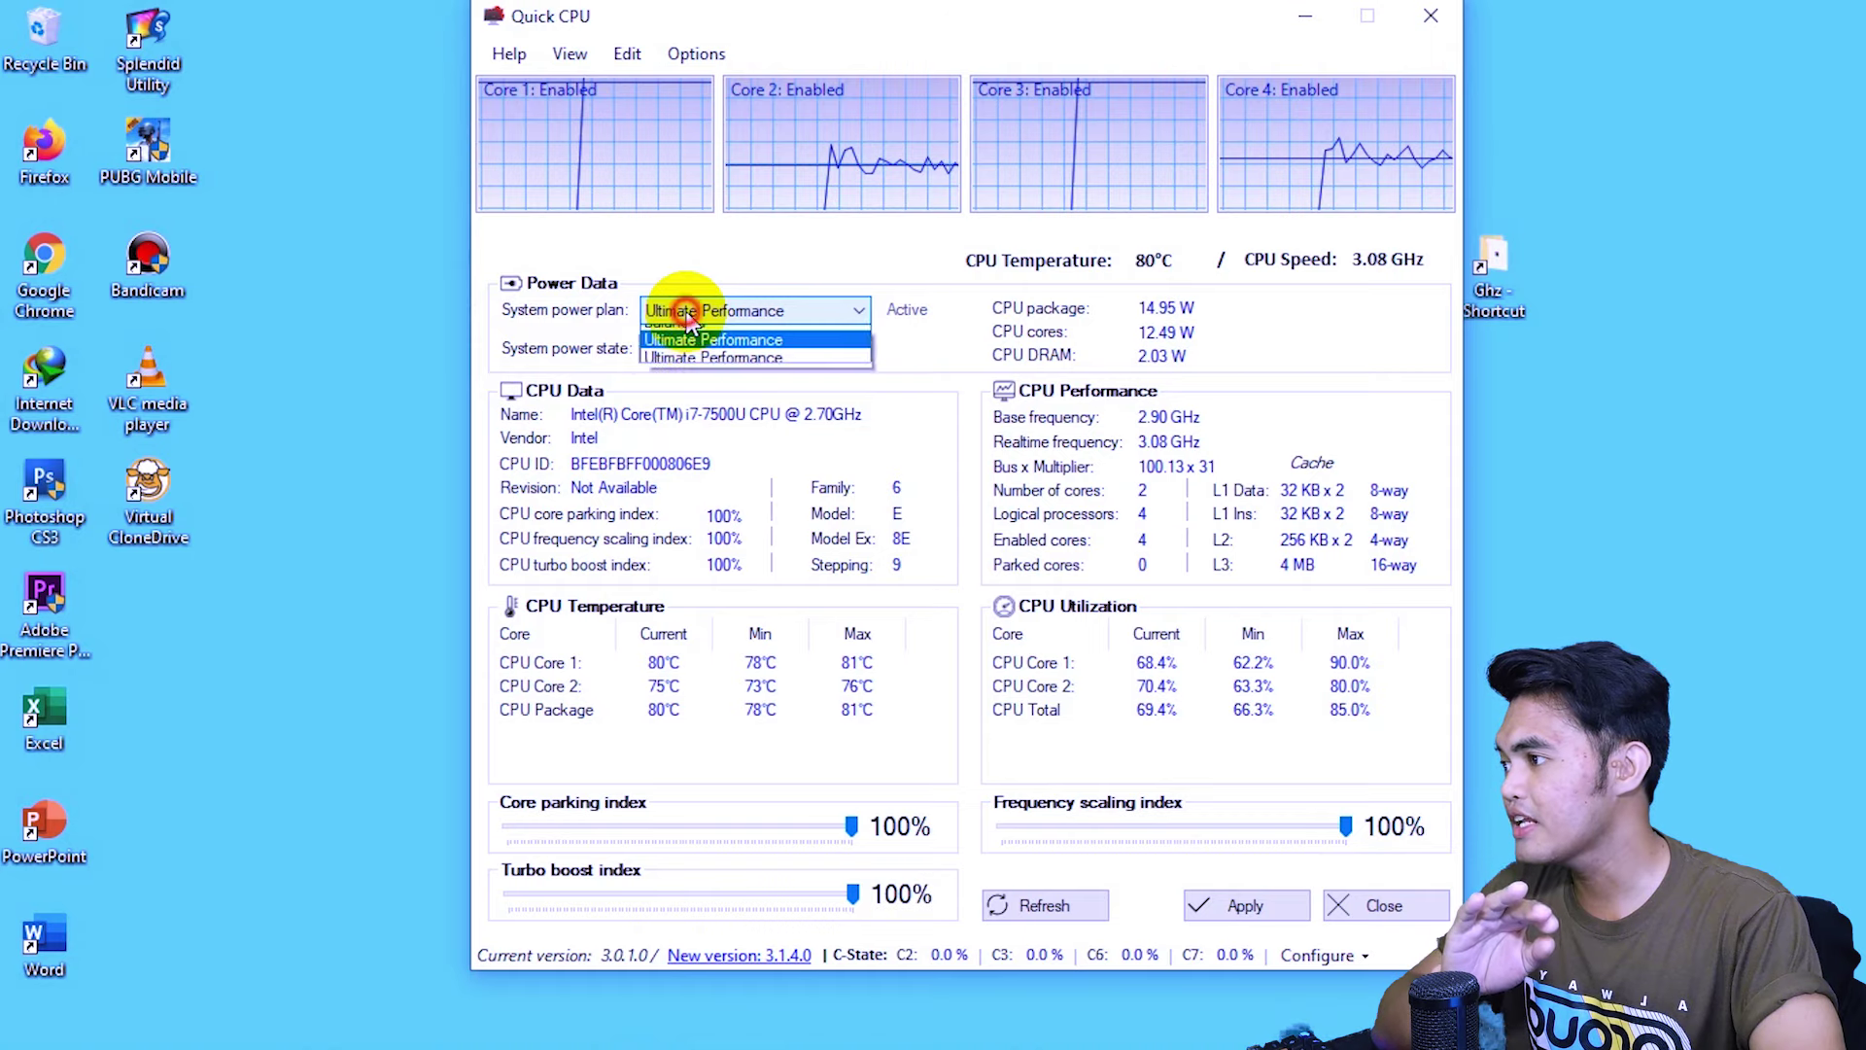
left_click(702, 352)
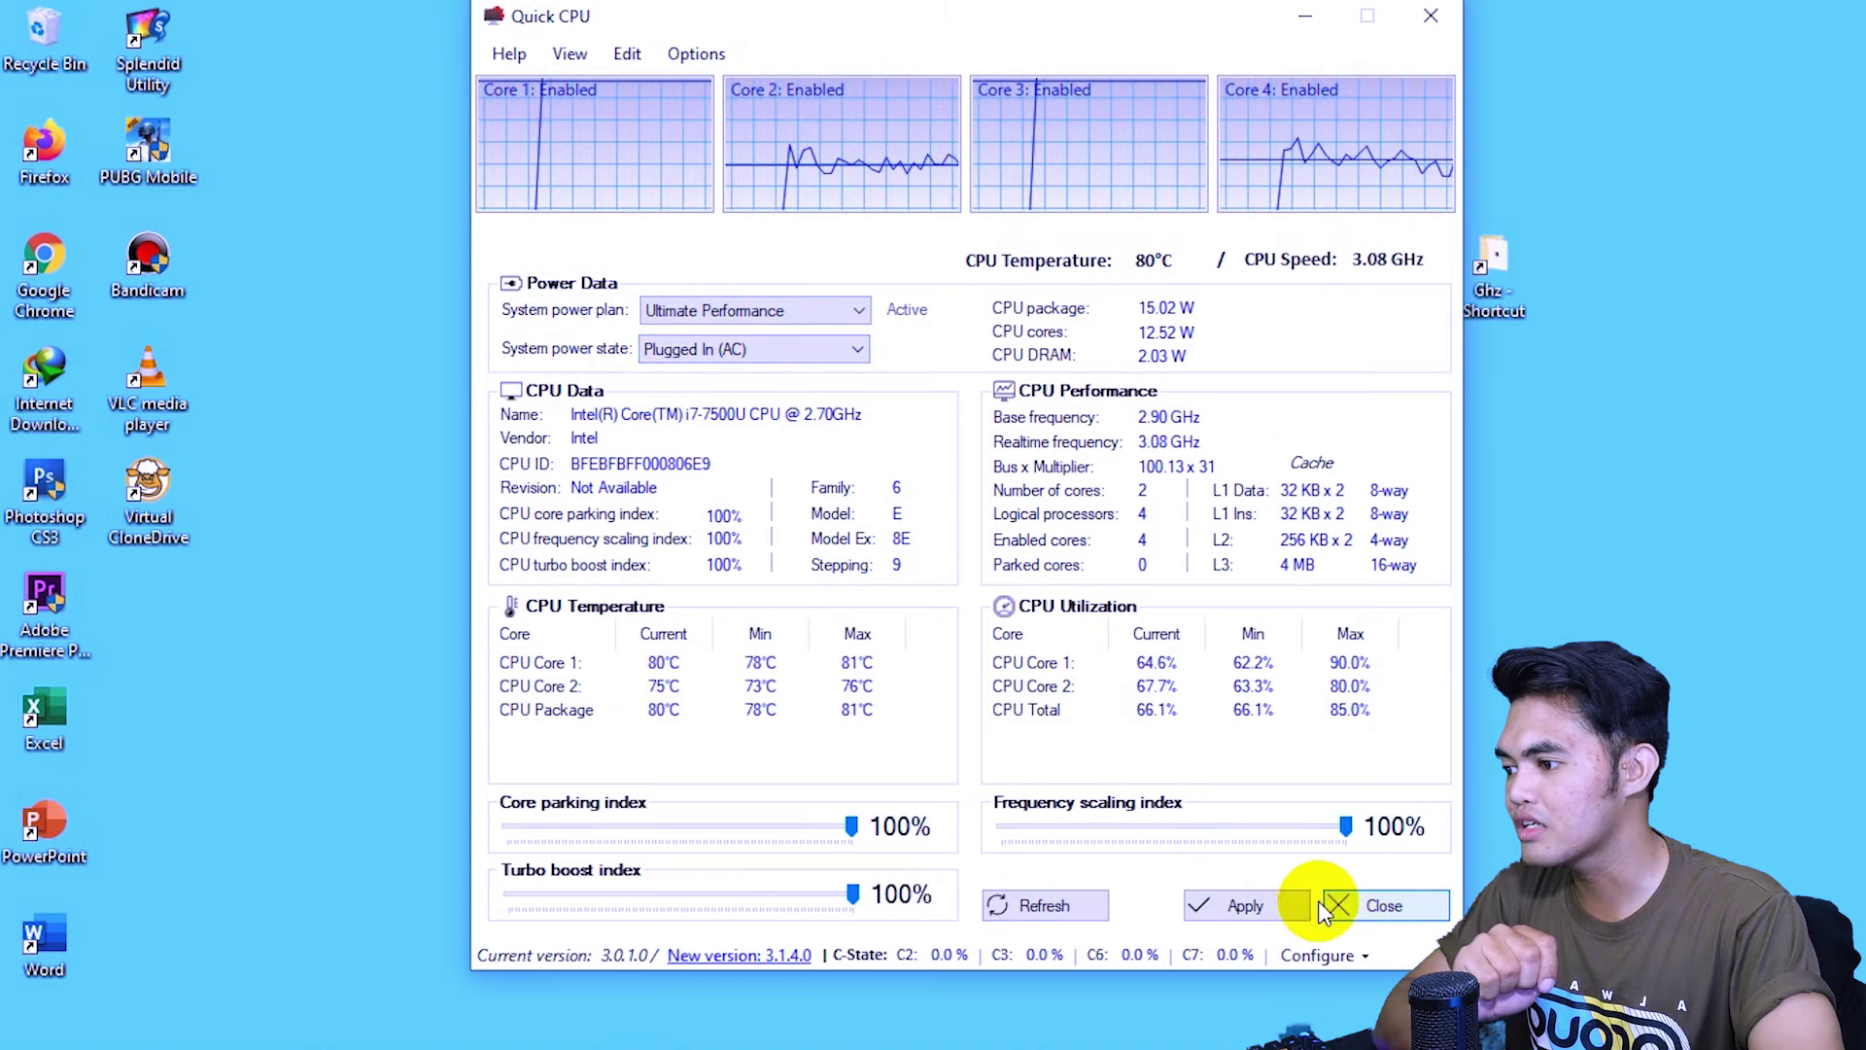
left_click(1218, 905)
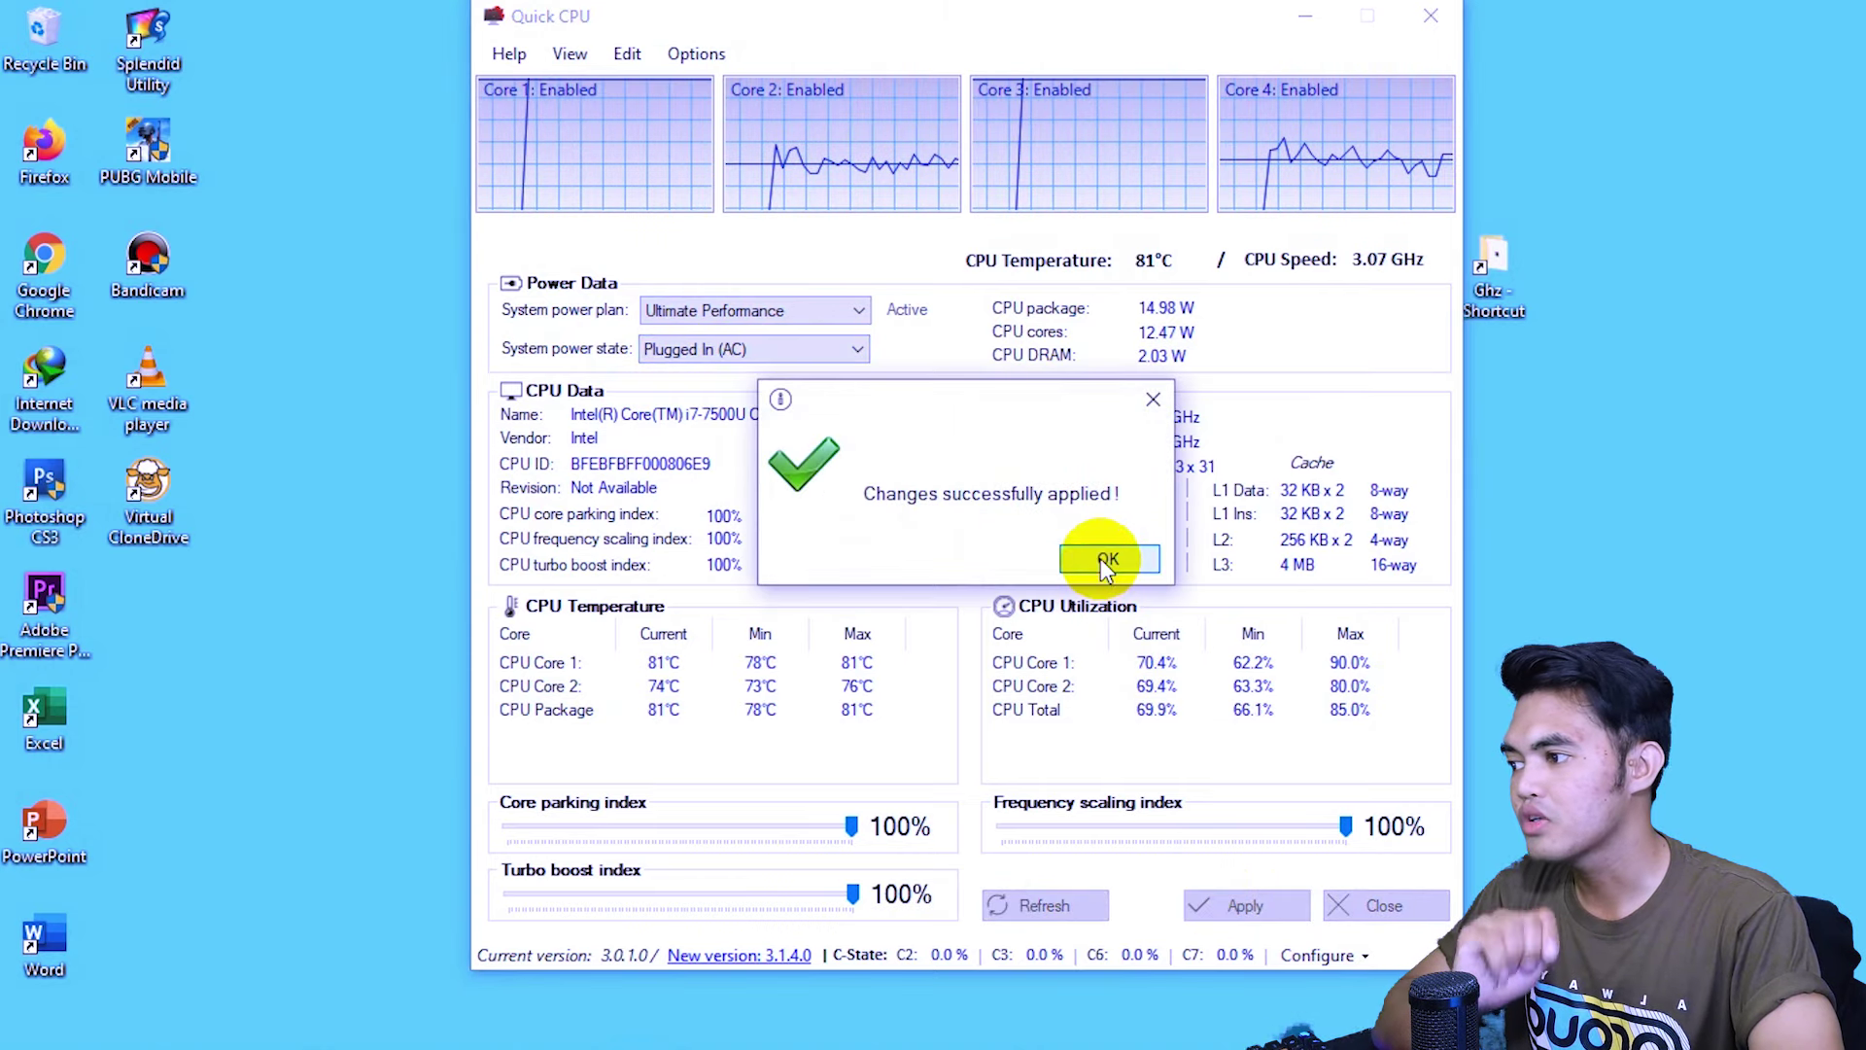
left_click(1100, 558)
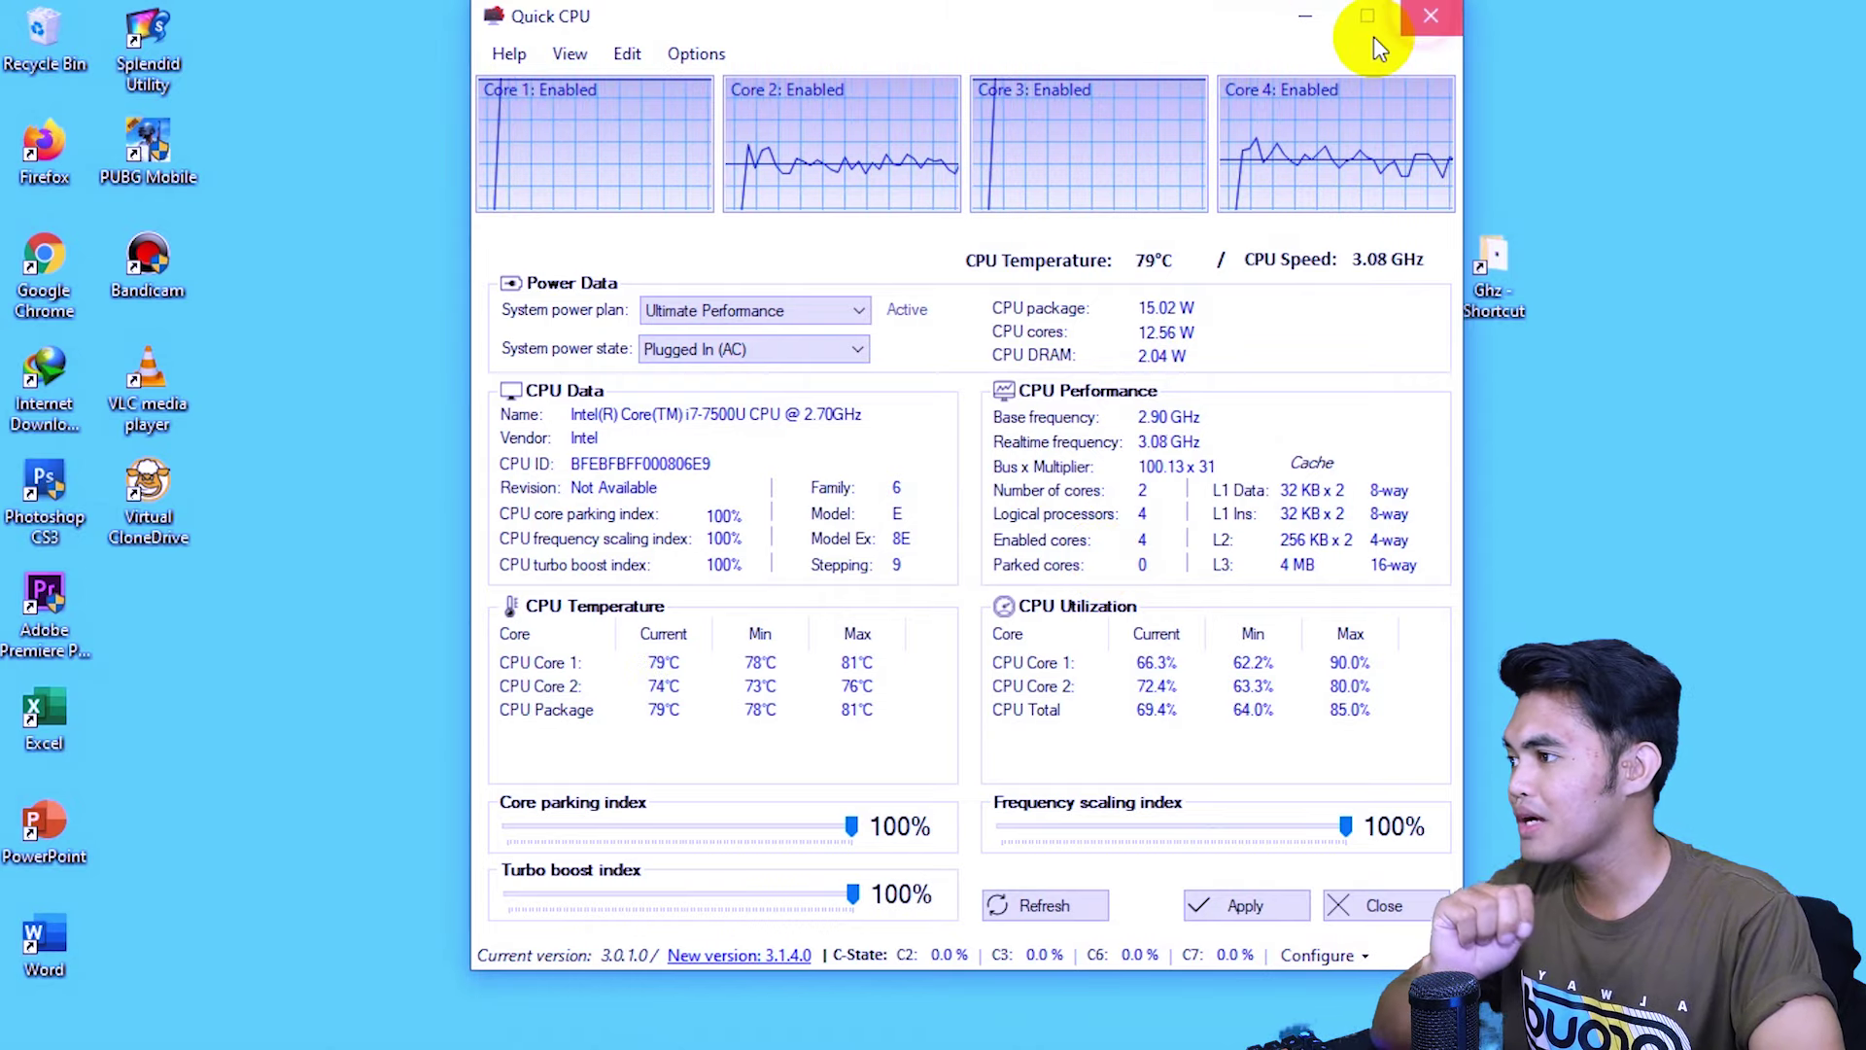
left_click(1305, 15)
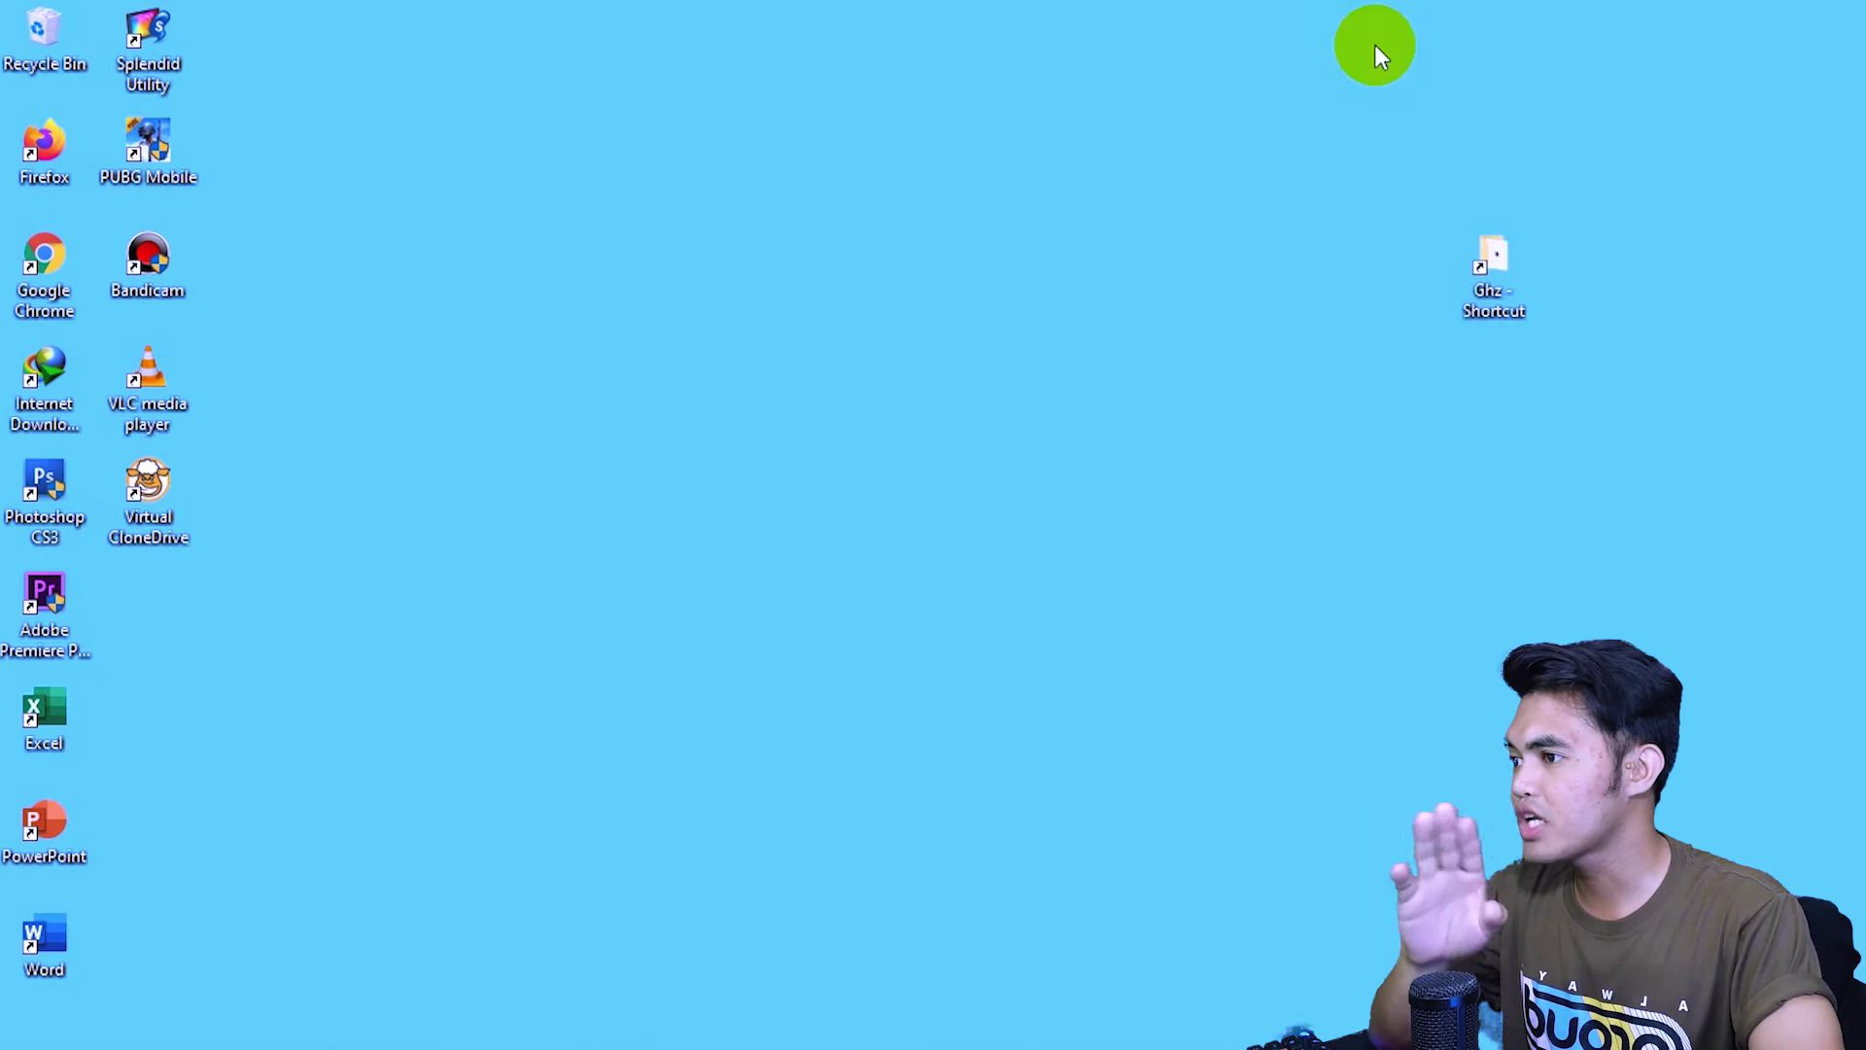
Launch the TimerResolution application from the inner Ghz folder, reached through the desktop shortcut
double_click(1507, 258)
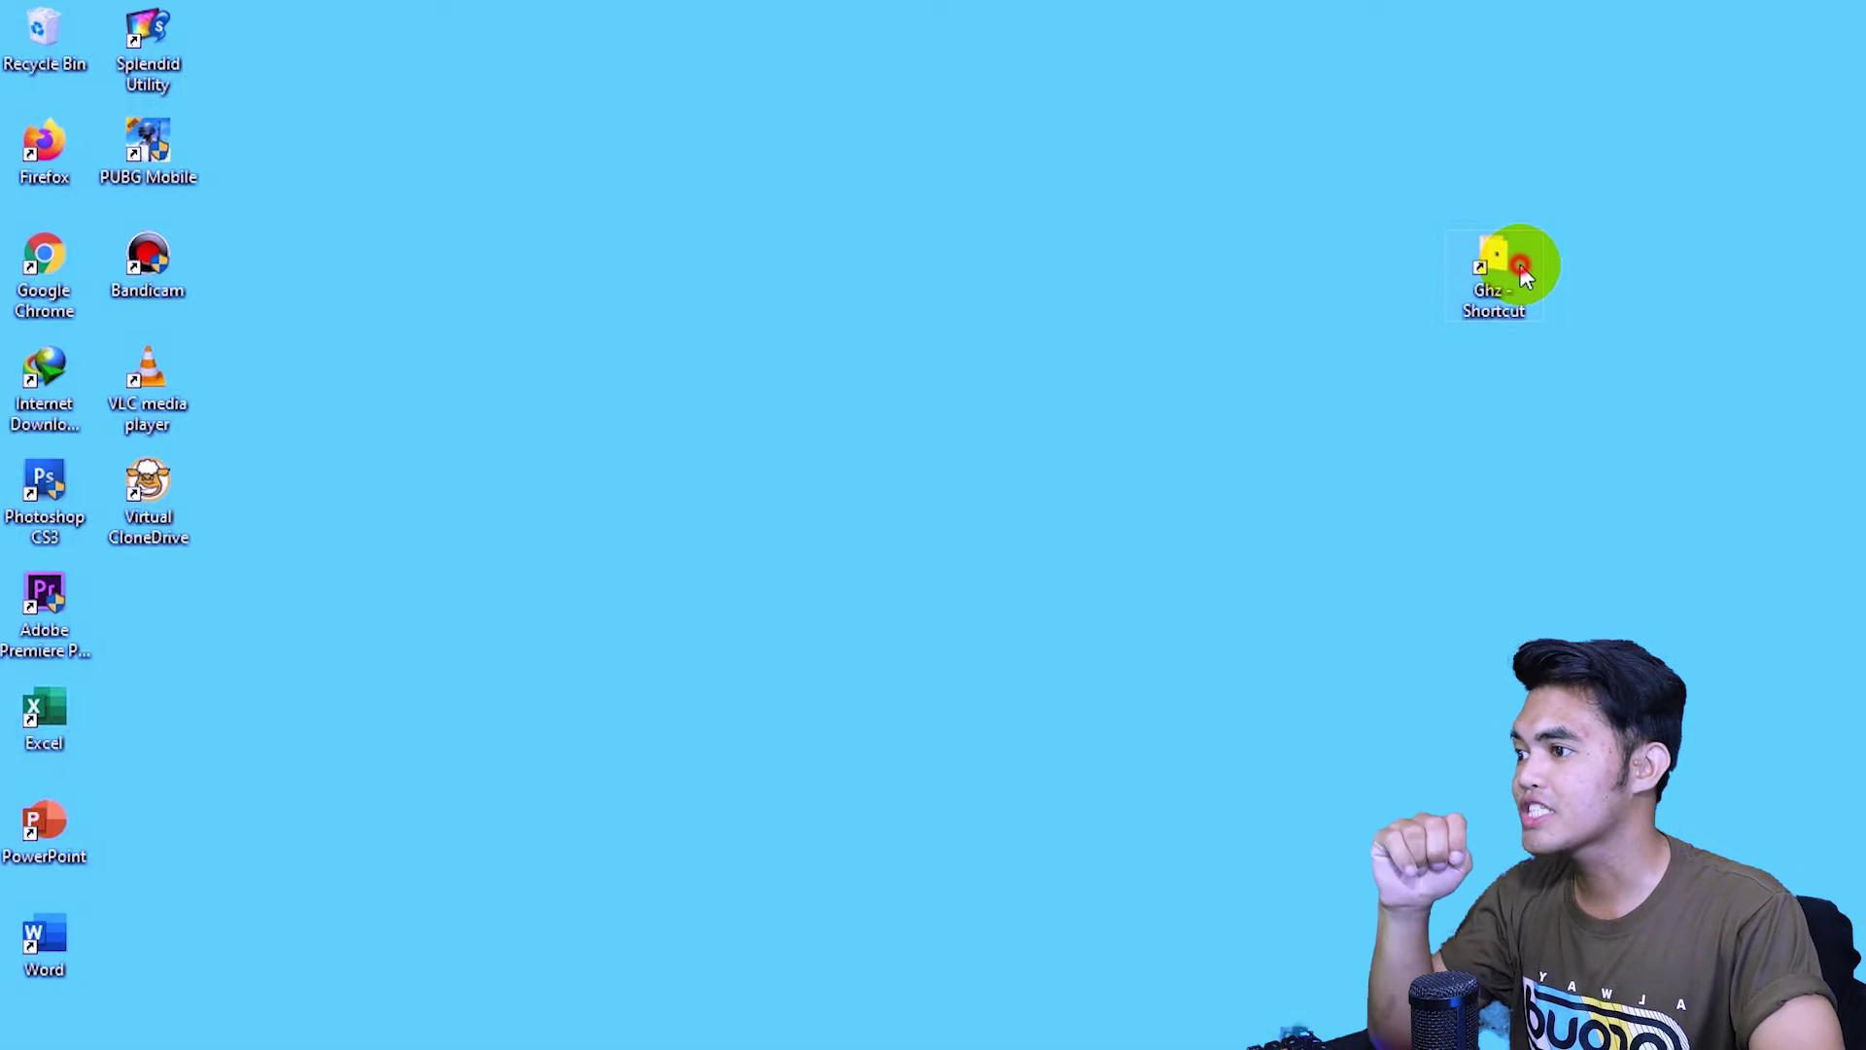
double_click(523, 175)
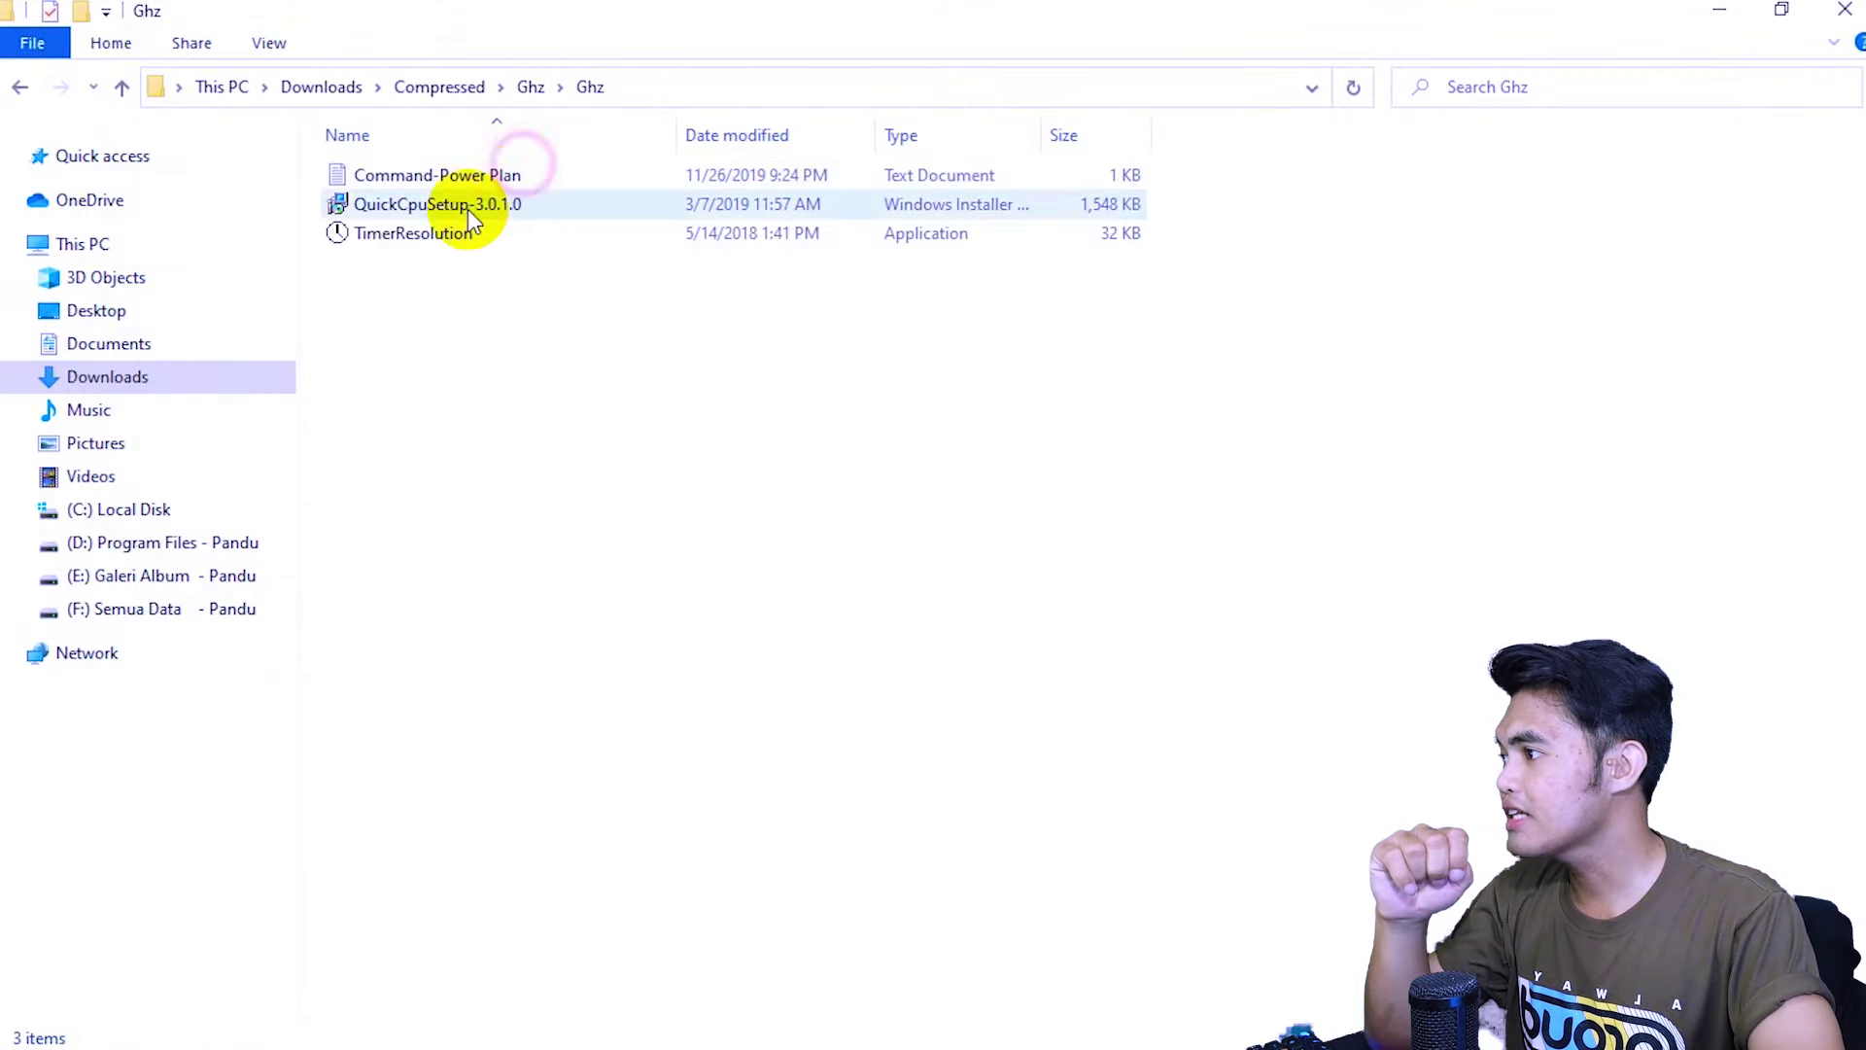
double_click(376, 239)
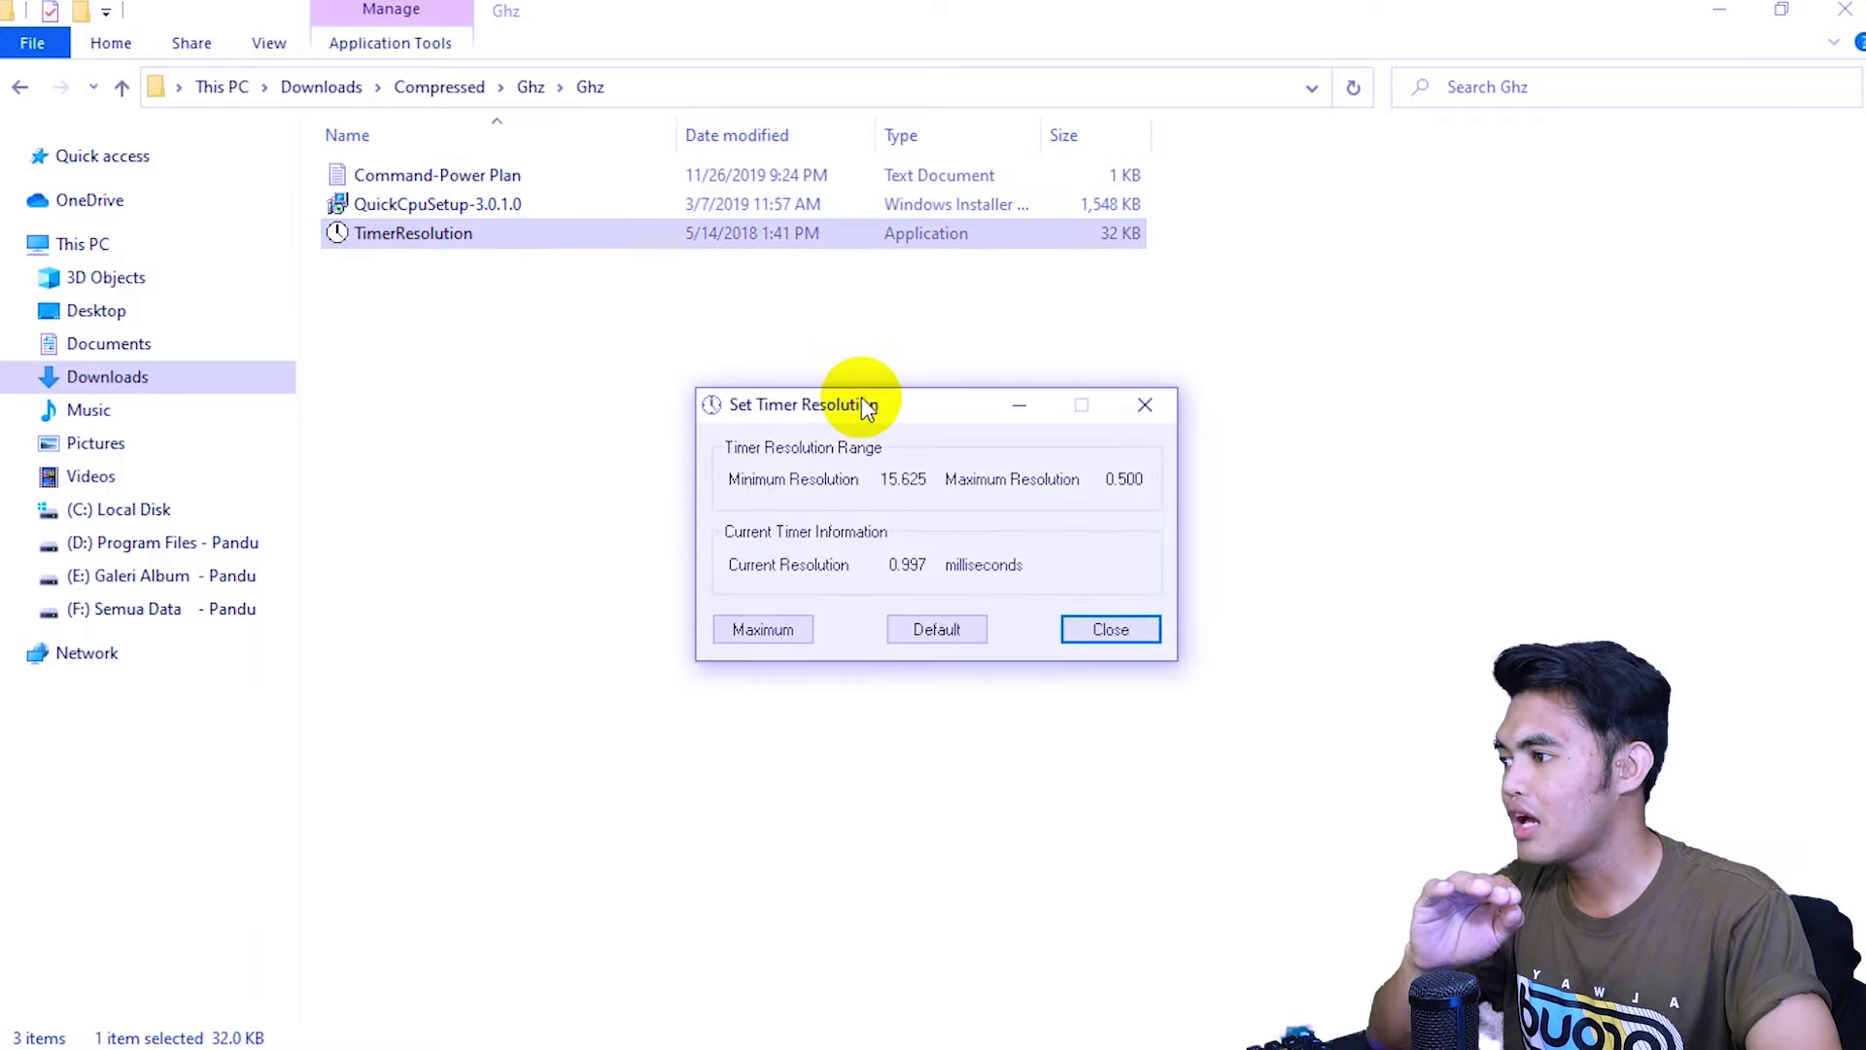
Set the timer resolution to its maximum, close the timer tool and minimize the folder window
left_click_drag(867, 406, 1014, 316)
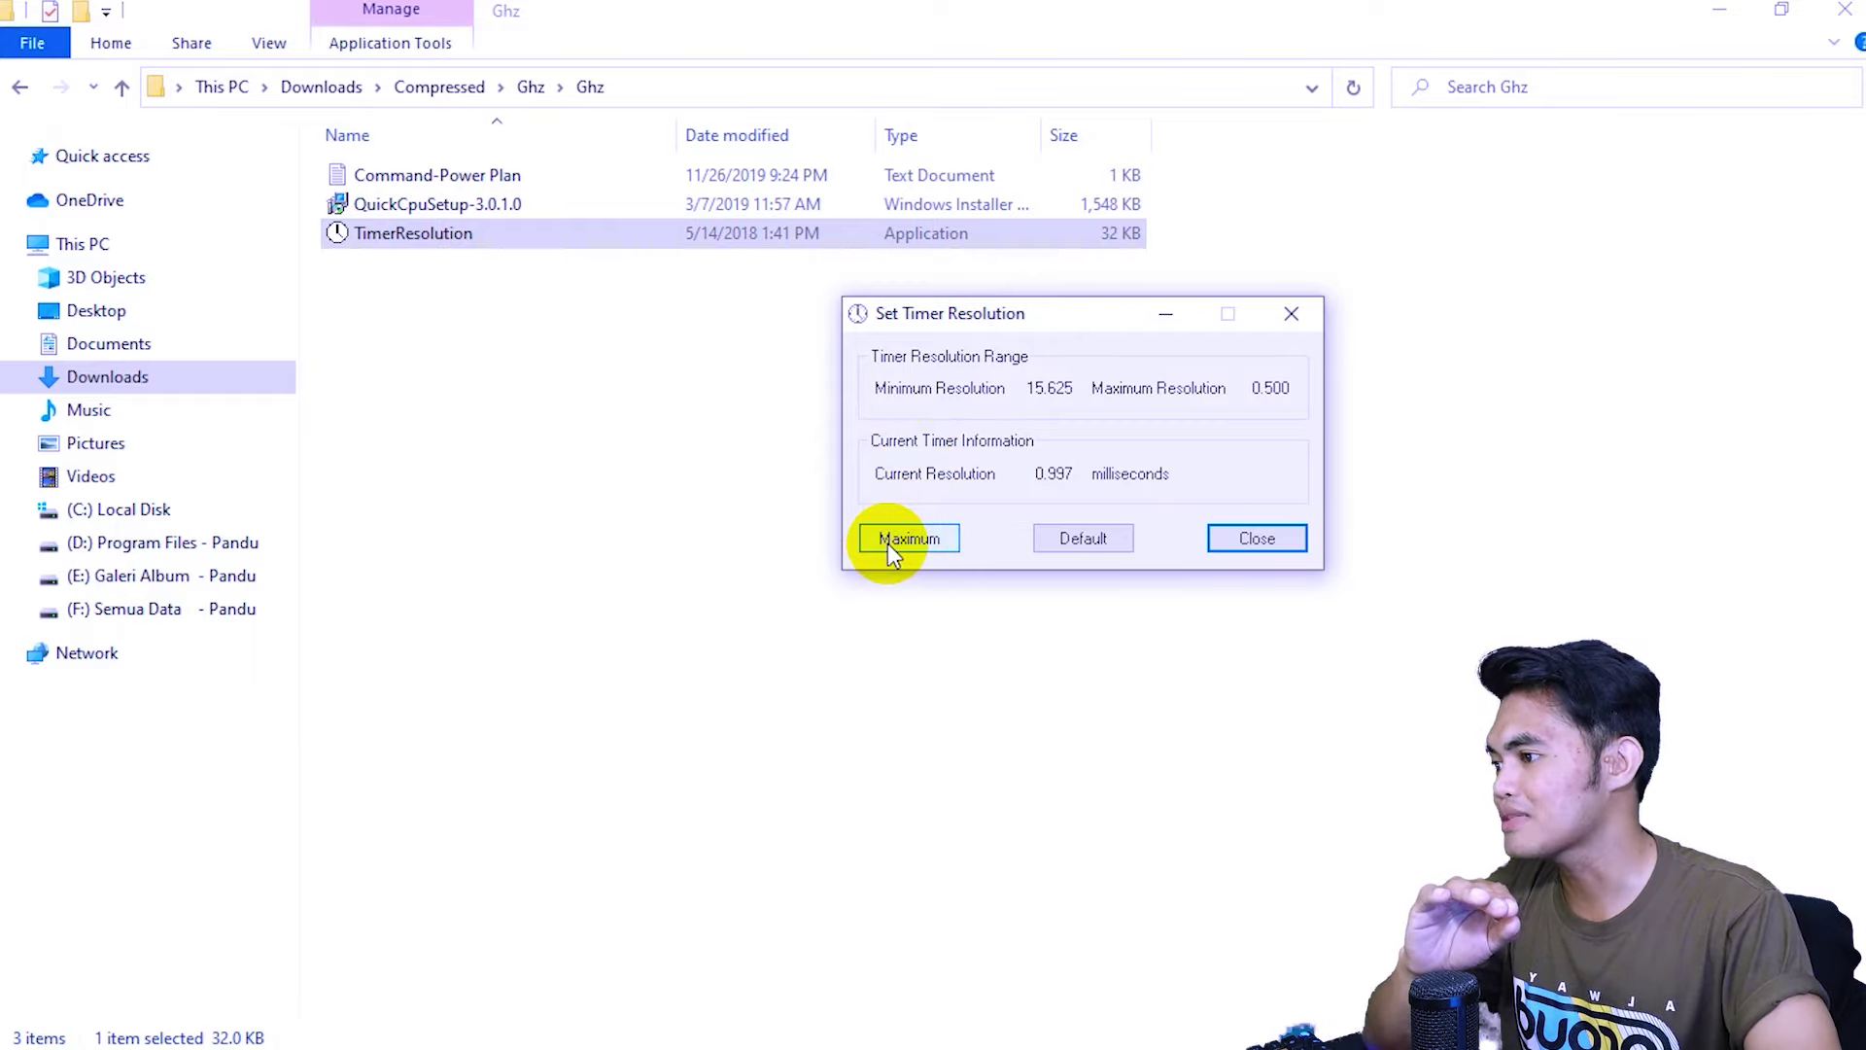
left_click(889, 544)
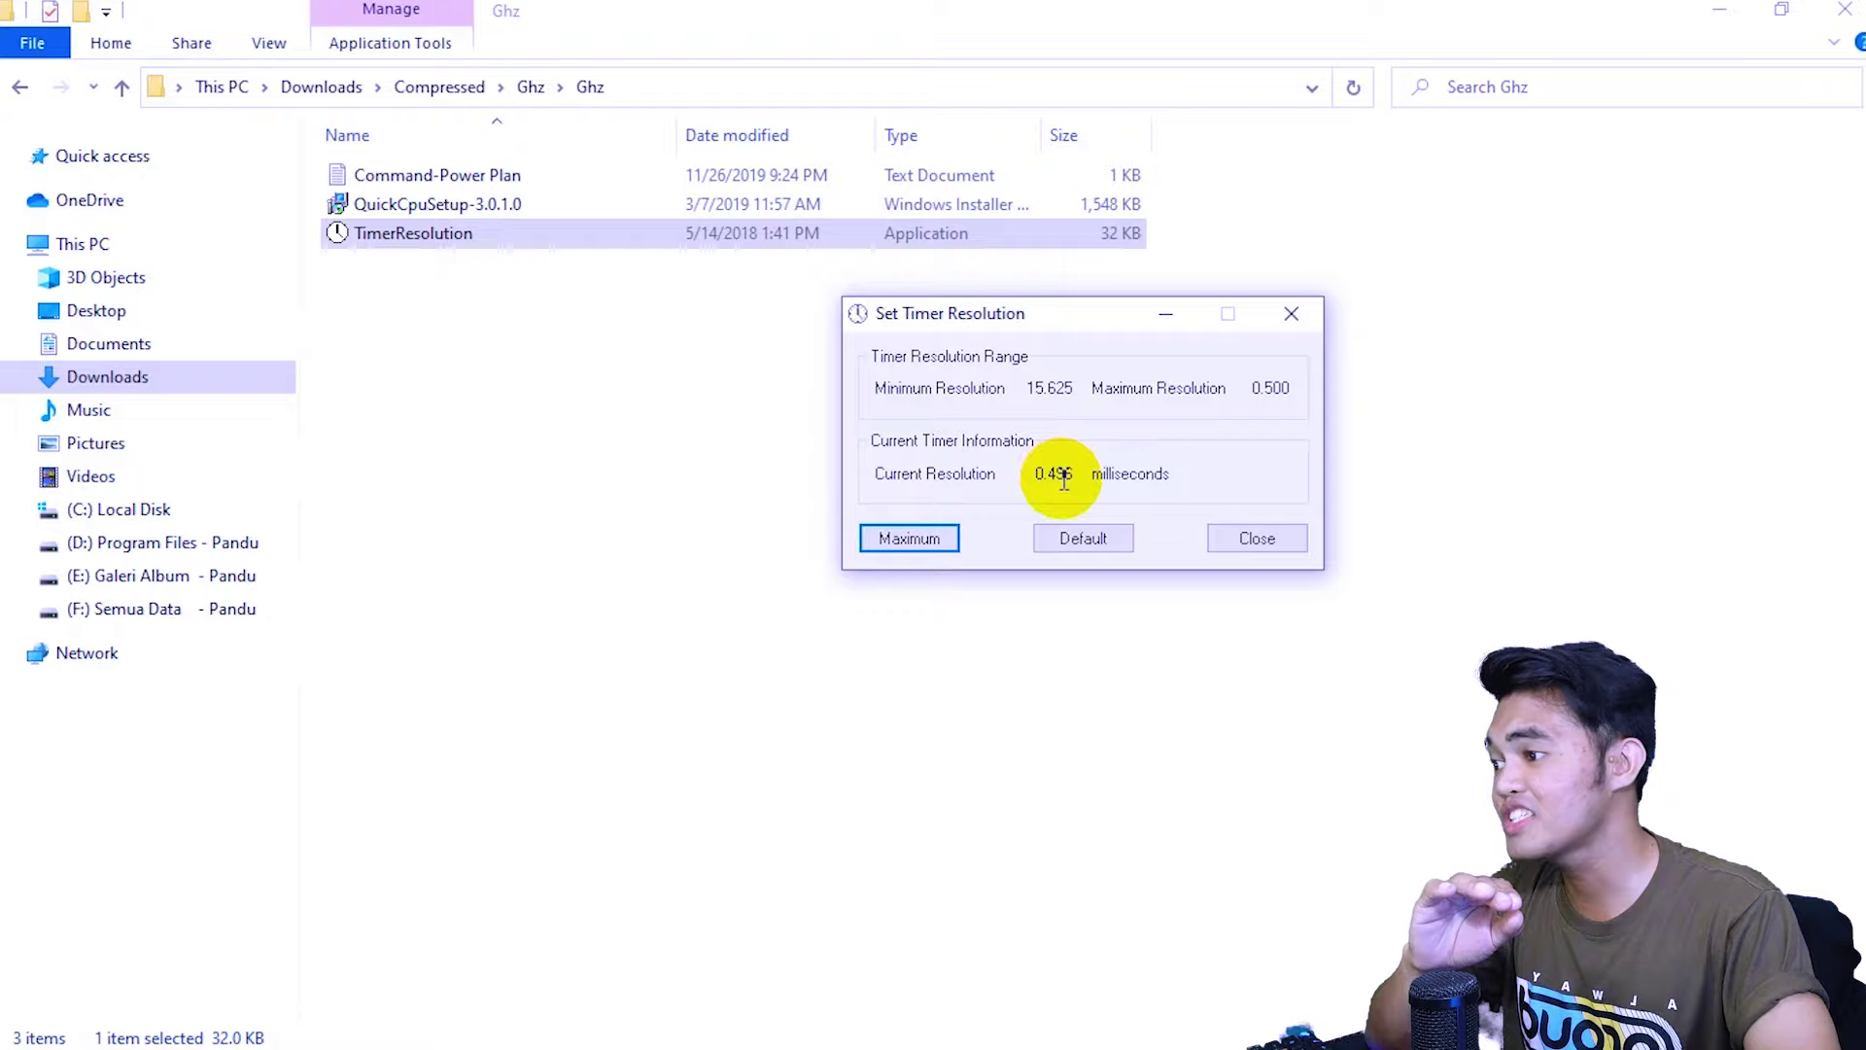
left_click(1254, 539)
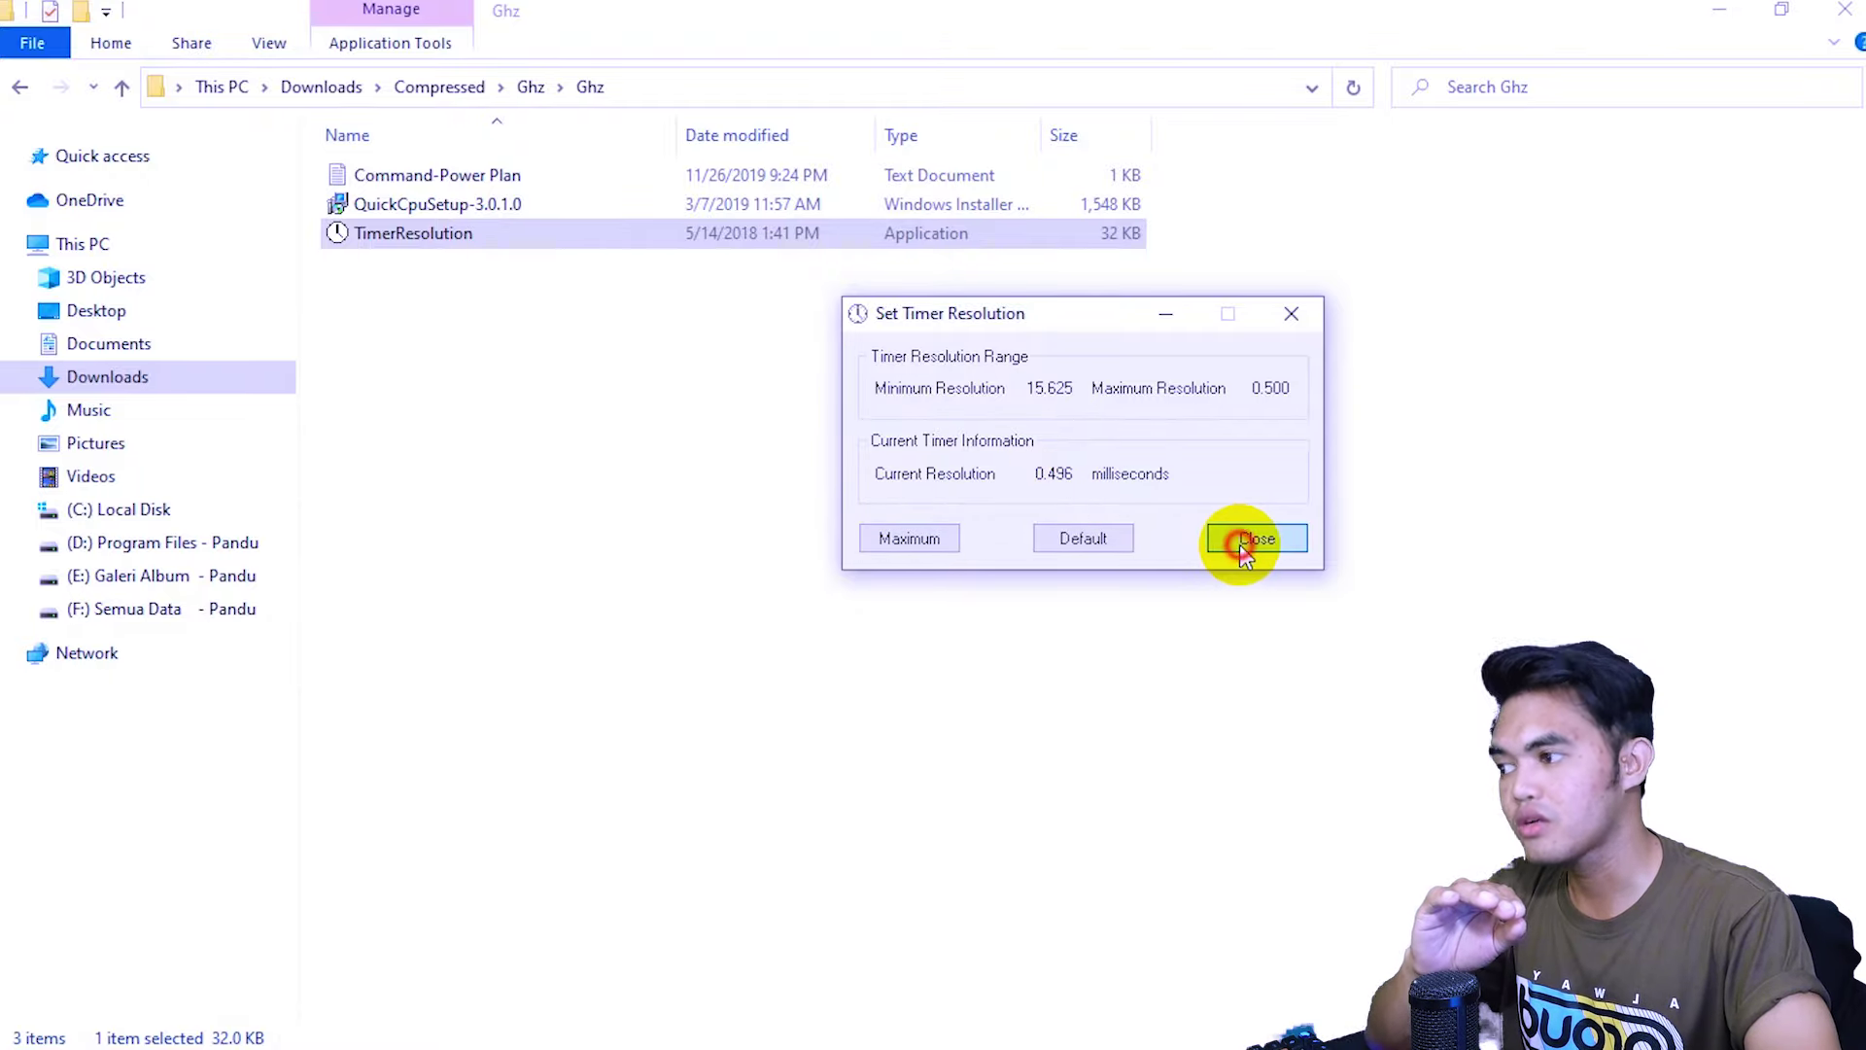
left_click(1716, 9)
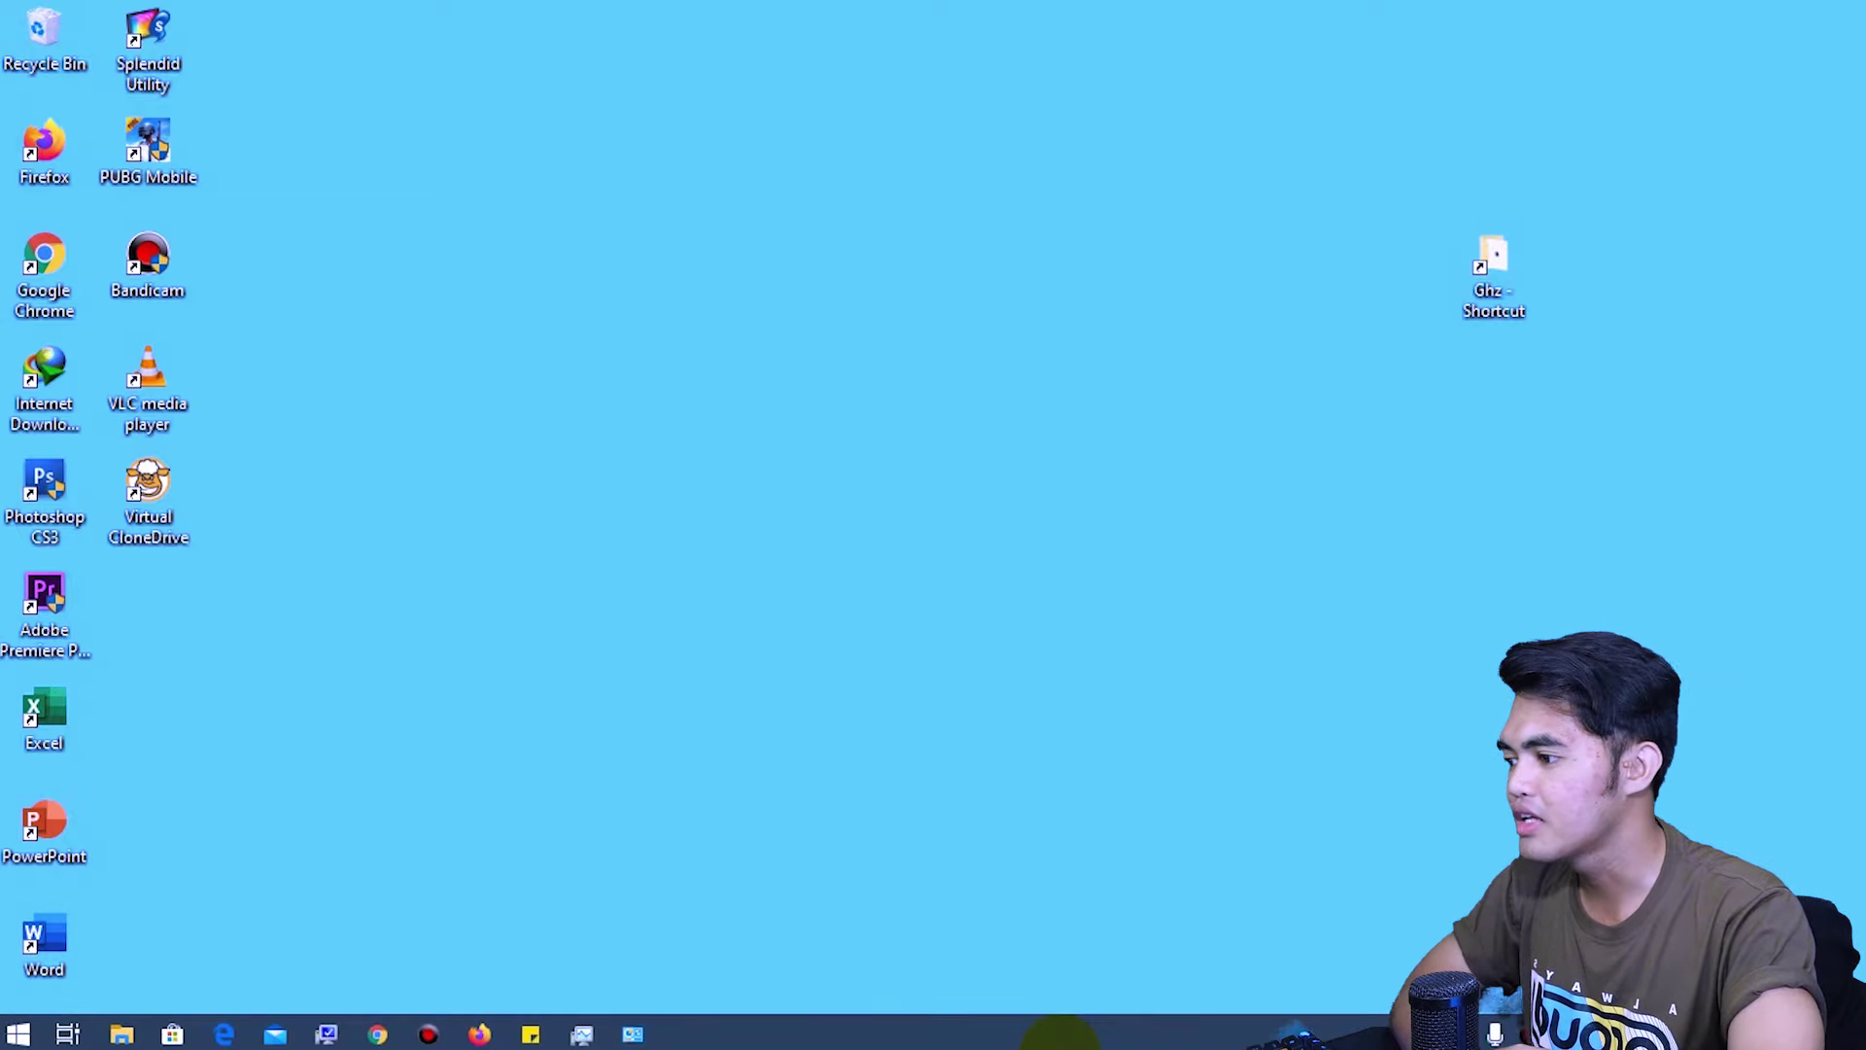
Open Task Manager to examine the CPU performance
right_click(1067, 1036)
left_click(1124, 921)
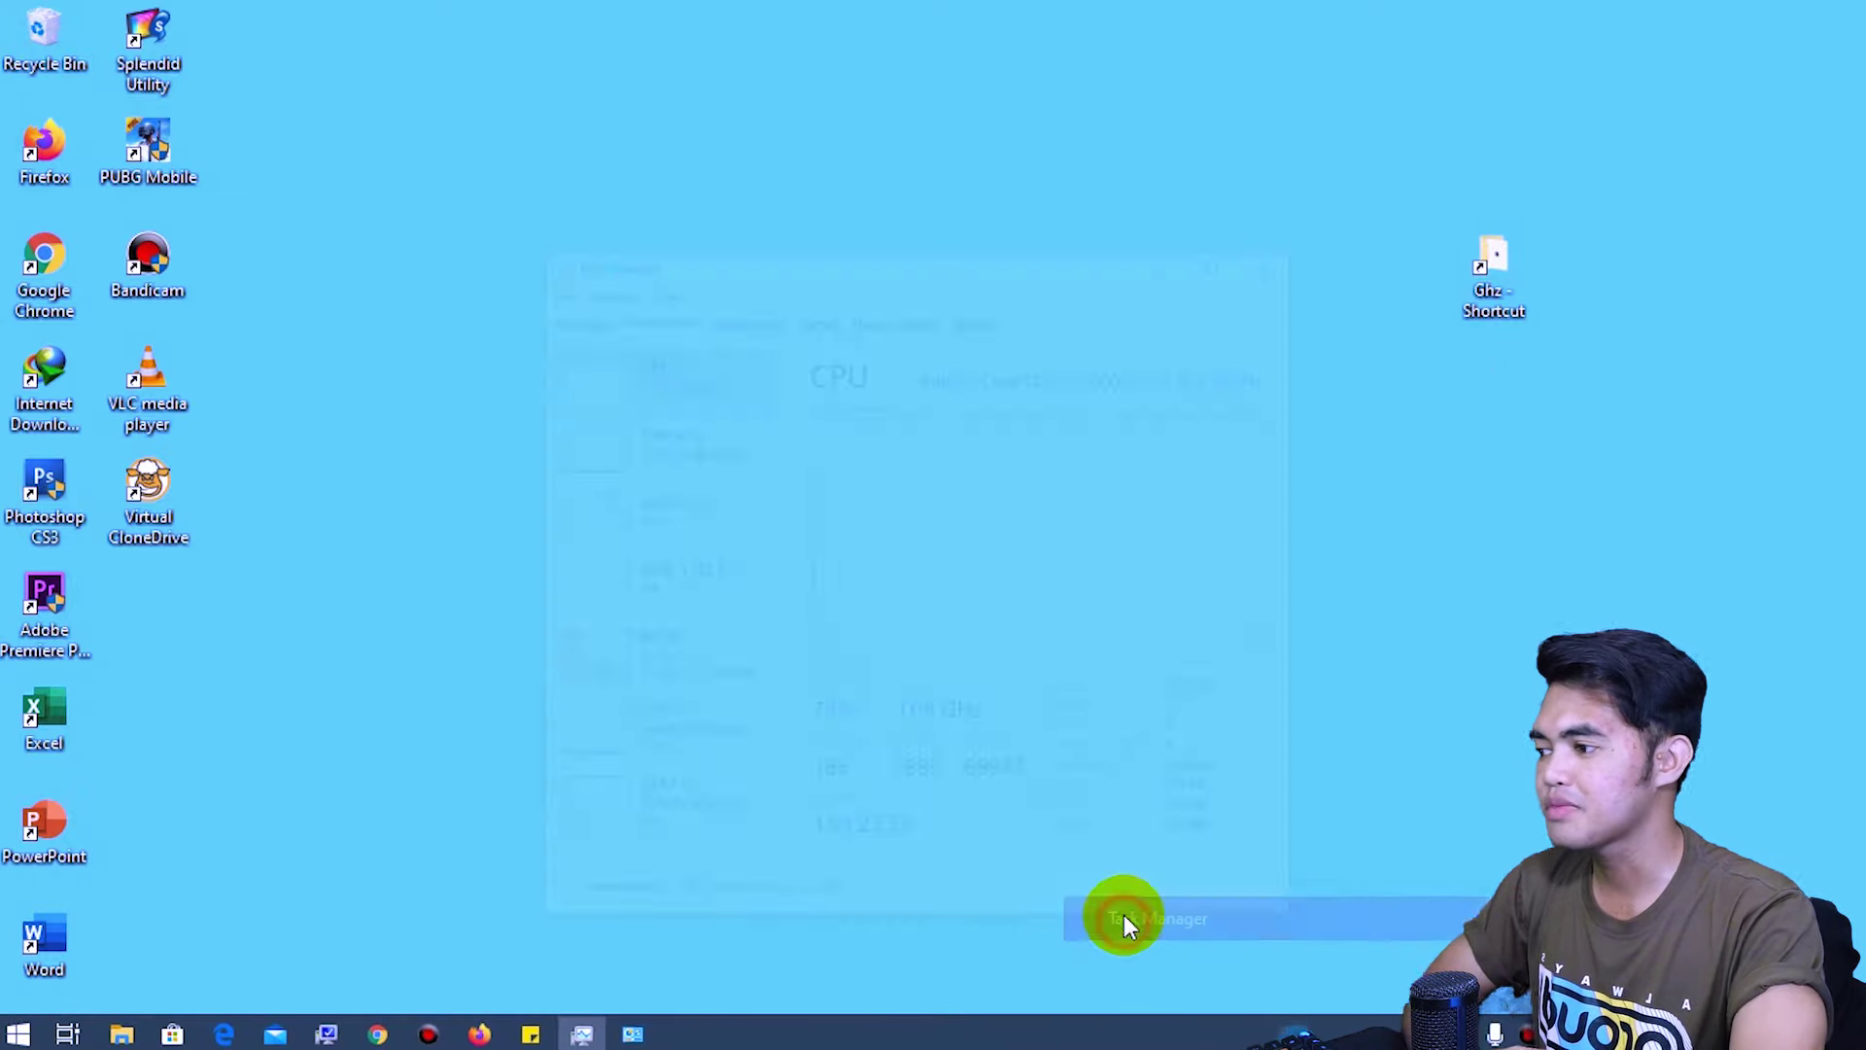